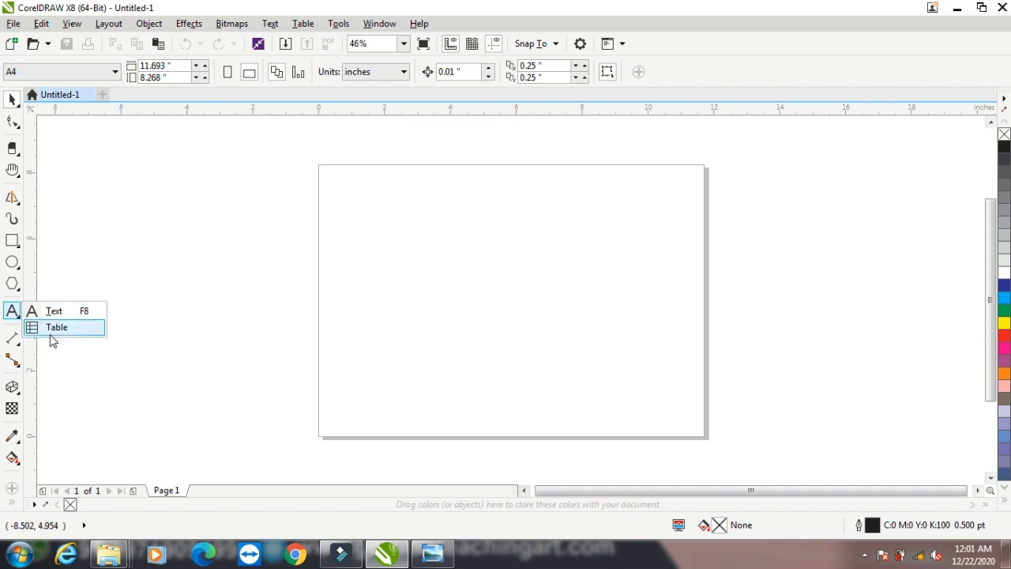
Draw a table with 3 rows and 4 columns on the page, about 7.73 by 5.78 inches.
click(17, 289)
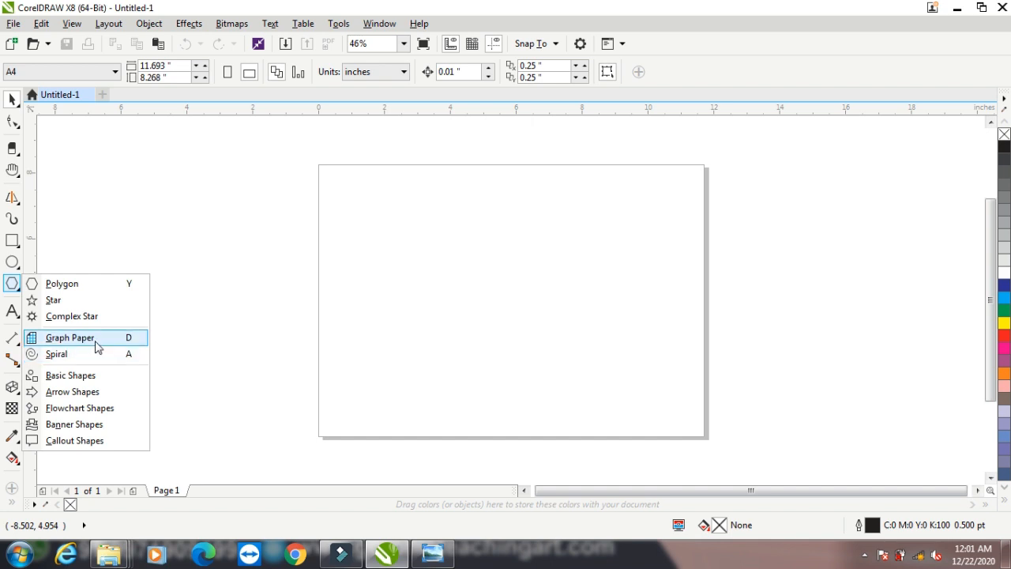
click(16, 314)
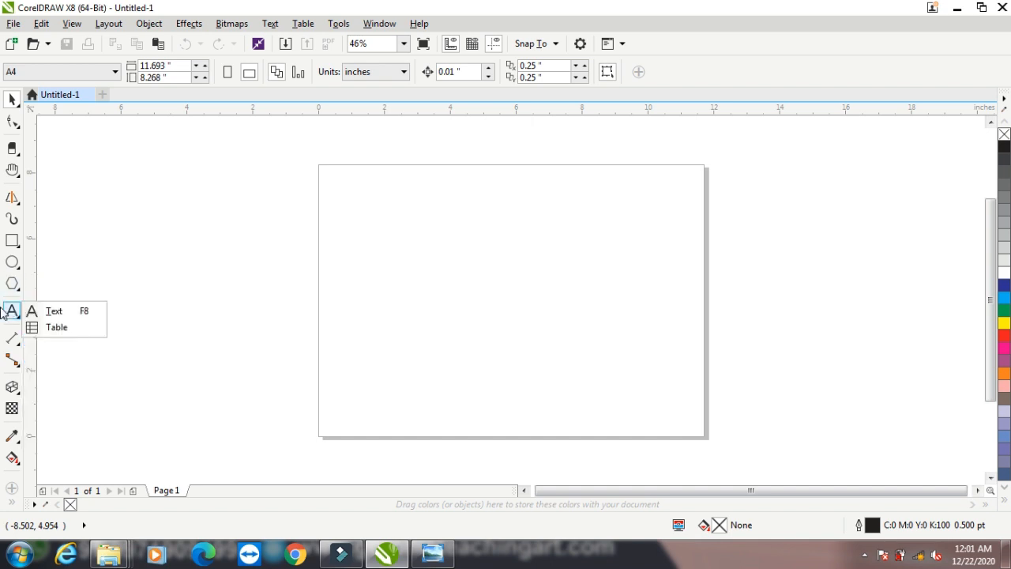
click(49, 330)
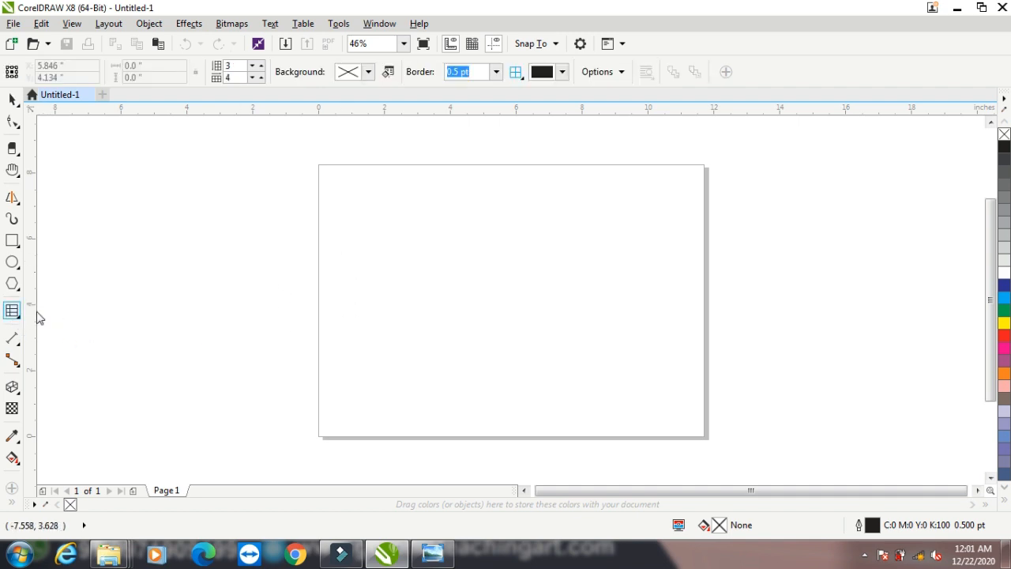
drag(362, 199, 617, 389)
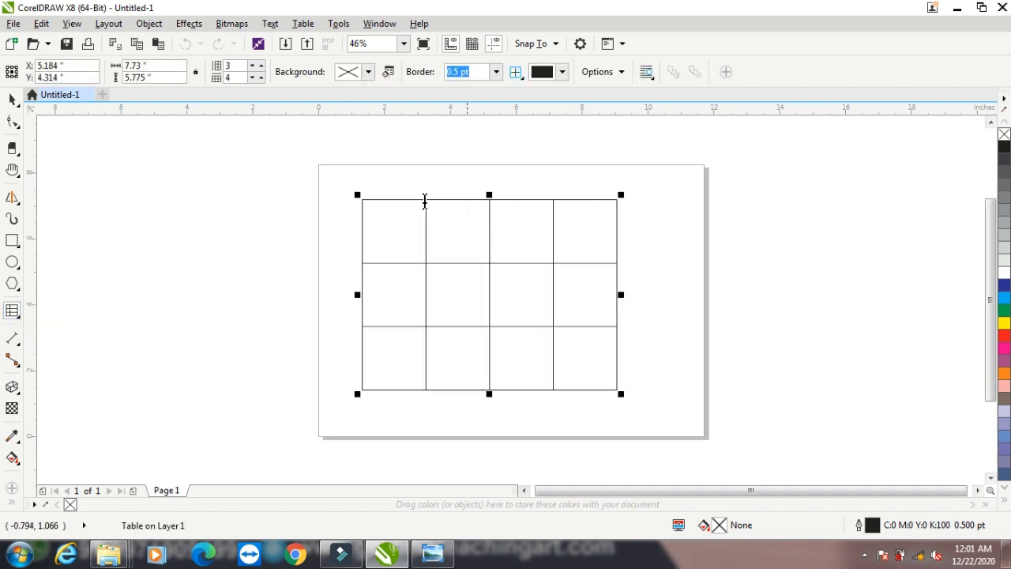
Merge the four cells of the table's first row and split the merged cell into 2 rows.
drag(392, 224, 604, 223)
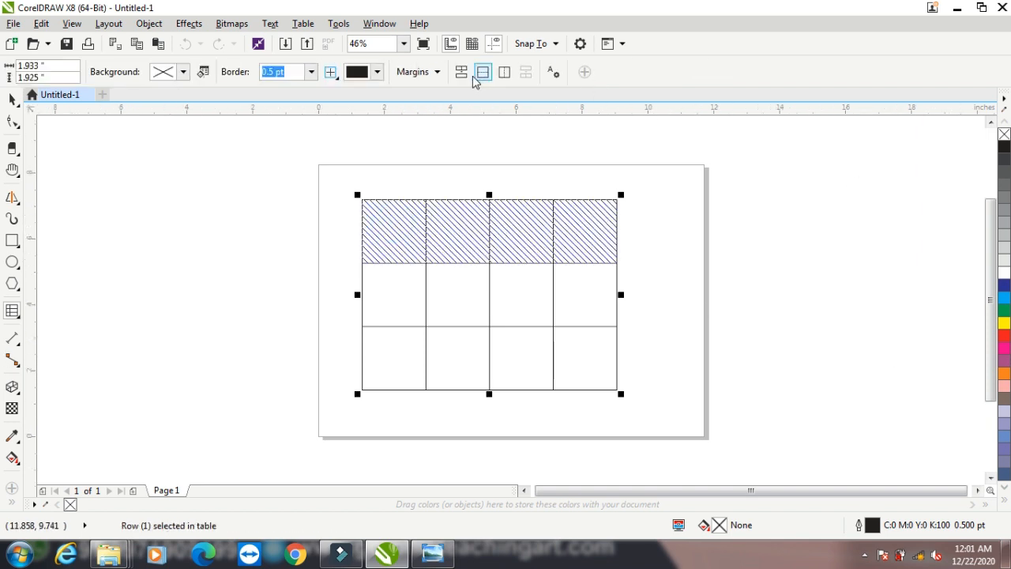
click(461, 72)
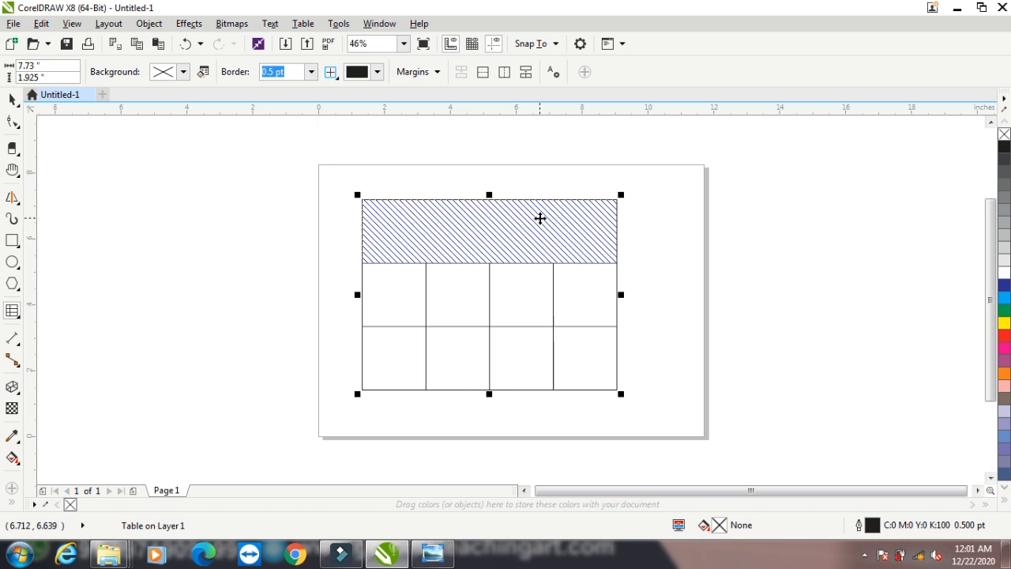
click(483, 71)
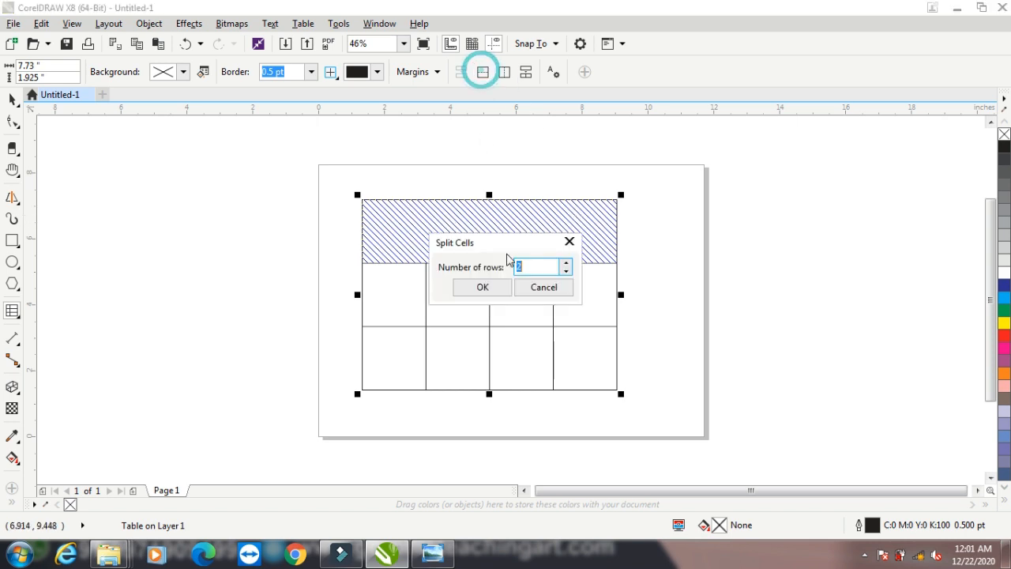
click(482, 289)
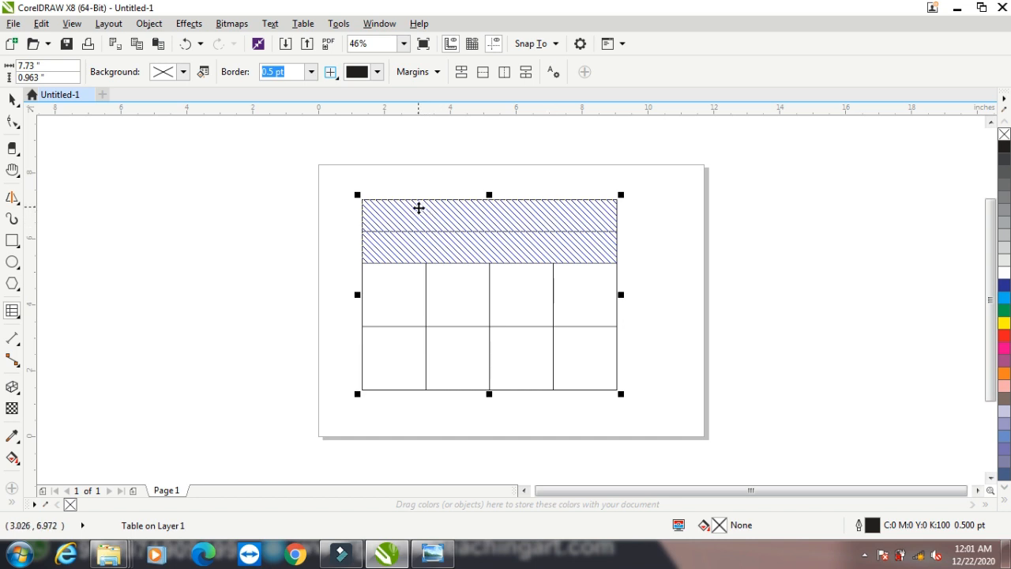
Split the two selected upper rows into two columns, and unmerge the selected cells.
click(505, 72)
click(509, 289)
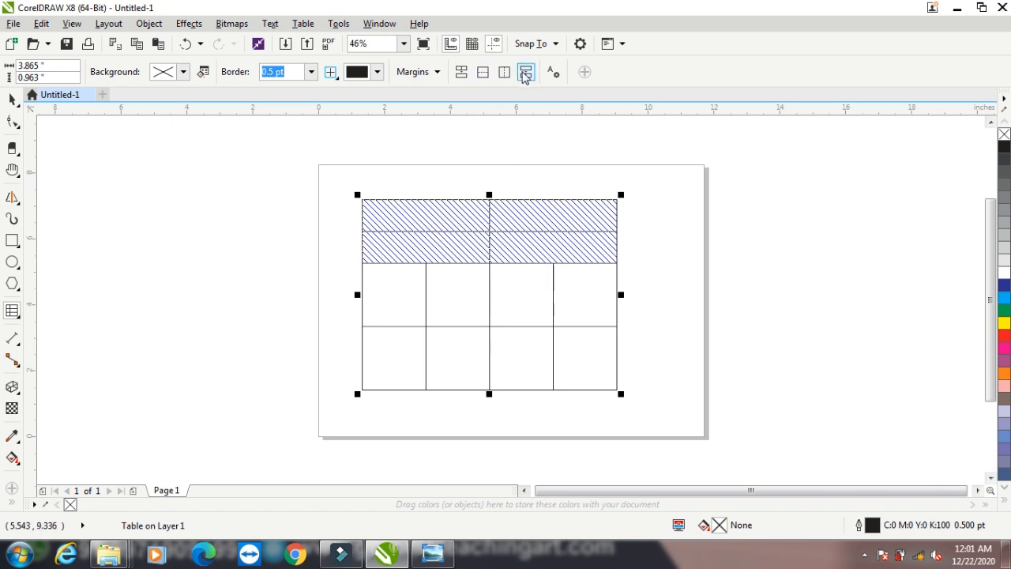
click(301, 25)
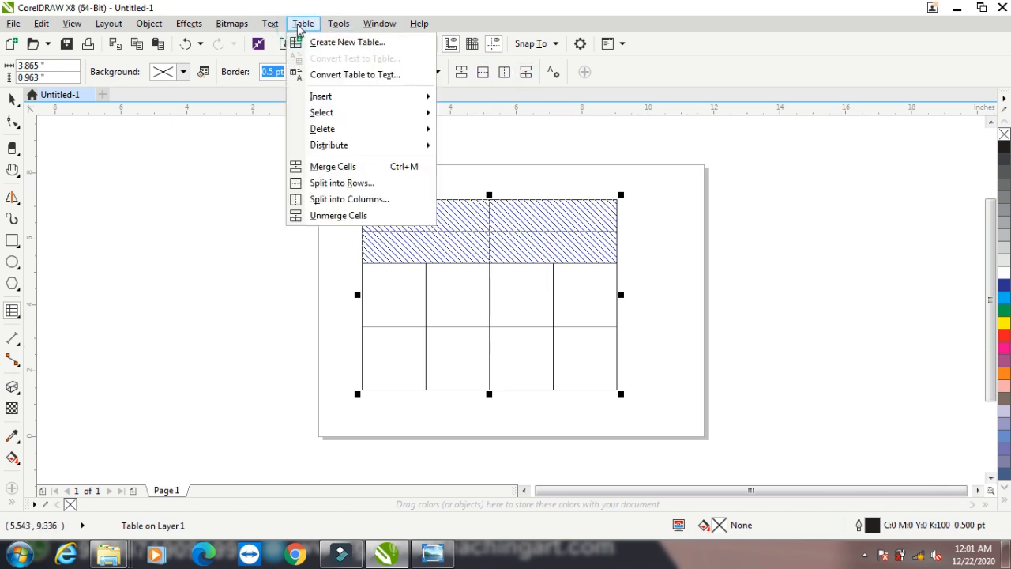
click(300, 29)
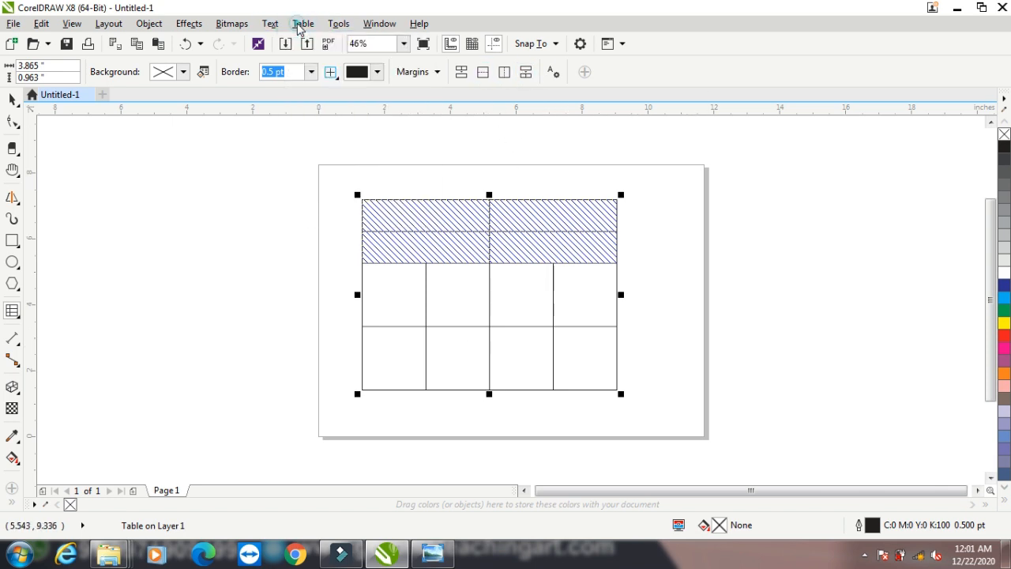
click(527, 72)
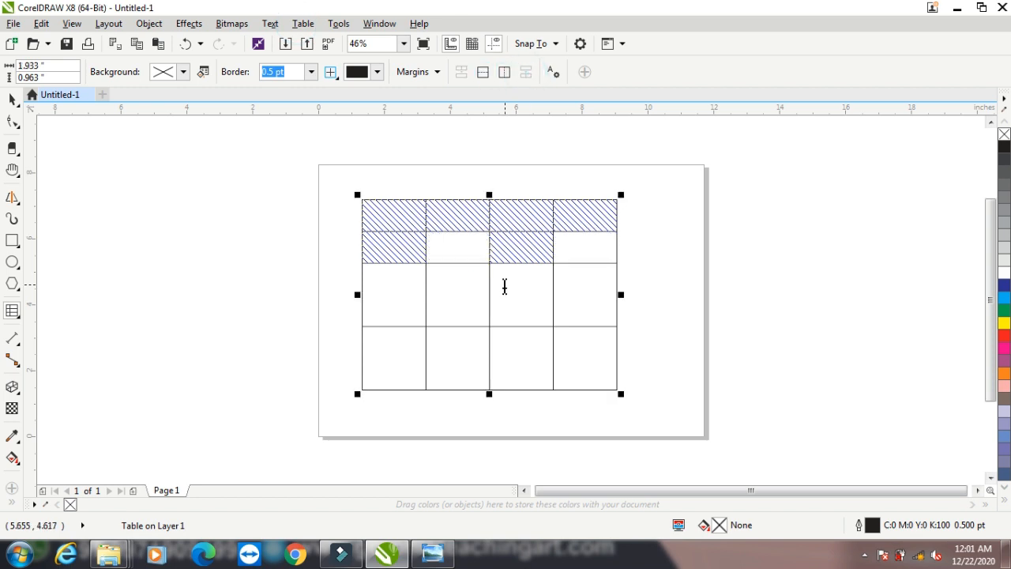
Enter filler text in the first cell of the third row and narrow the first column to about half its width.
click(448, 250)
click(384, 276)
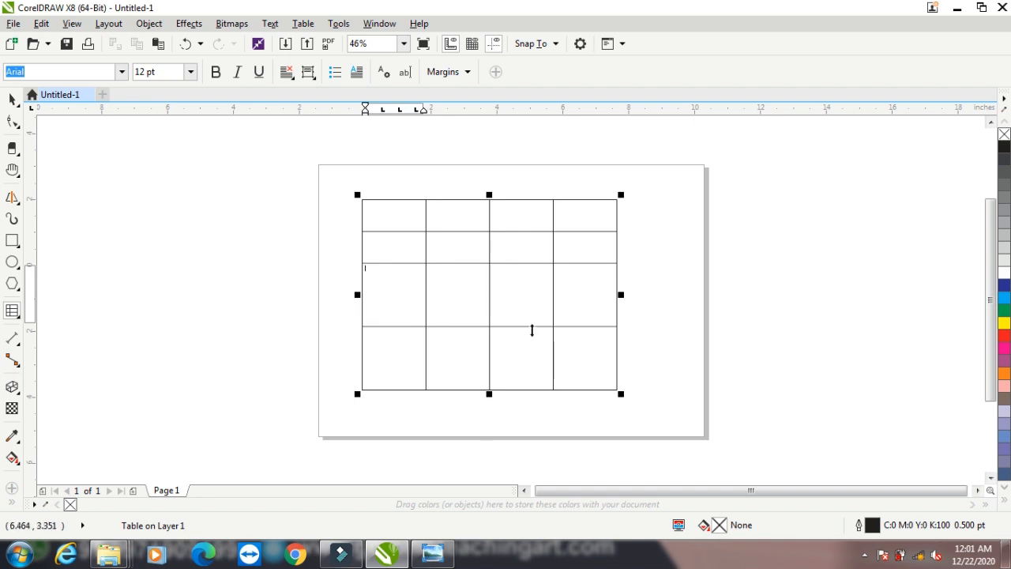
text(o)
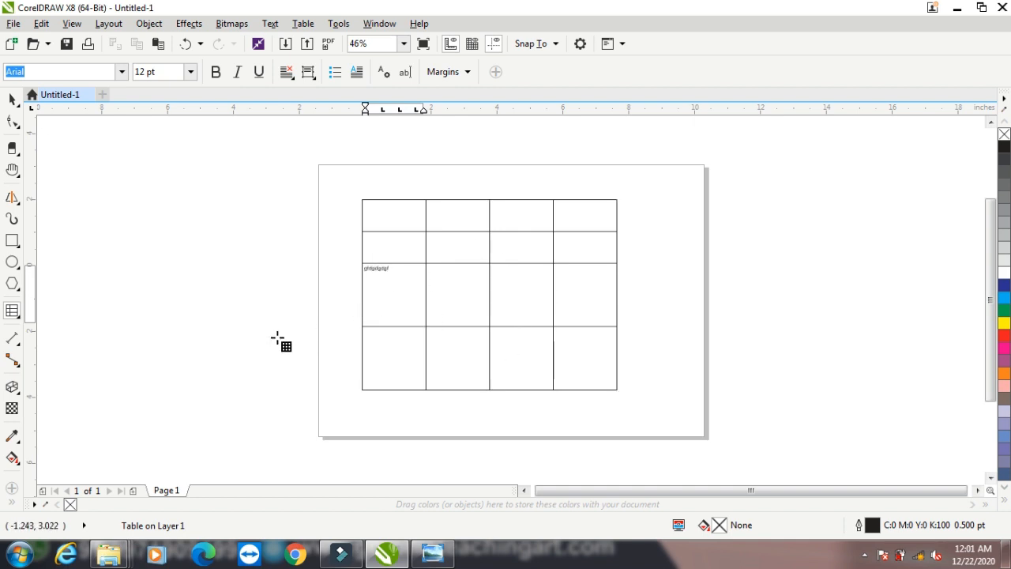
click(405, 193)
drag(427, 215, 391, 348)
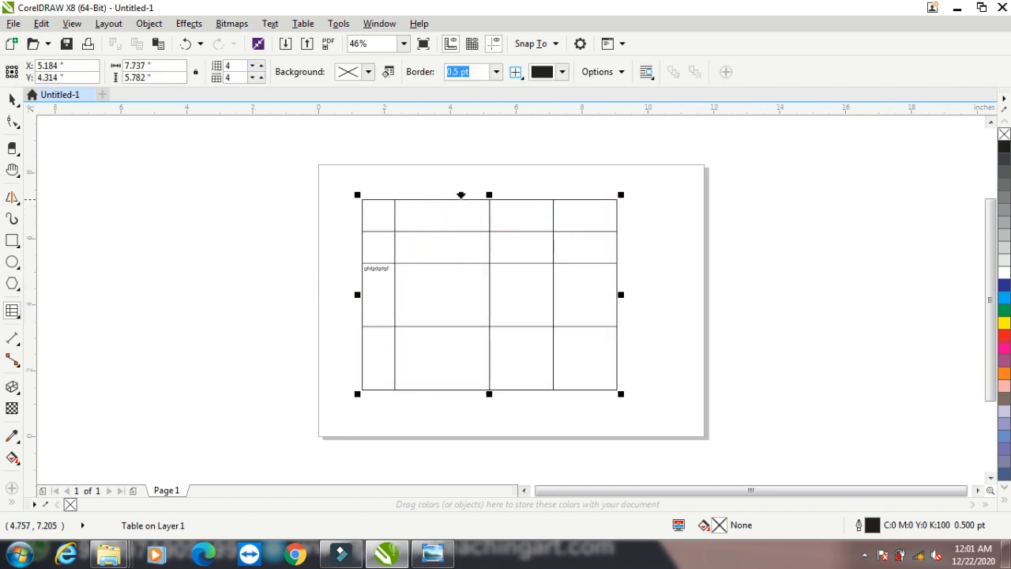
Give the second cell of the second row a red background and an 8.0 pt border.
drag(406, 241, 492, 248)
click(482, 246)
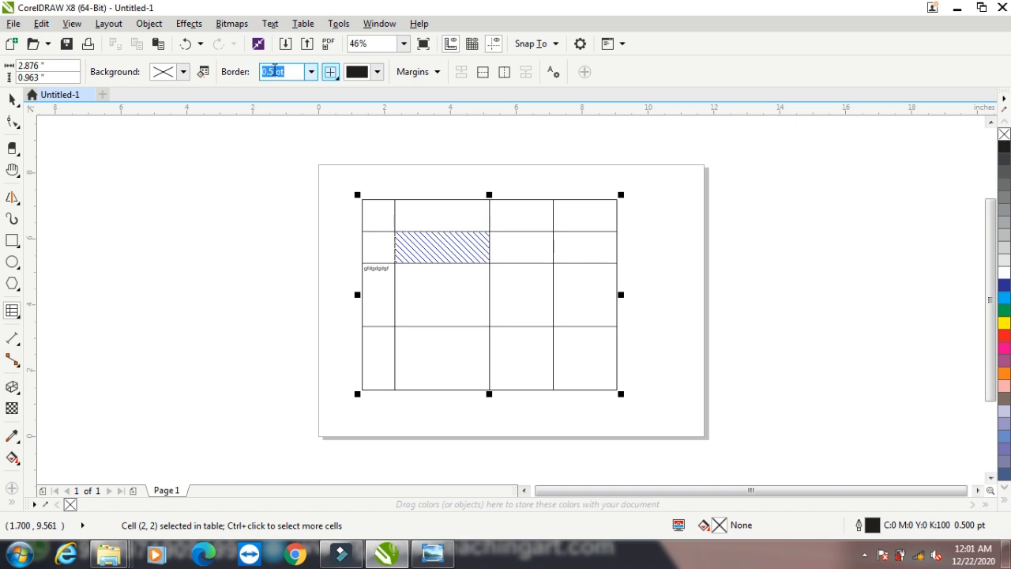
click(182, 72)
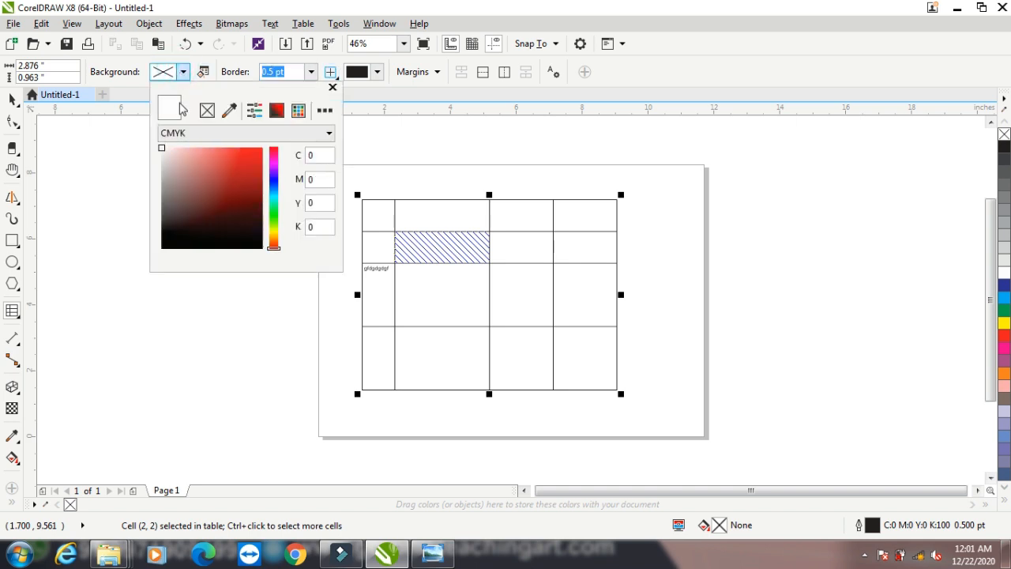
click(240, 162)
click(431, 303)
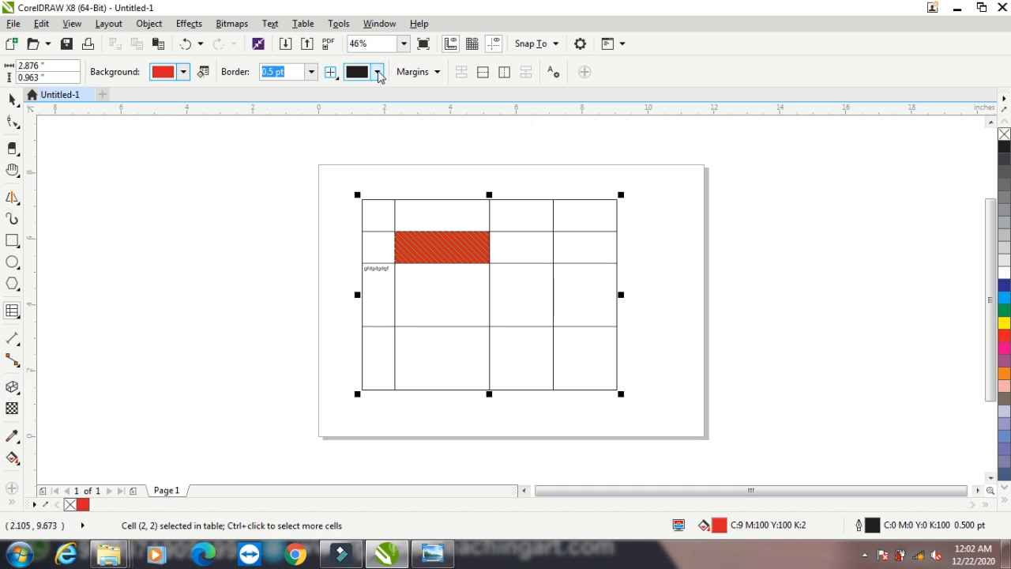
click(310, 72)
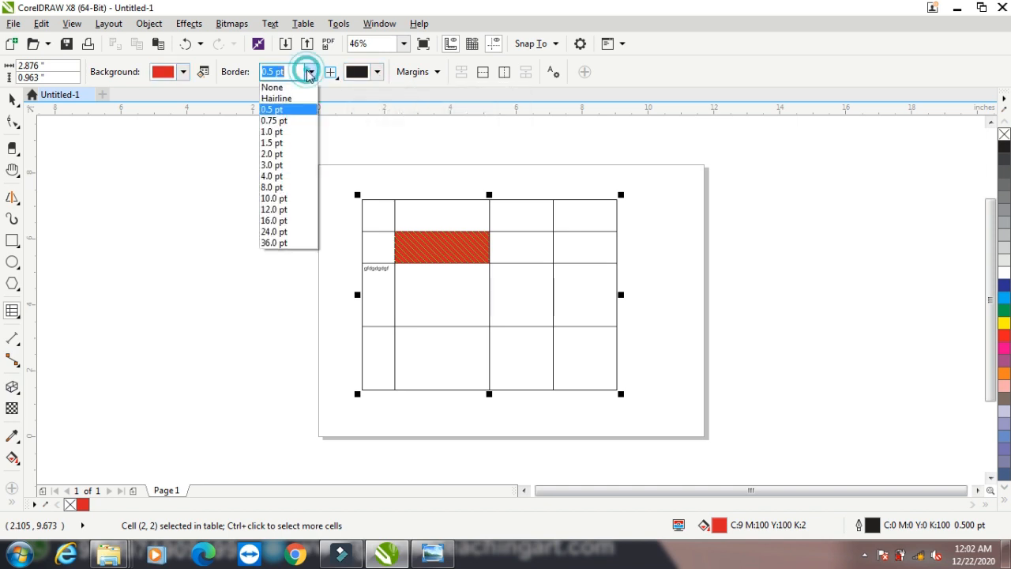
click(286, 187)
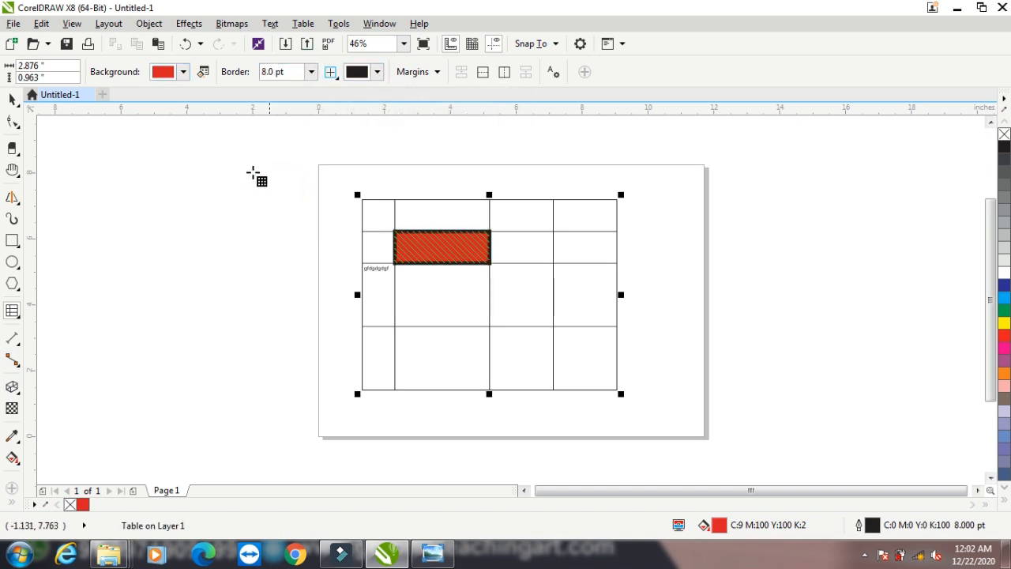
Review the table's cell options and widen the third column slightly by moving its border with the fourth.
click(10, 99)
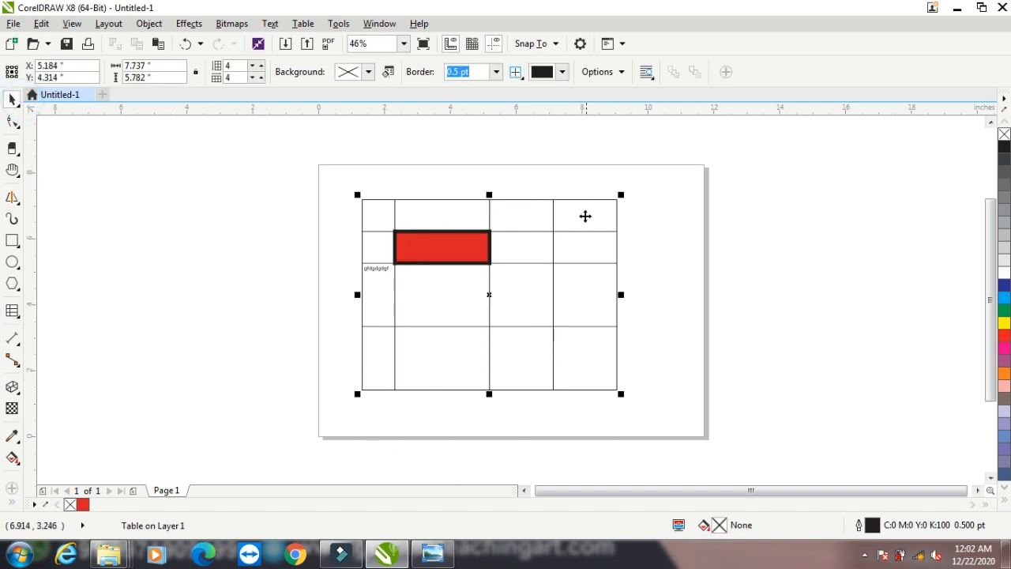
click(622, 72)
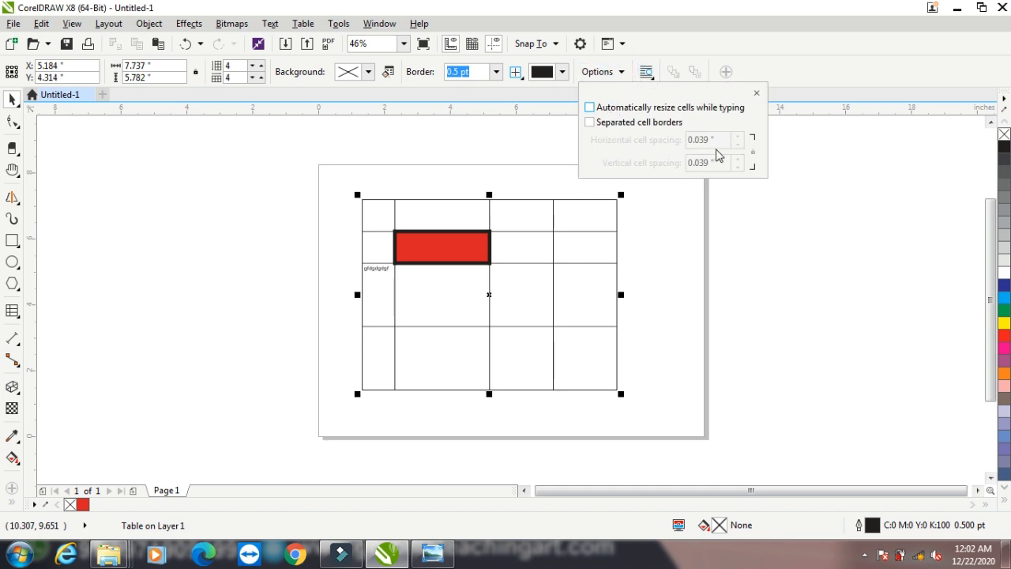
click(778, 92)
click(553, 286)
mouse_move(553, 286)
mouse_down()
mouse_move(535, 283)
mouse_move(559, 282)
mouse_up()
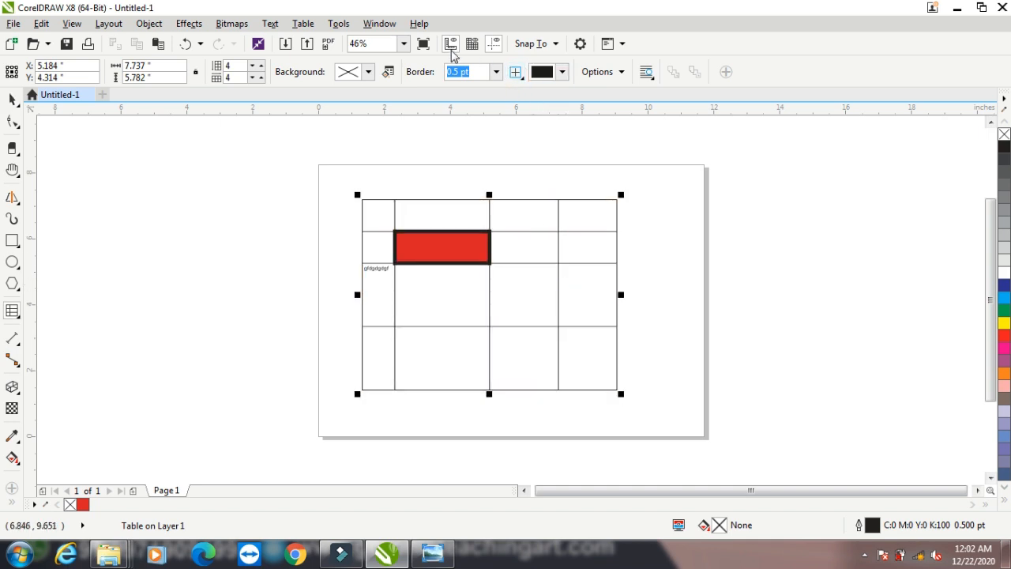
Delete the whole table from the page.
double_click(237, 66)
double_click(236, 77)
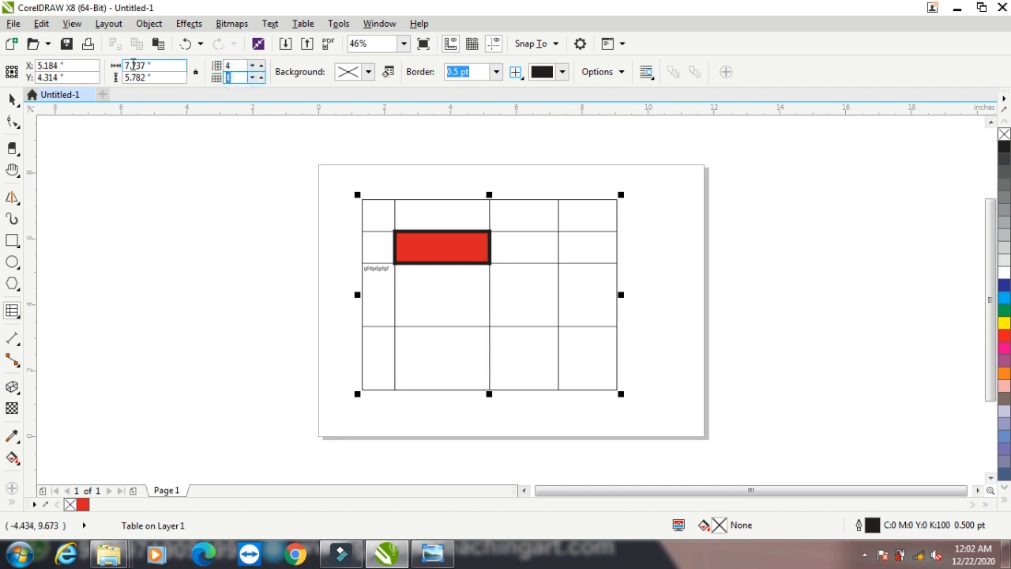
click(12, 310)
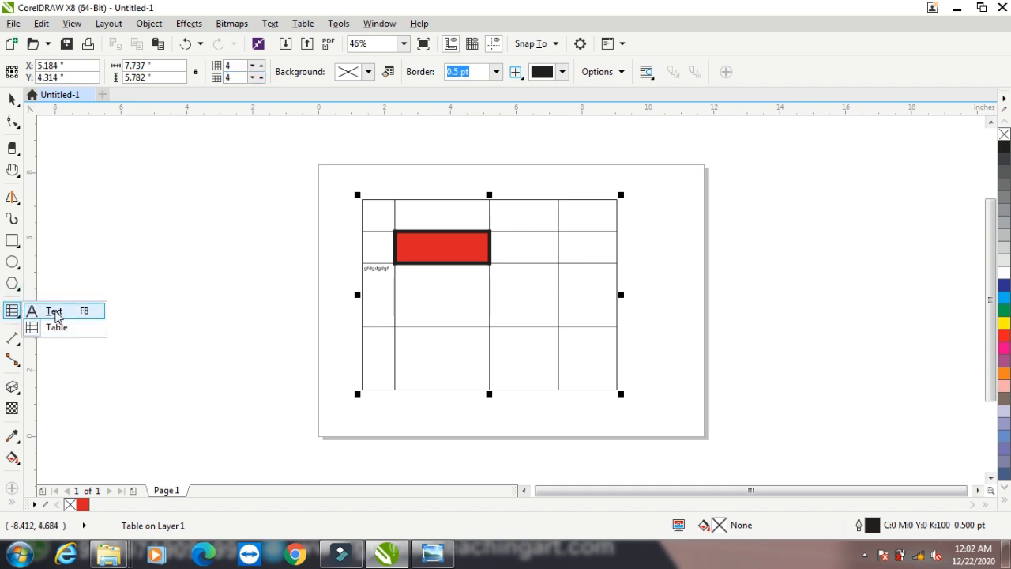
click(52, 312)
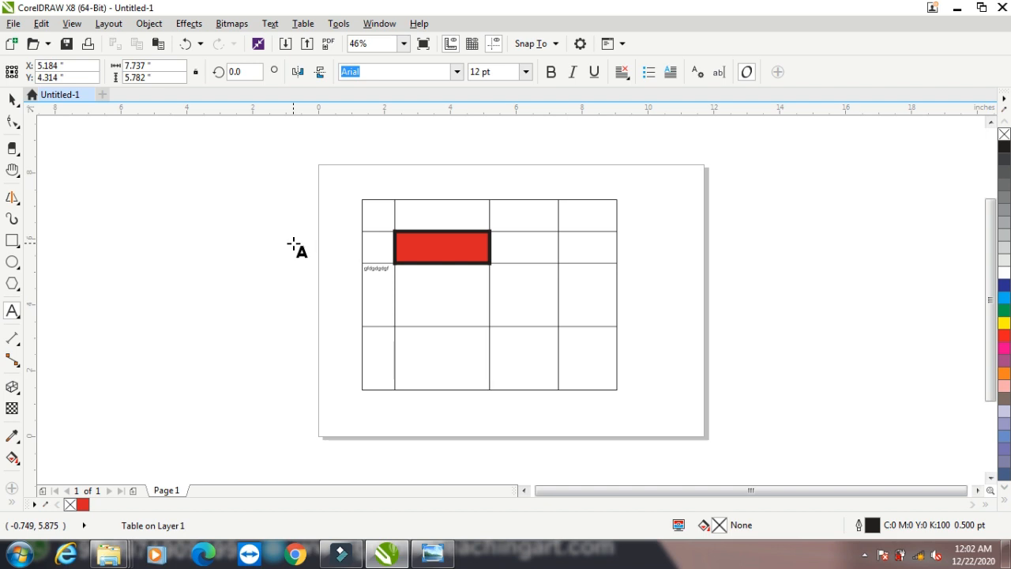
click(12, 101)
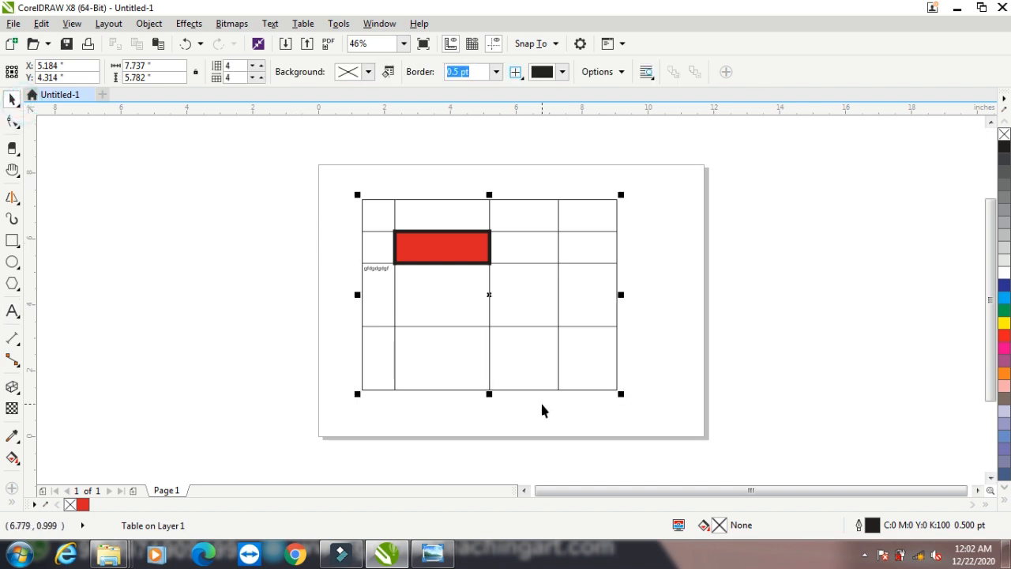
key(Delete)
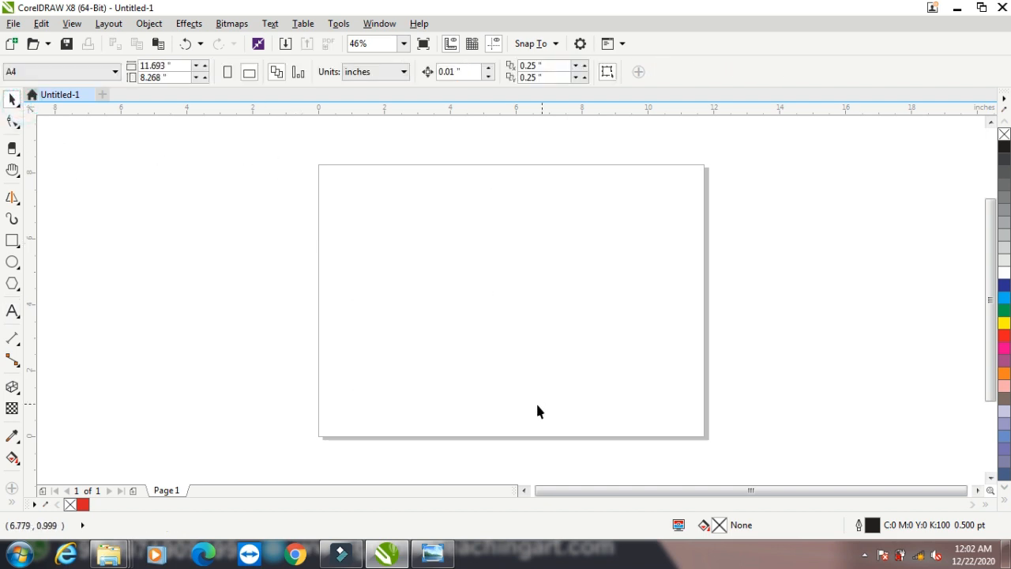
Add a short first name in capitals as Arial artistic text and enlarge it to about 183 pt.
click(12, 311)
click(355, 266)
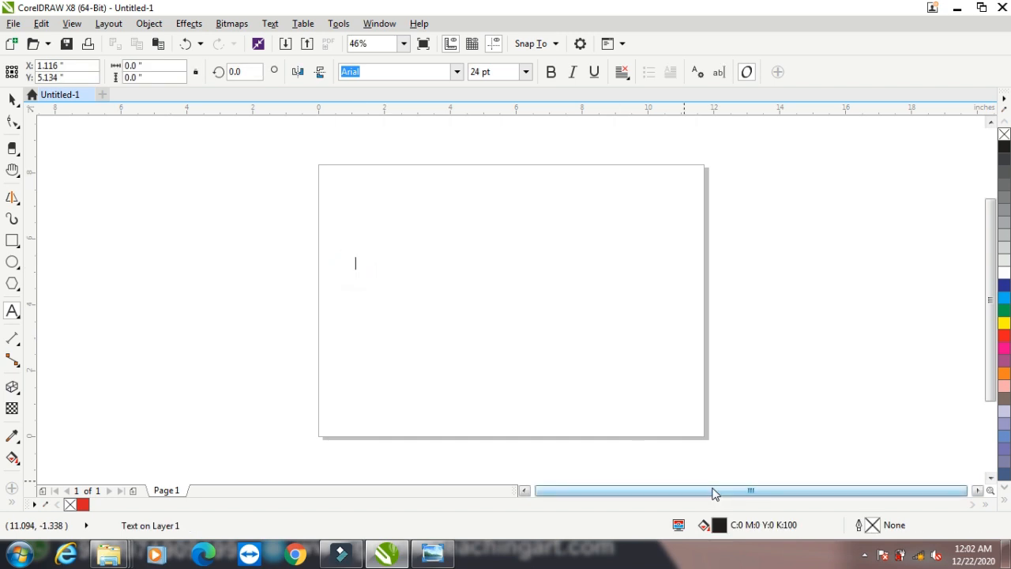
text(ASHU)
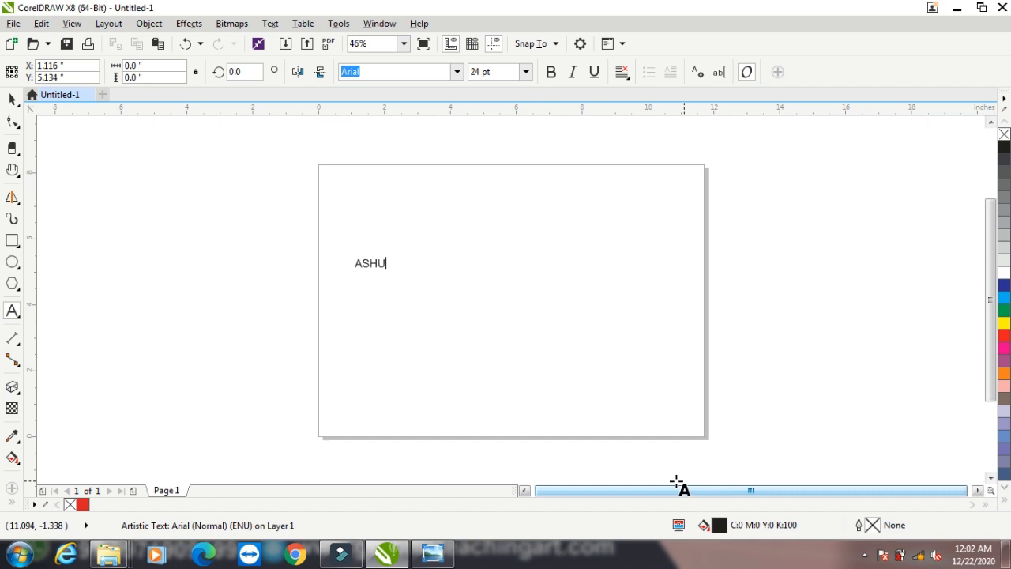
key(ctrl+space)
drag(387, 270, 585, 407)
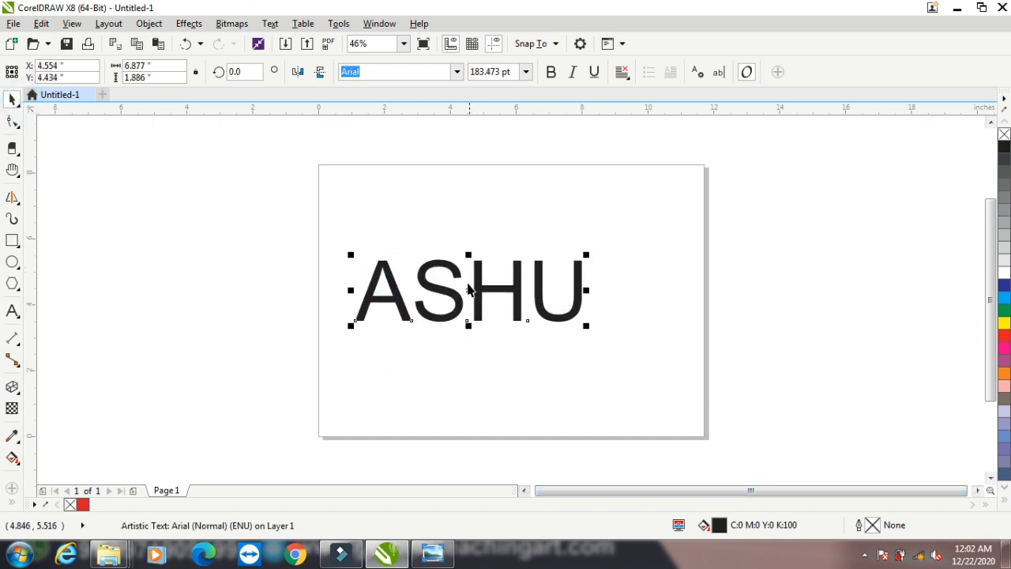
Make the artistic text italic, trying bold and underline on it and removing both.
click(551, 72)
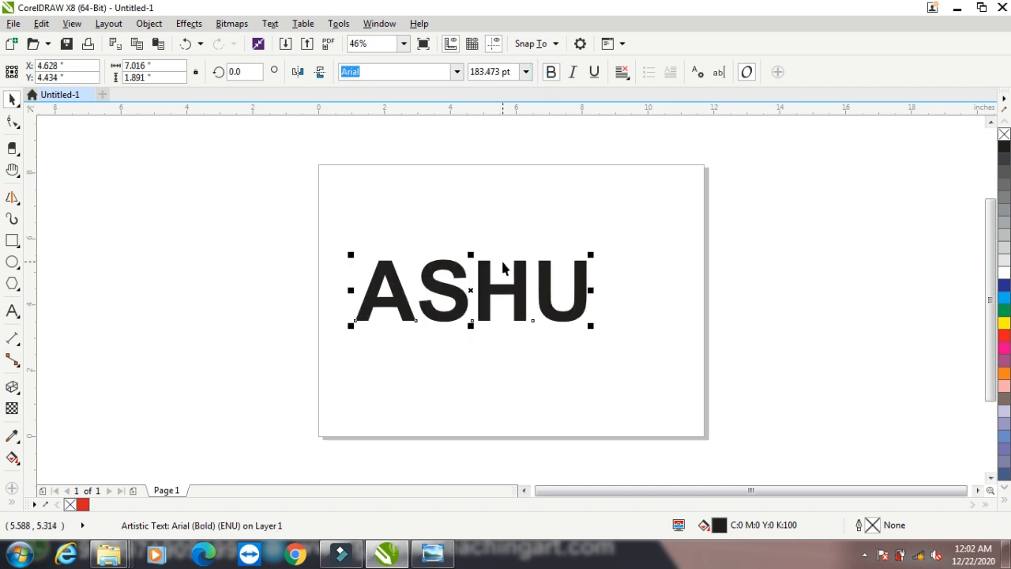
click(550, 72)
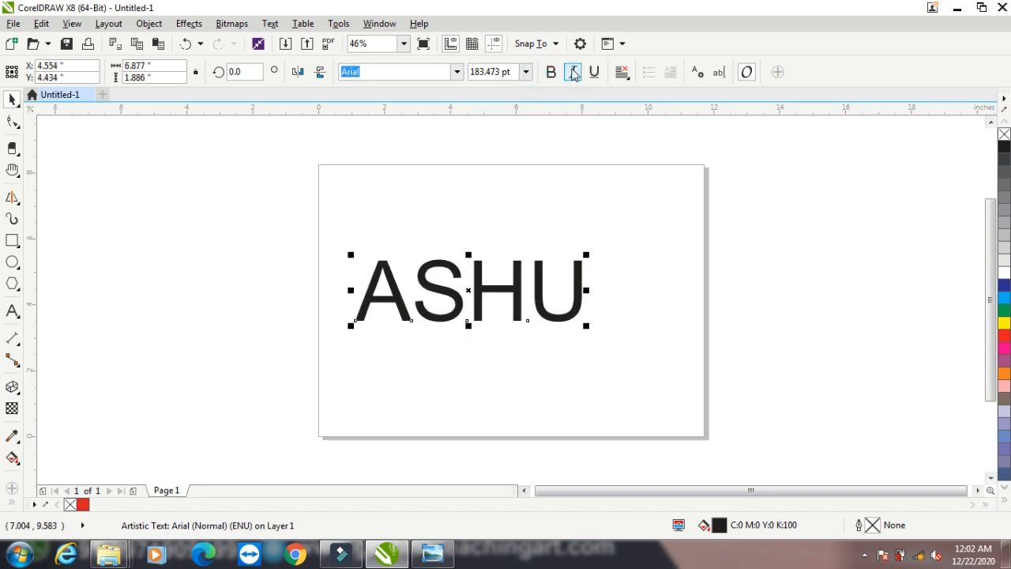
click(572, 72)
click(594, 73)
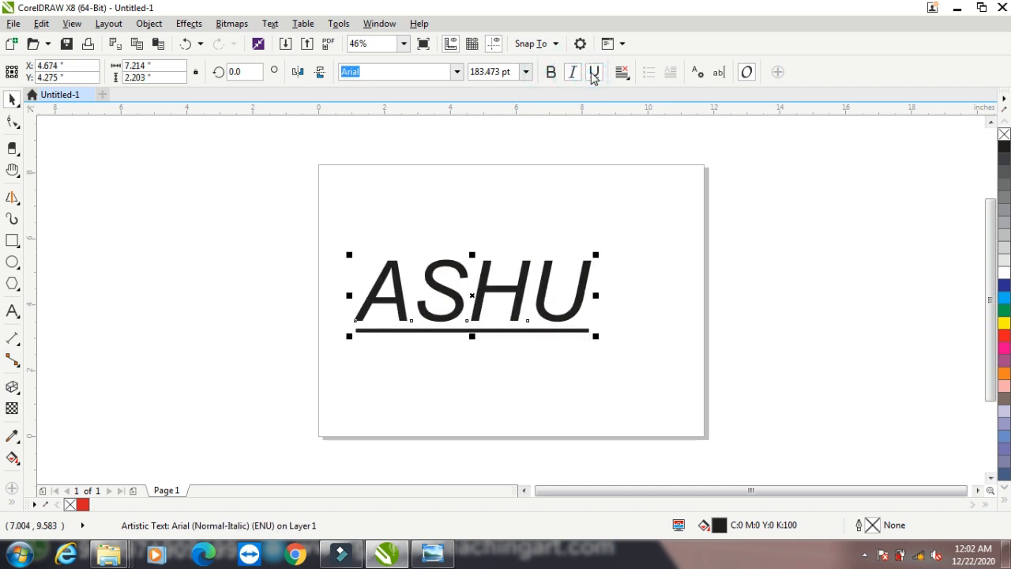
click(594, 72)
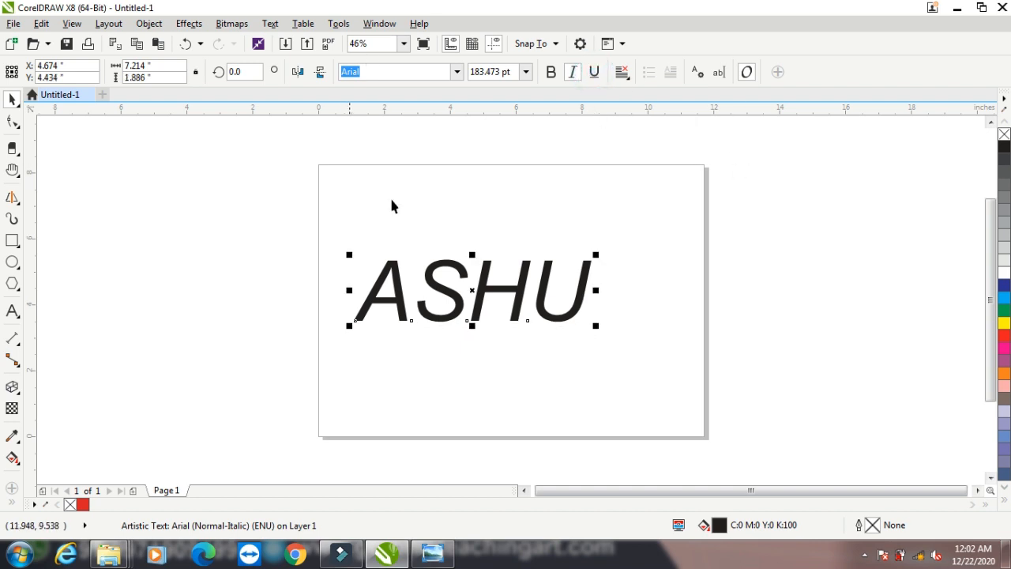
Try Arial Rounded MT Bold and the Chiller font on the artistic text.
click(456, 72)
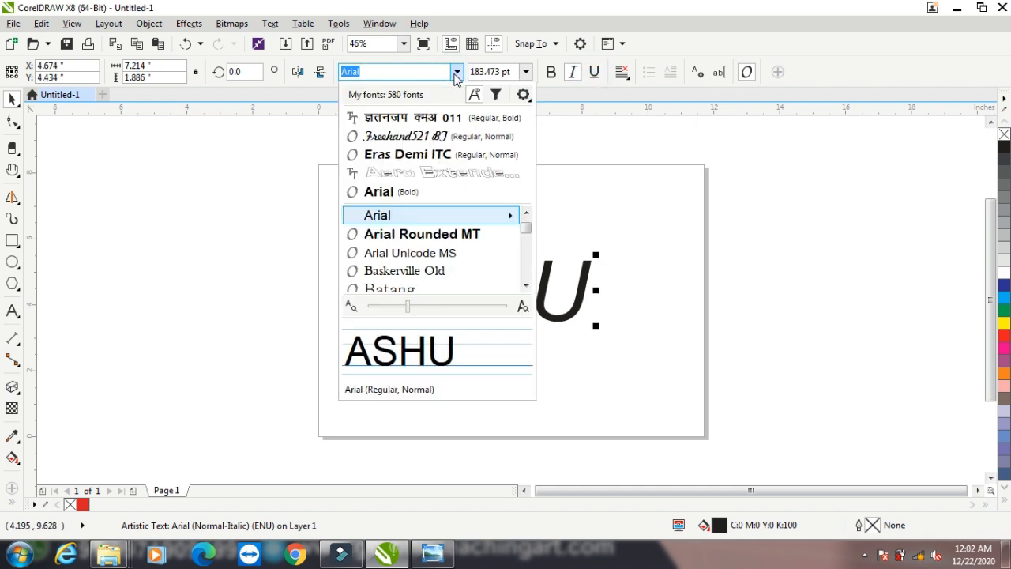
click(409, 237)
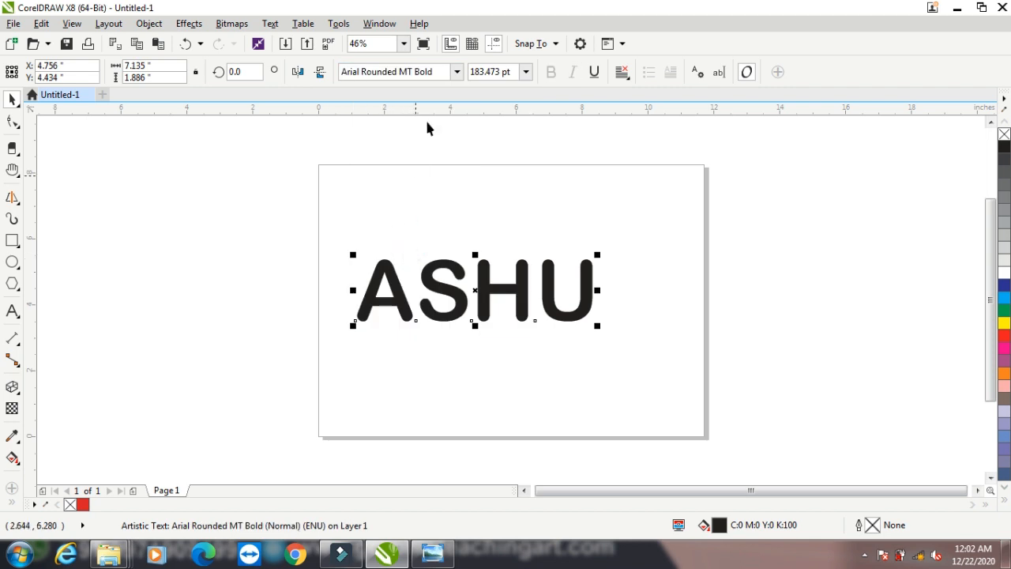
click(456, 72)
scroll(417, 253, down, 2)
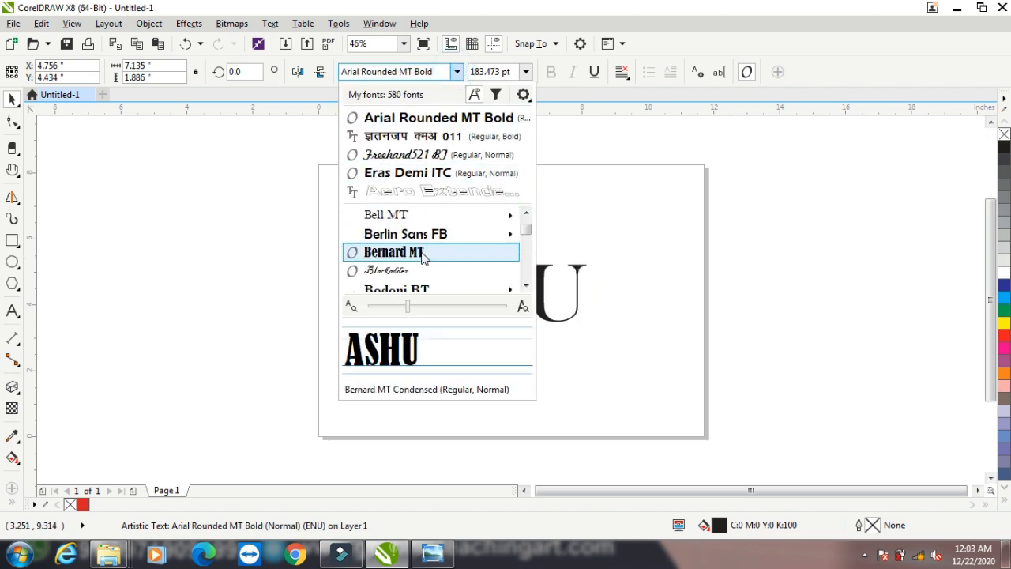
scroll(422, 254, down, 1)
scroll(422, 256, down, 3)
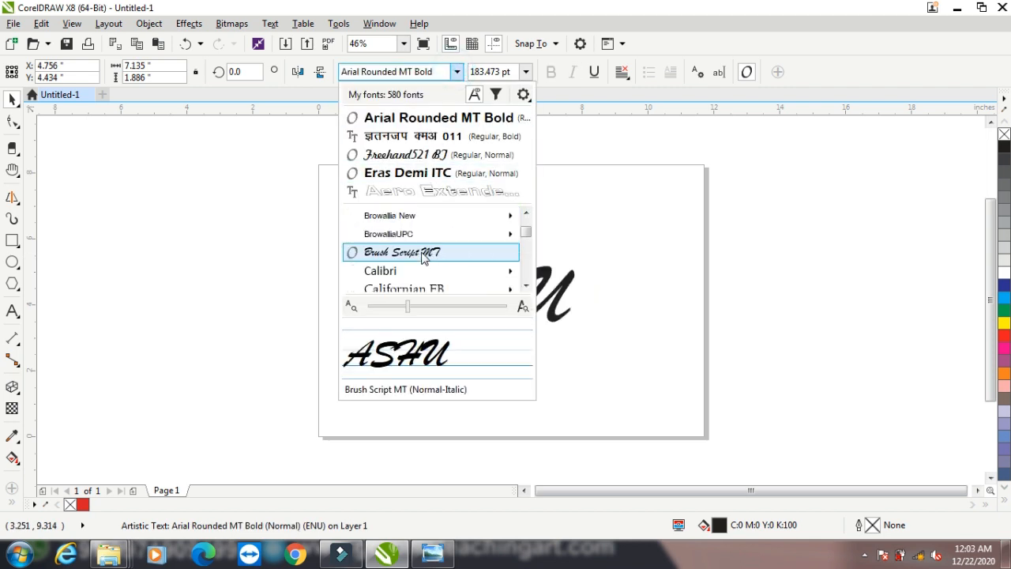
scroll(422, 256, down, 2)
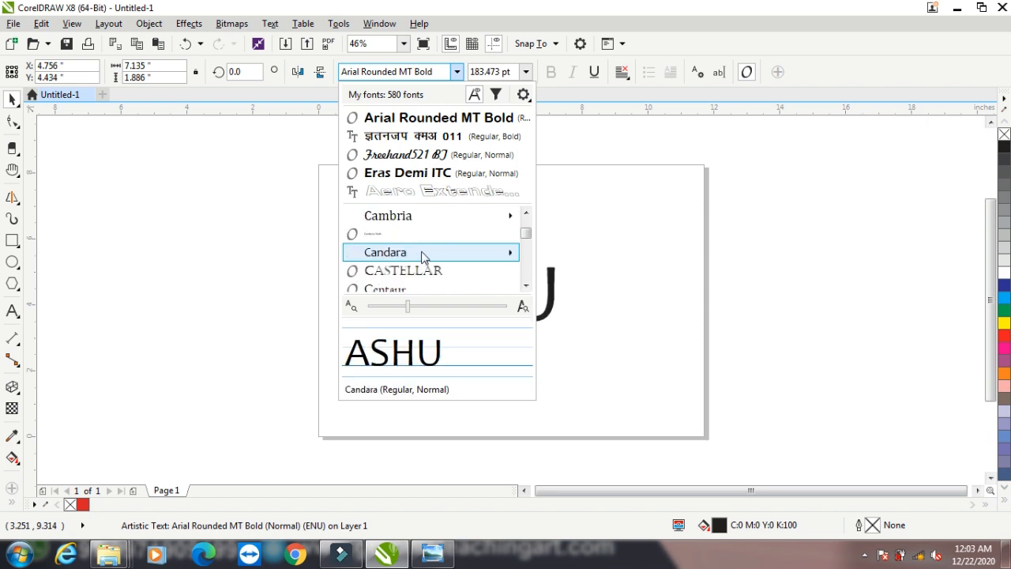
scroll(423, 255, down, 1)
scroll(423, 255, down, 1)
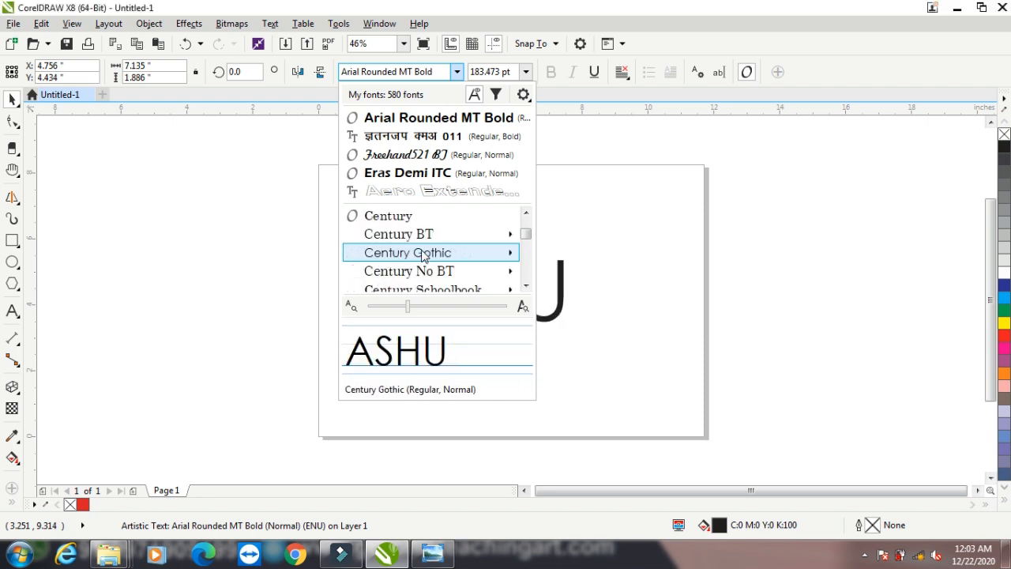
scroll(422, 255, down, 1)
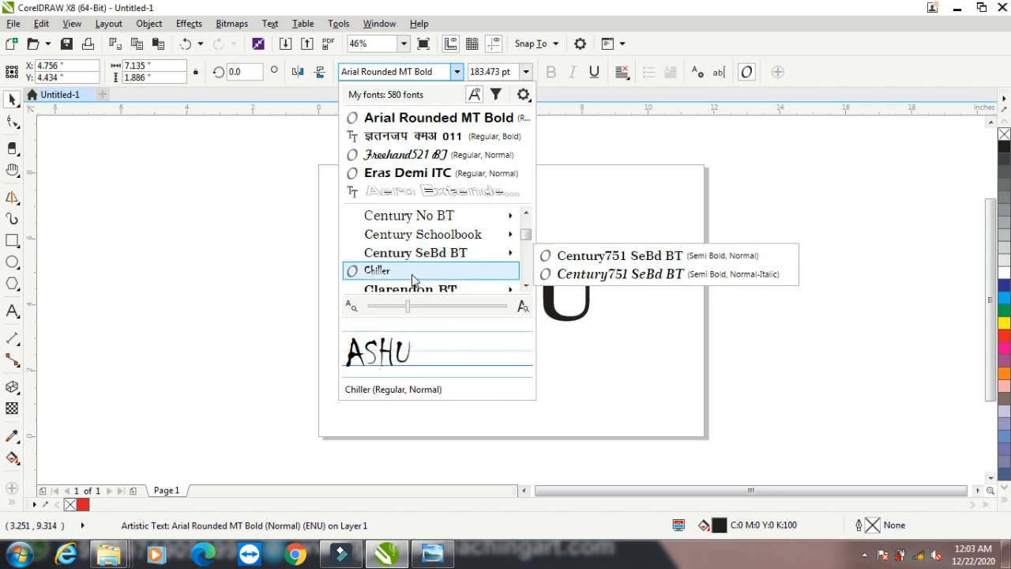
click(411, 271)
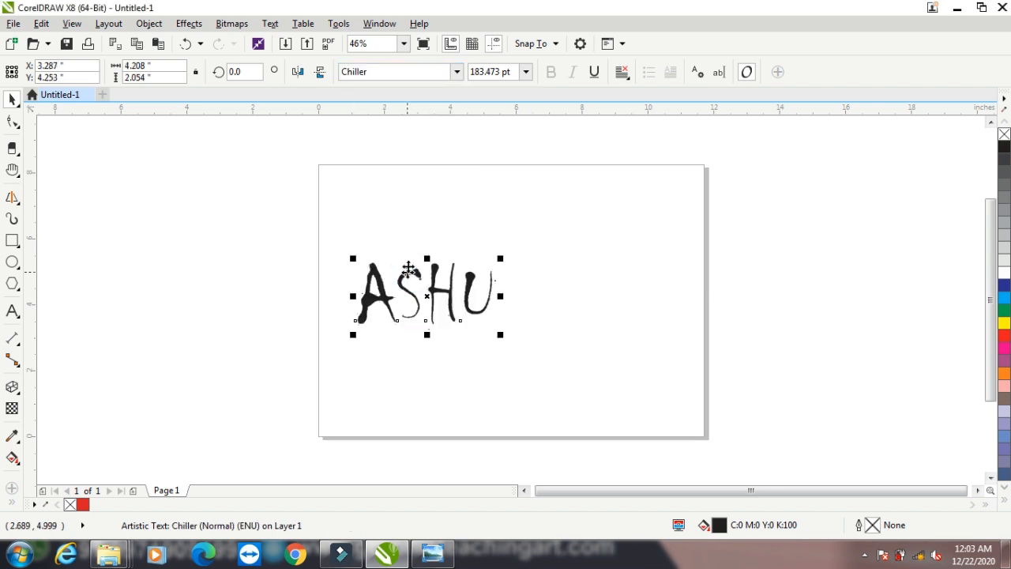
Change the artistic text's font to Eras Demi ITC.
click(457, 71)
scroll(411, 259, down, 1)
scroll(411, 259, down, 1)
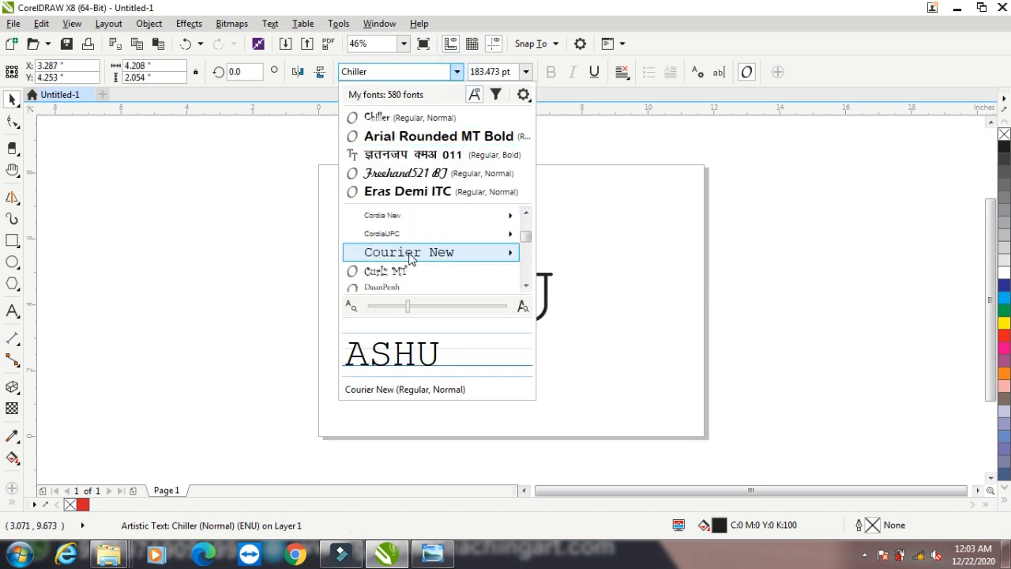
scroll(375, 269, down, 3)
scroll(375, 269, down, 3)
scroll(391, 265, down, 2)
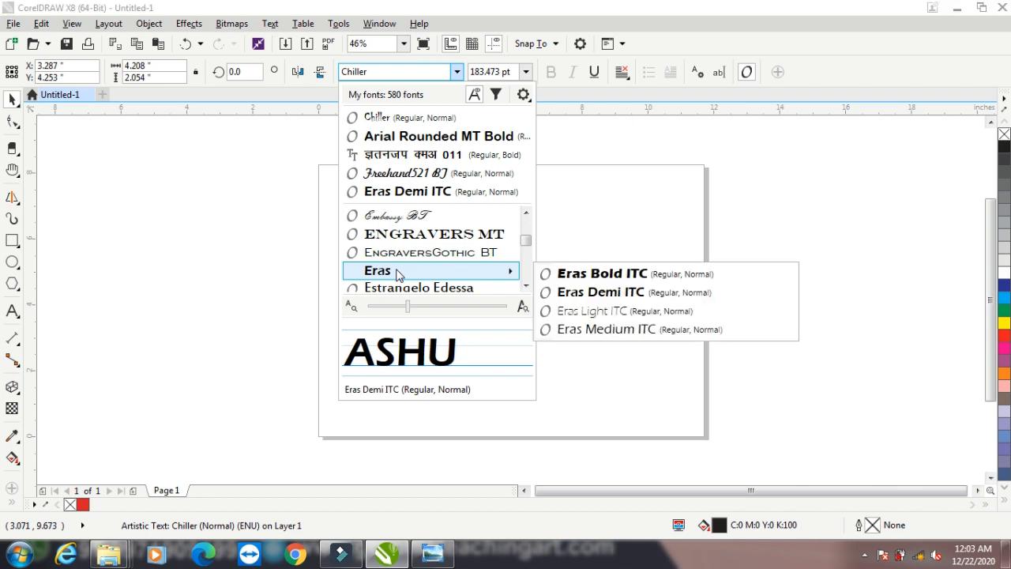
click(399, 270)
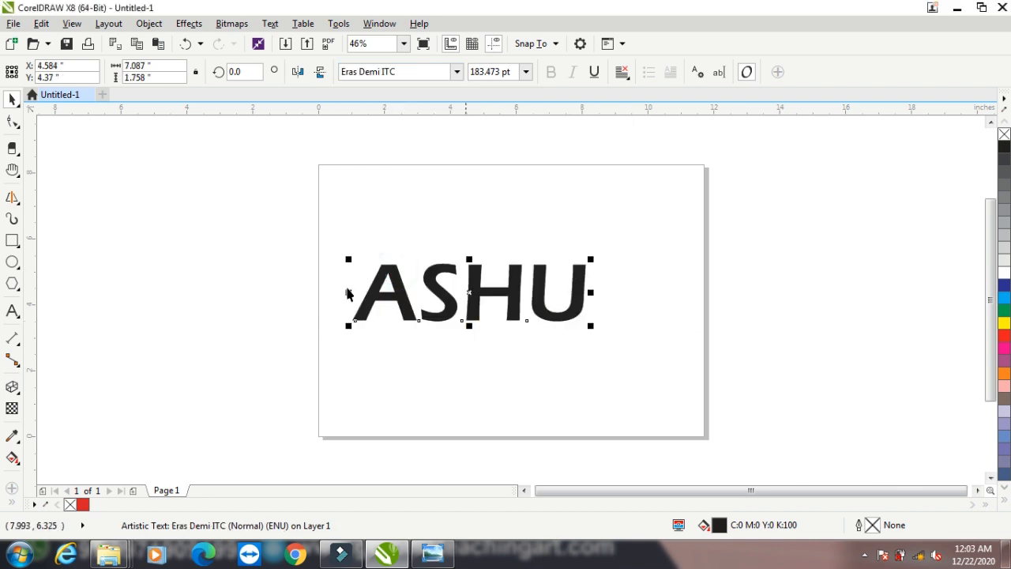
Set the artistic text's font size to exactly 183 pt.
click(506, 72)
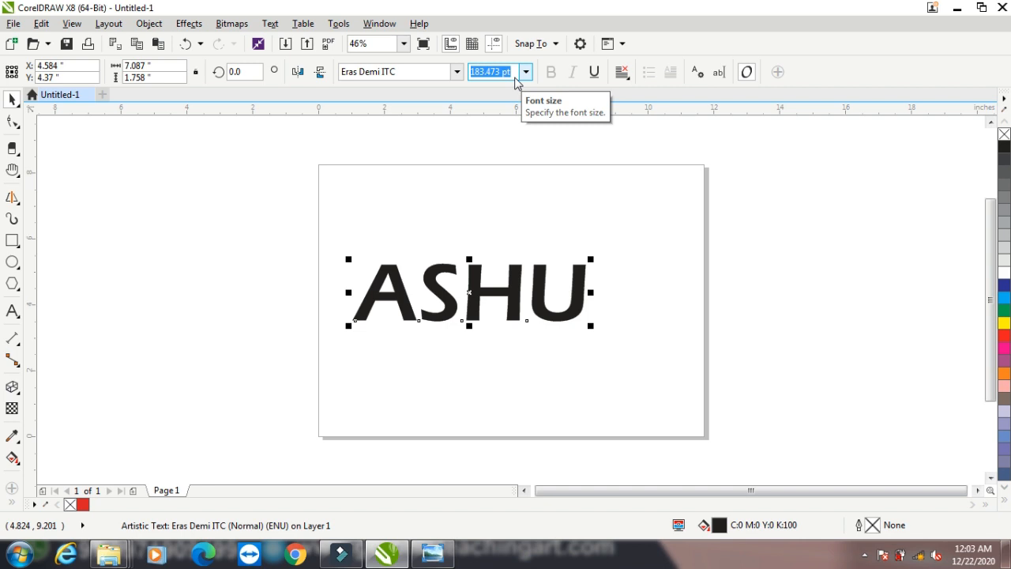
key(BackSpace)
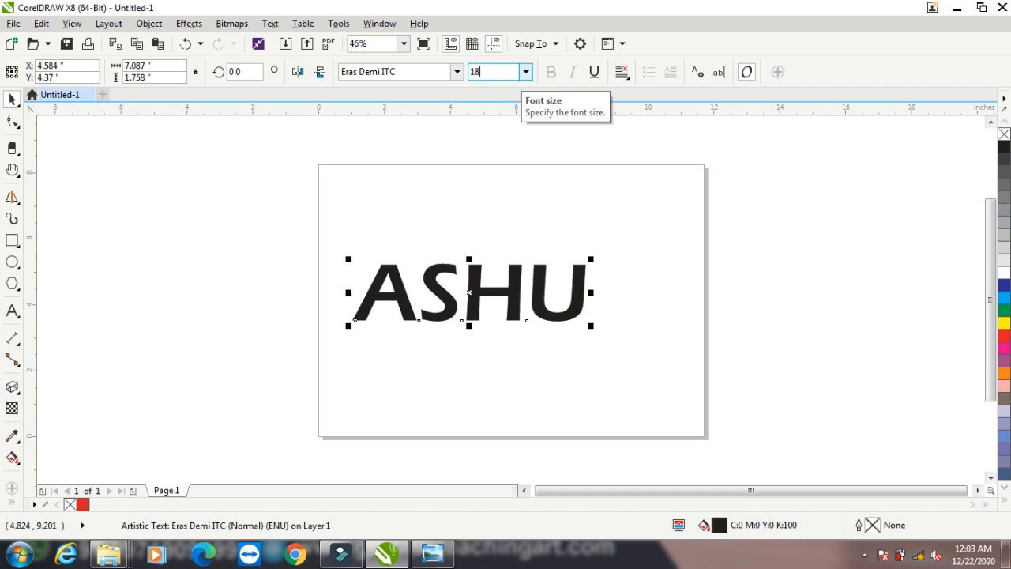
text(183)
key(Return)
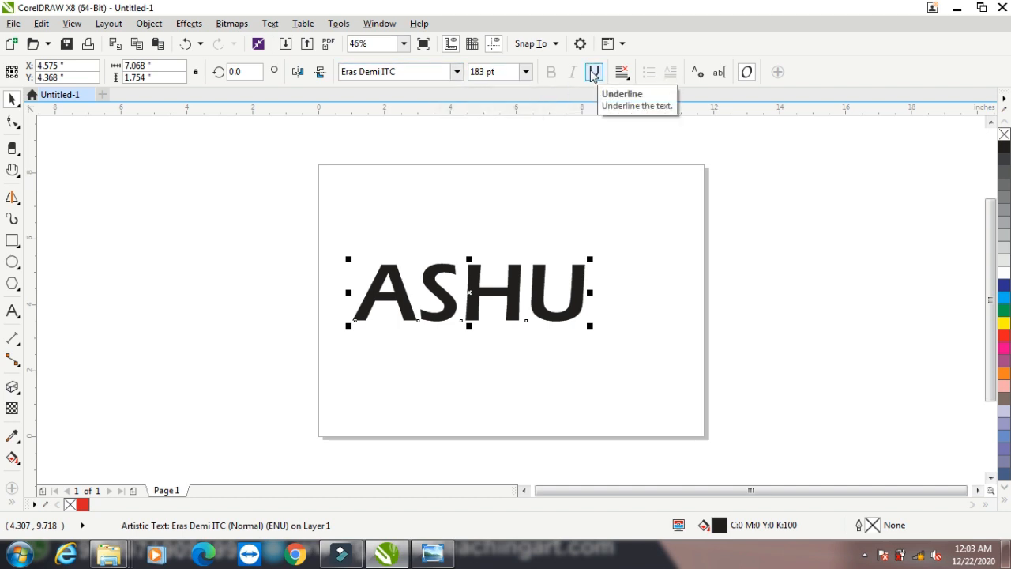
Add a second line with the letter K to the artistic text and move the text slightly up and right.
click(13, 312)
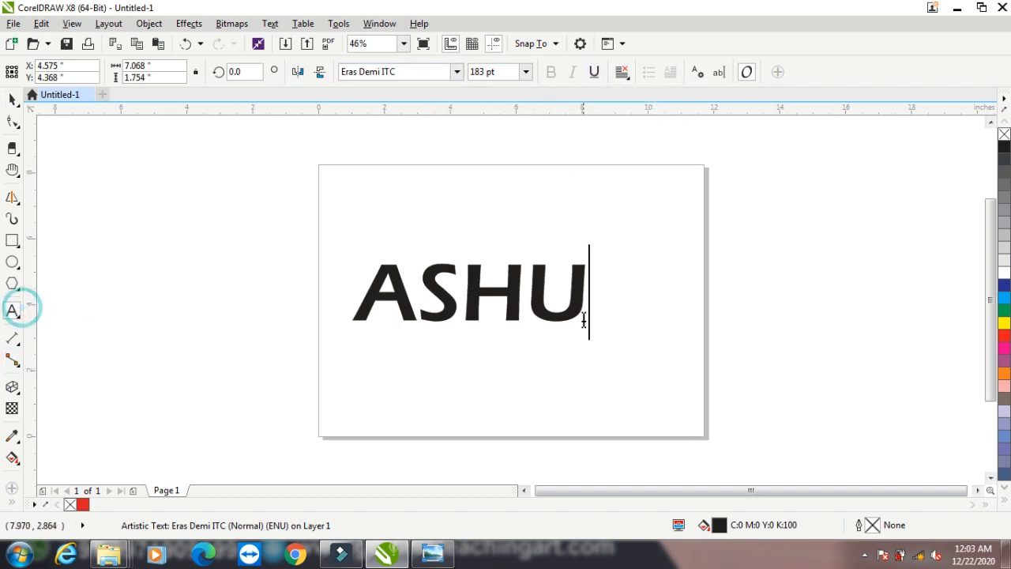
key(Return)
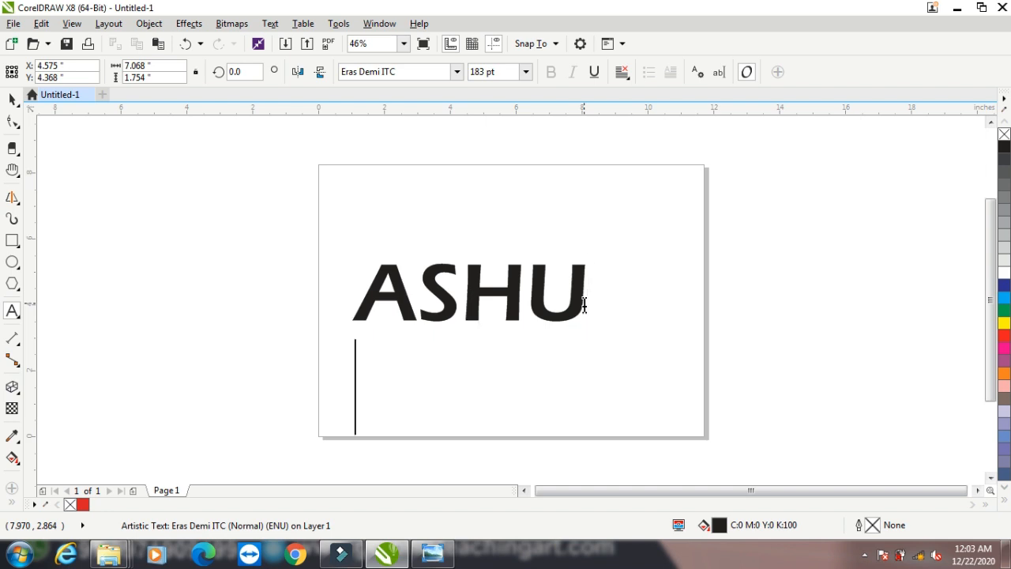
text(K)
click(11, 100)
drag(449, 297, 469, 257)
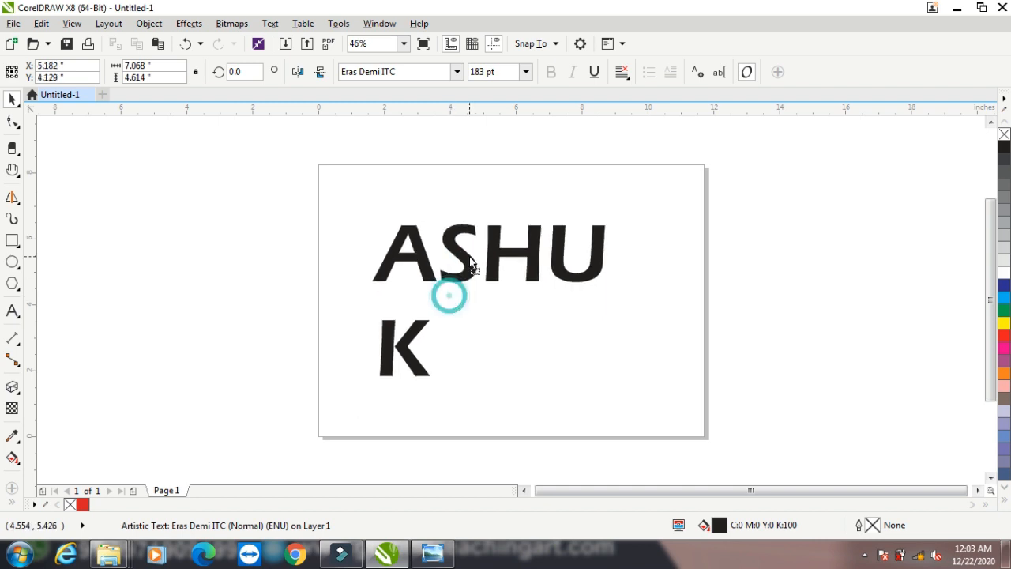
Preview the alignment options on the two-line artistic text and move it off the page to the right.
click(12, 312)
click(623, 73)
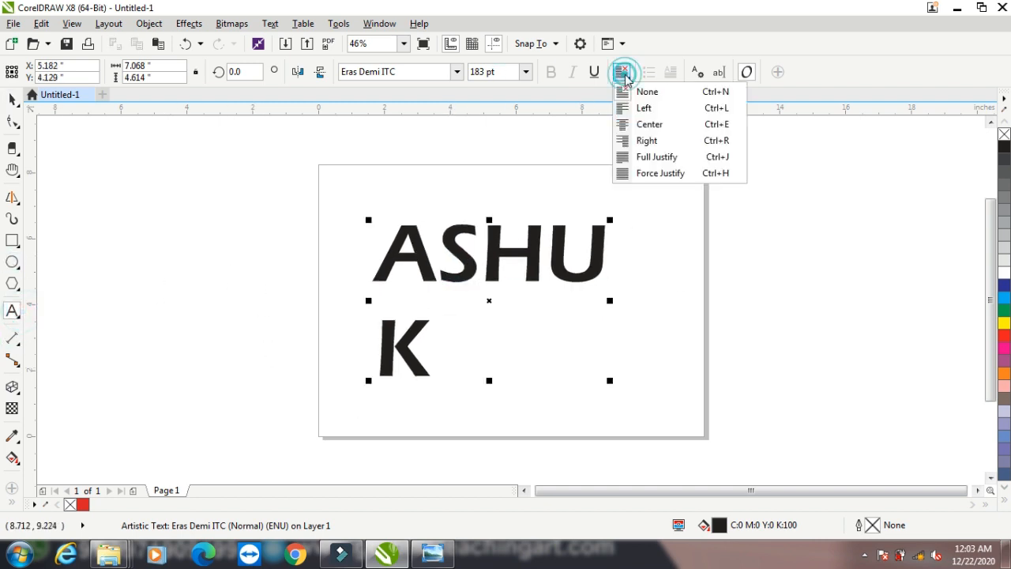
click(640, 126)
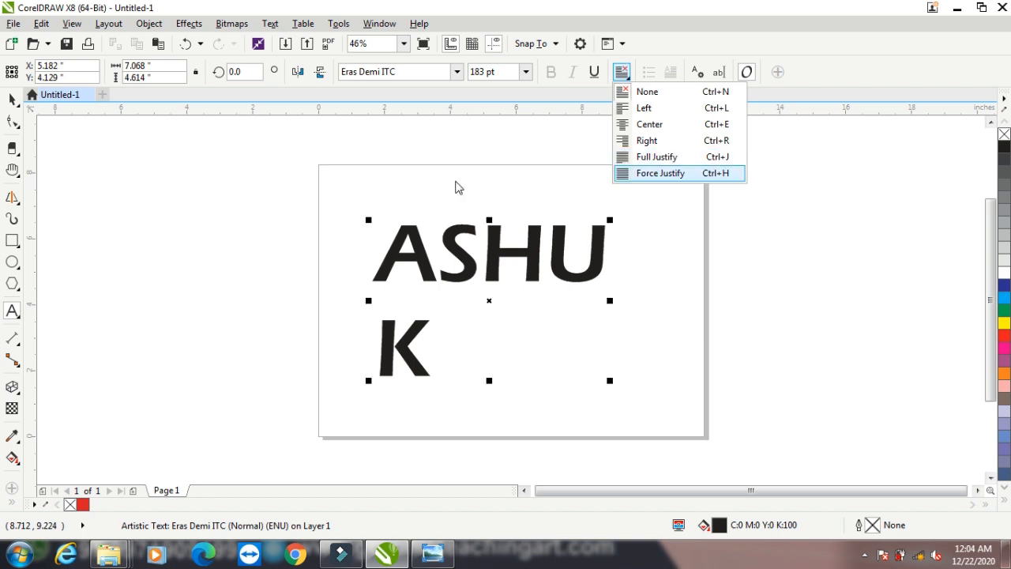
click(13, 103)
drag(459, 273, 864, 277)
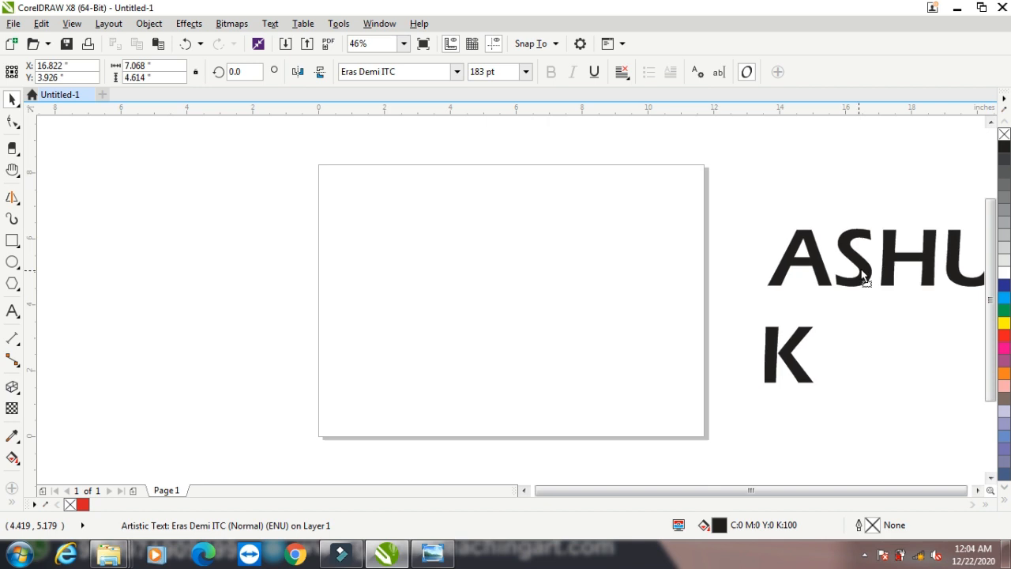
Draw a paragraph text frame about 6.74 by 4.9 inches on the page and fill it with repeated copies of a short name sentence.
click(12, 310)
drag(337, 204, 561, 364)
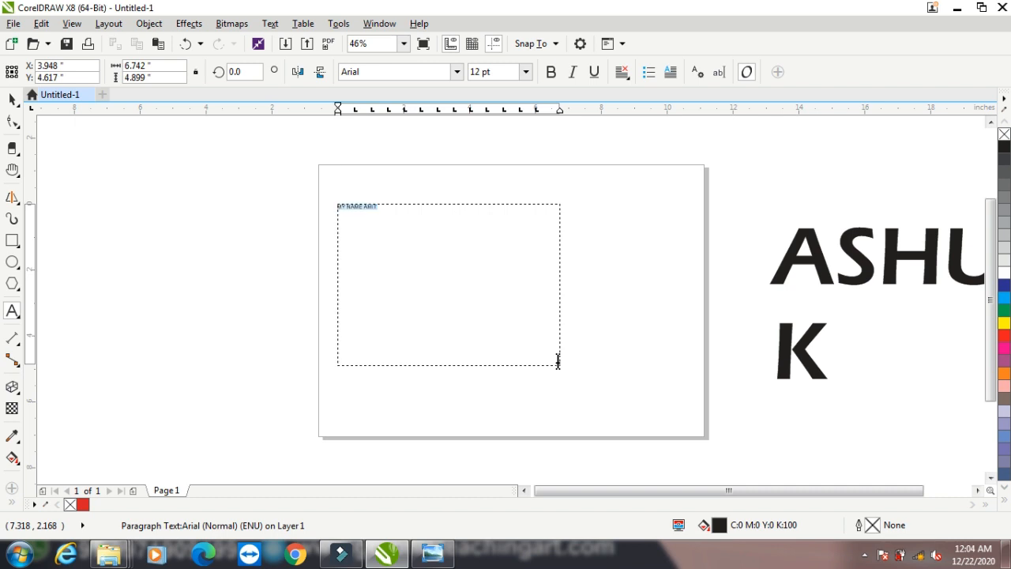
key(ctrl+v)
key(ctrl+v)
key(ctrl+v)
key(ctrl+v)
key(ctrl+v)
key(ctrl+v)
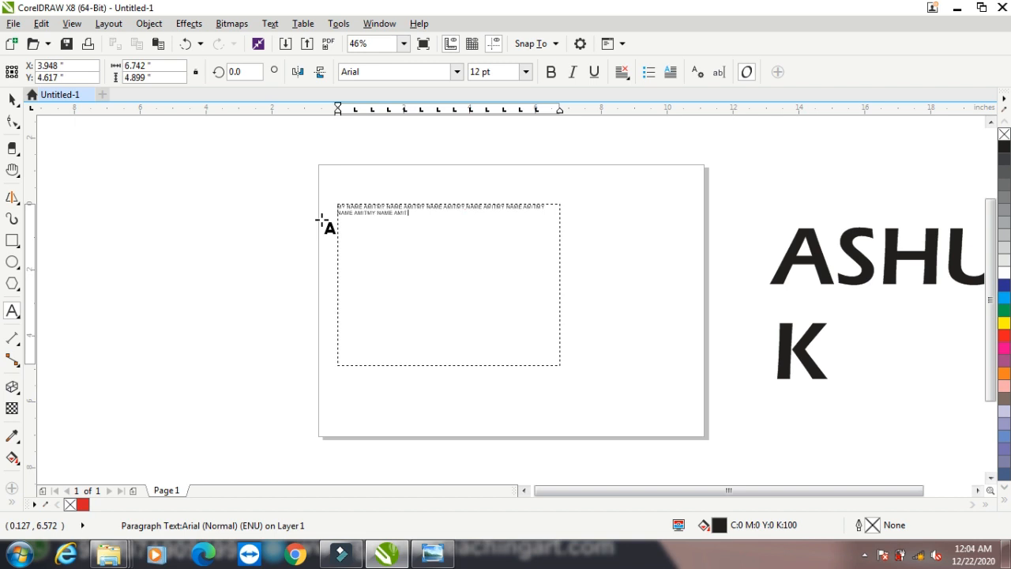
Apply Force Justify alignment to the paragraph text.
click(368, 211)
triple_click(422, 216)
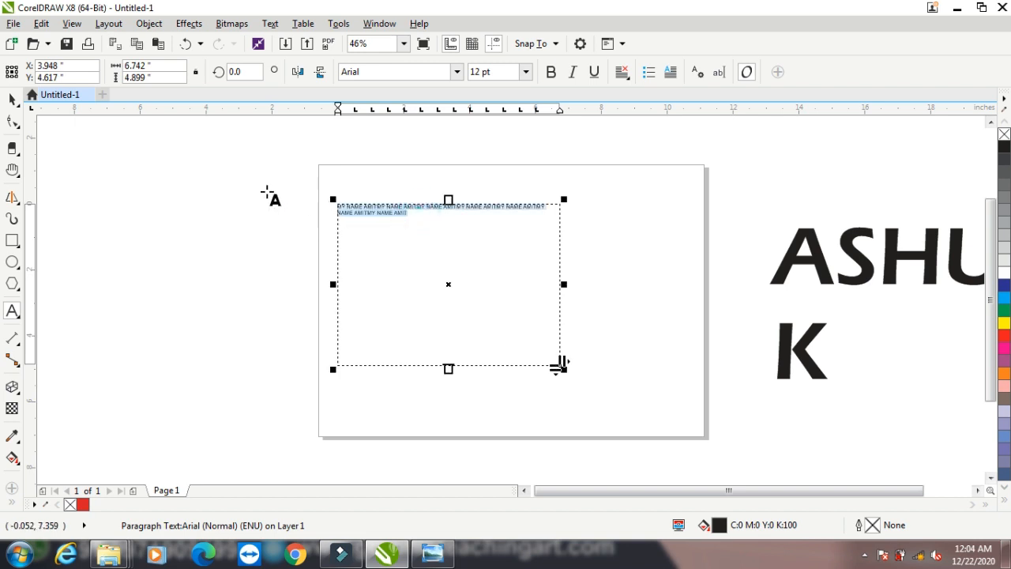
click(12, 99)
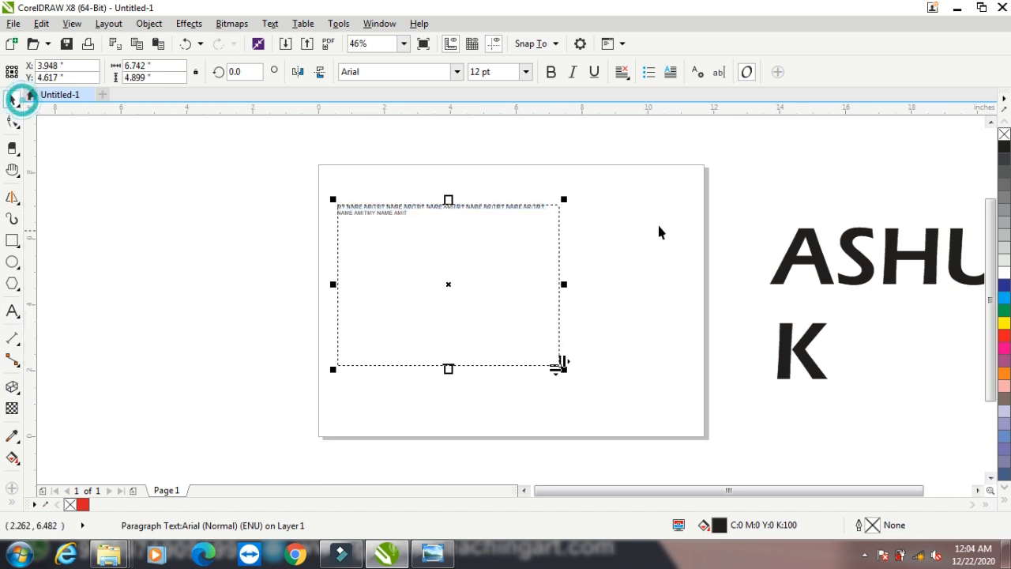
click(621, 73)
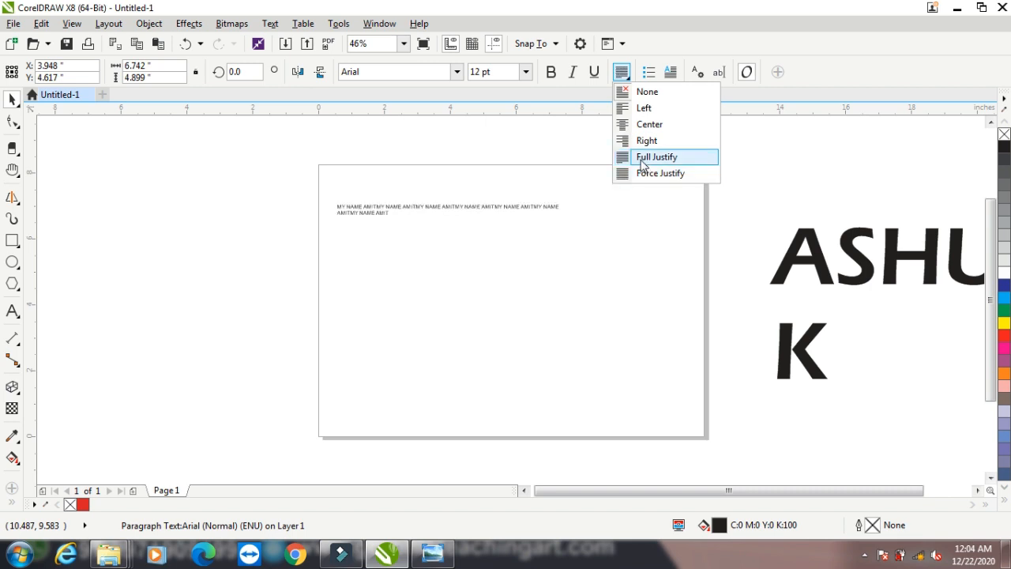
click(643, 174)
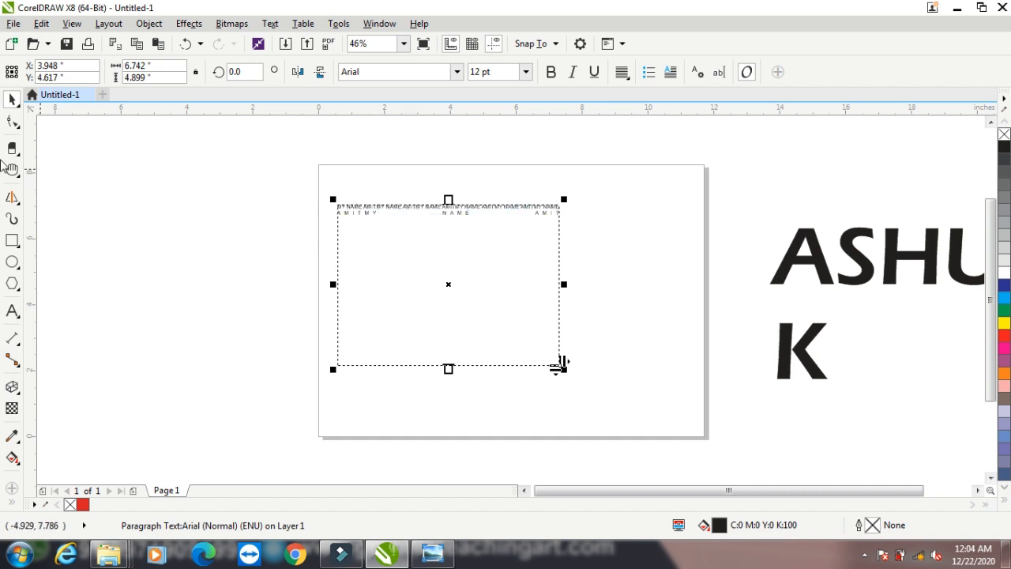
Try a bulleted list on the paragraph text.
key(z)
drag(317, 189, 433, 245)
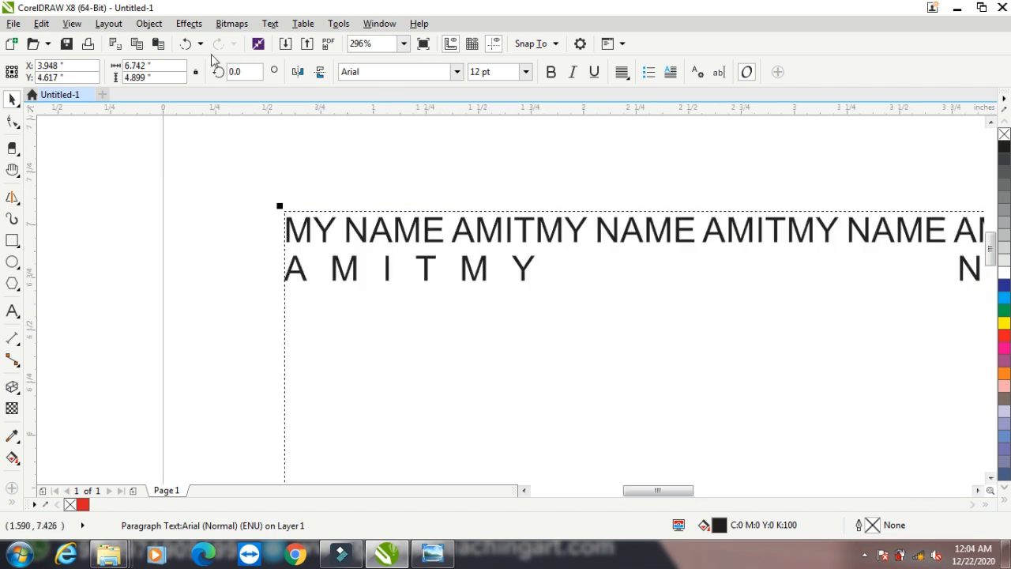
click(648, 72)
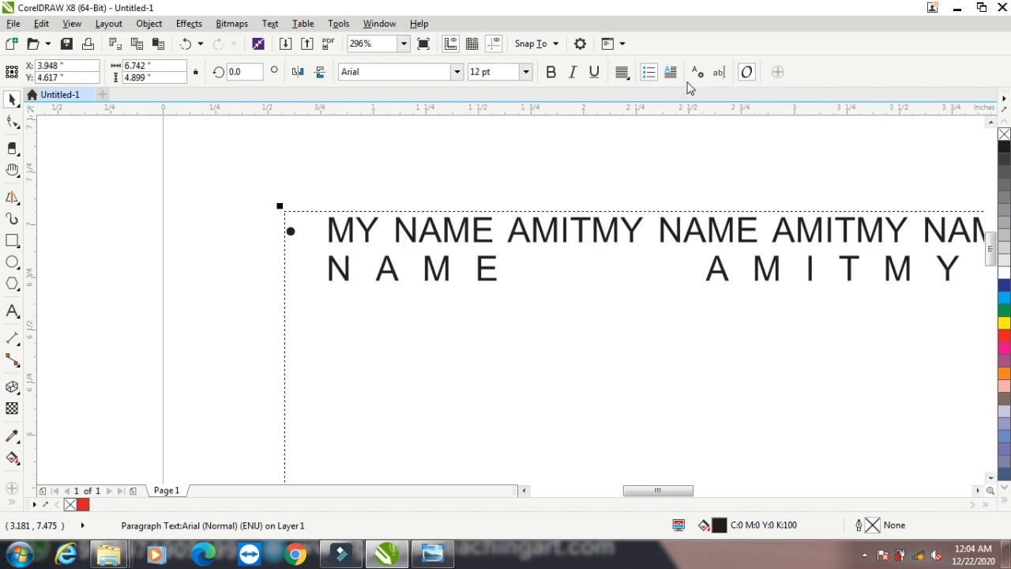
Review the paragraph in the Edit Text dialog and look through the available text commands.
click(748, 73)
click(720, 71)
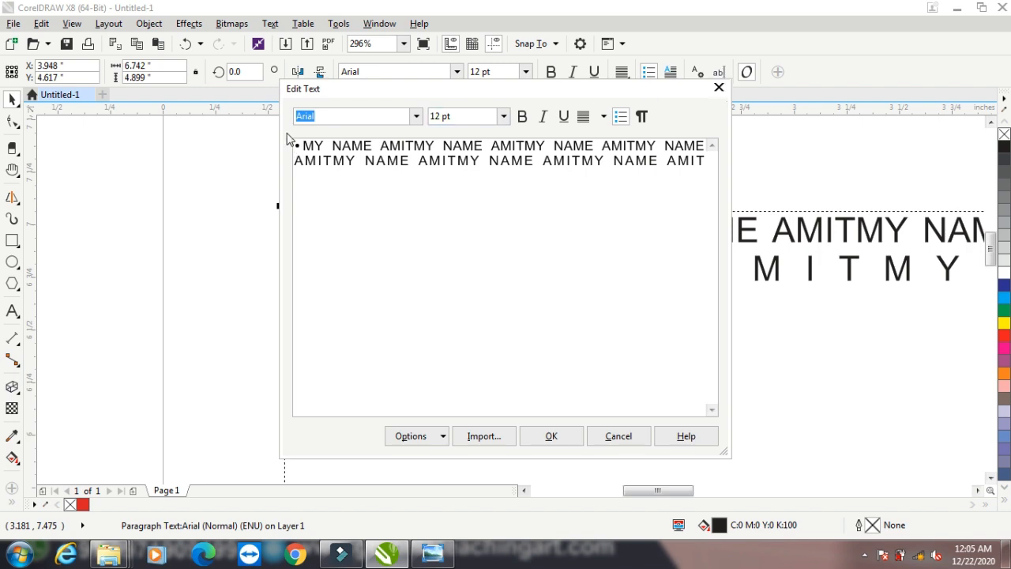
click(719, 87)
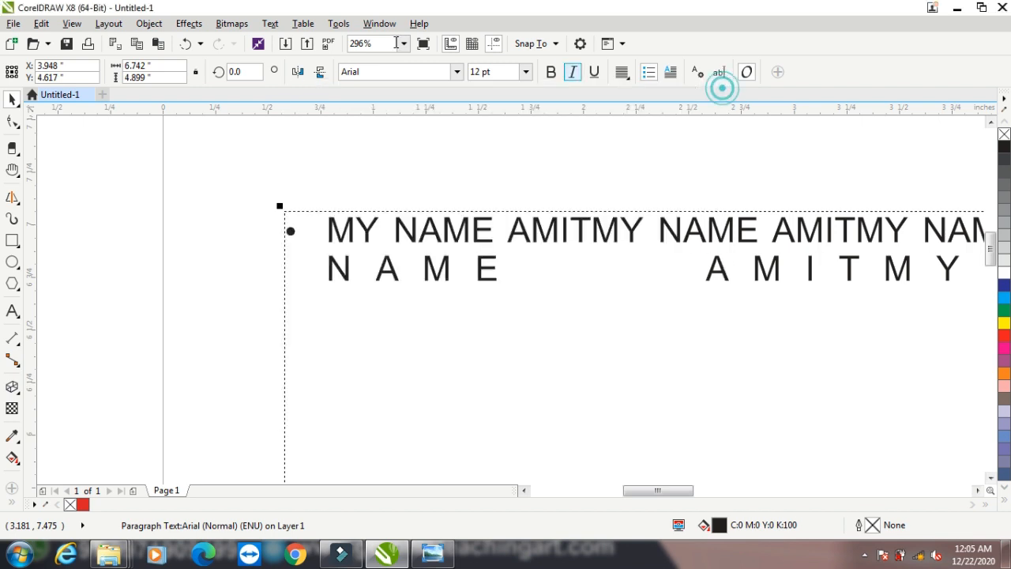
click(269, 23)
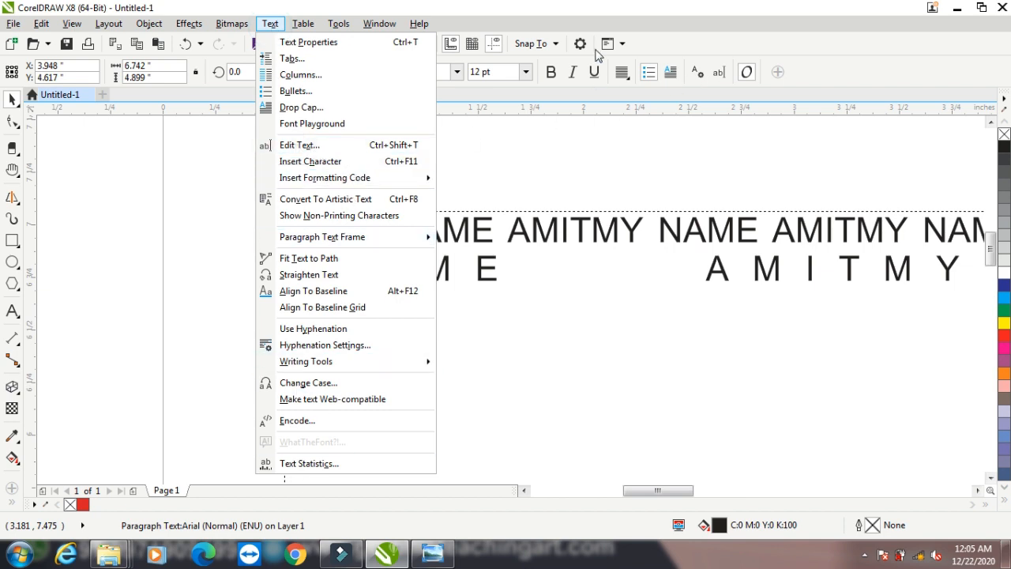
click(794, 40)
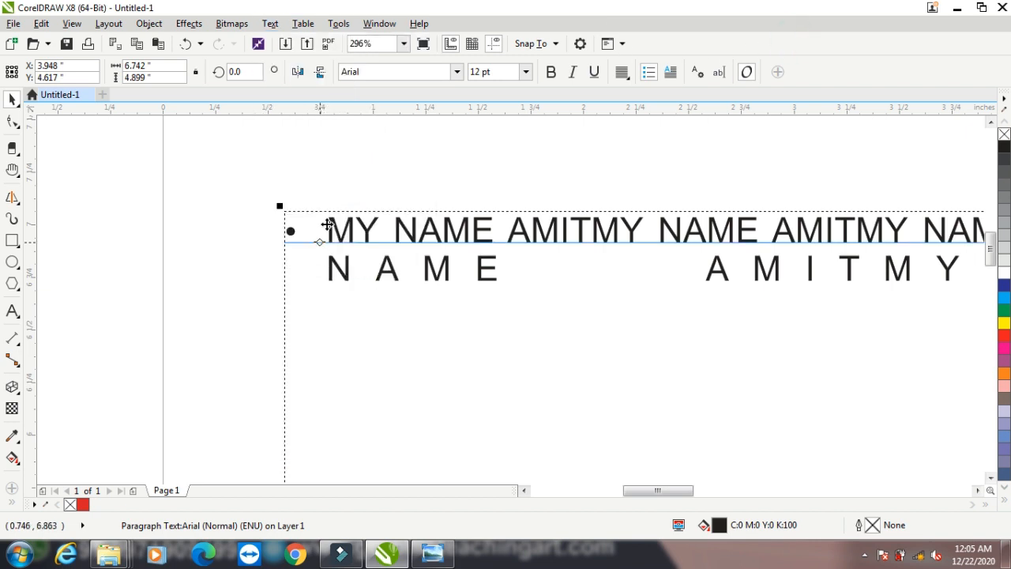
Remove the bullet from the paragraph text and align it left.
click(648, 73)
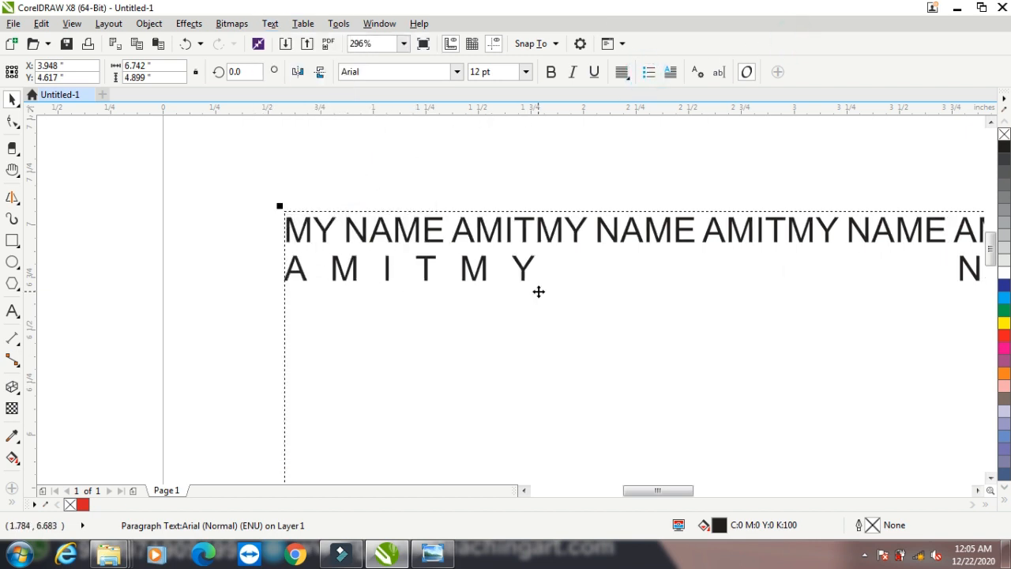
click(622, 72)
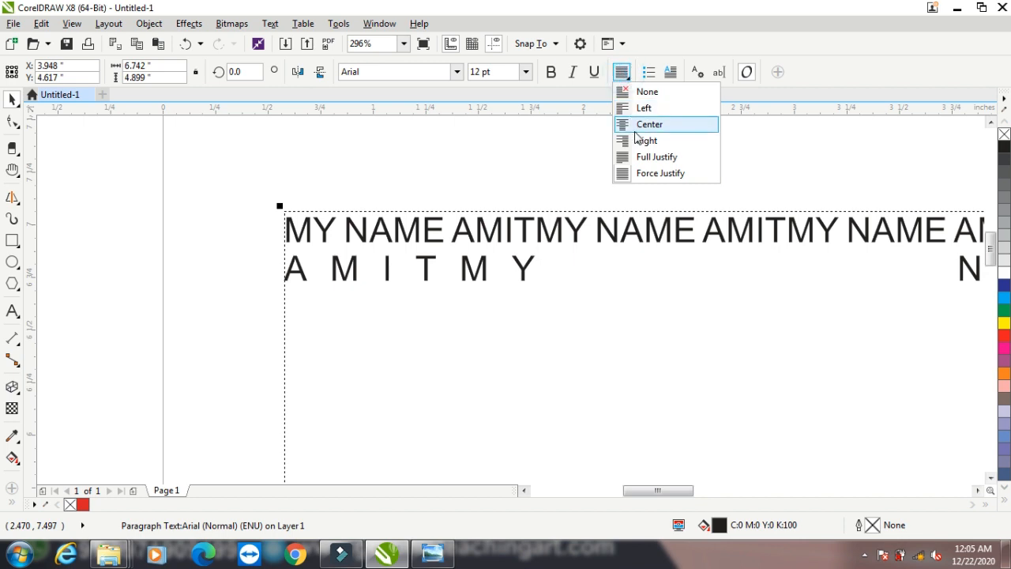
click(645, 109)
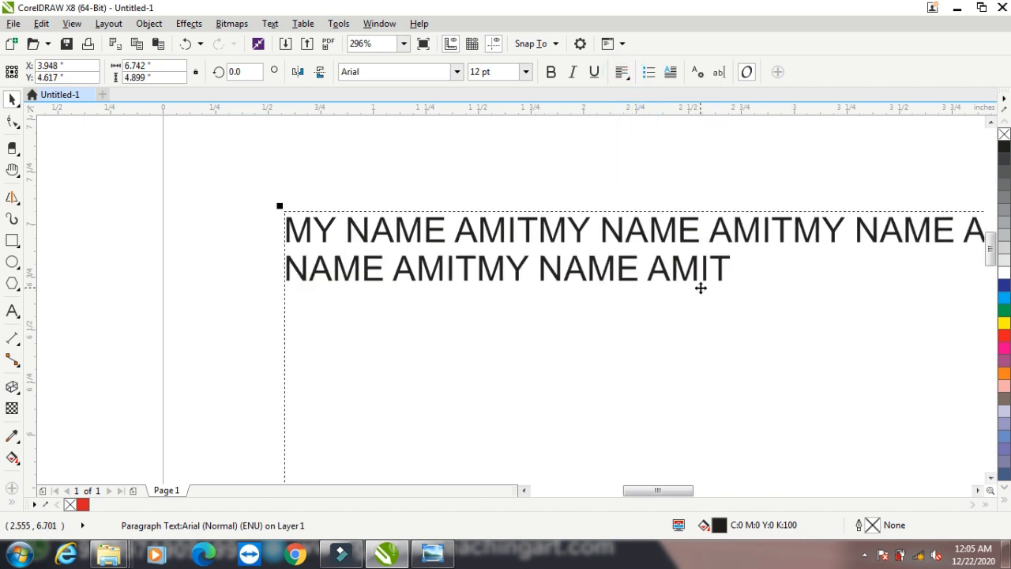
Extend the paragraph text by pasting the copied sentence repeatedly at its end until it spans six lines.
double_click(701, 288)
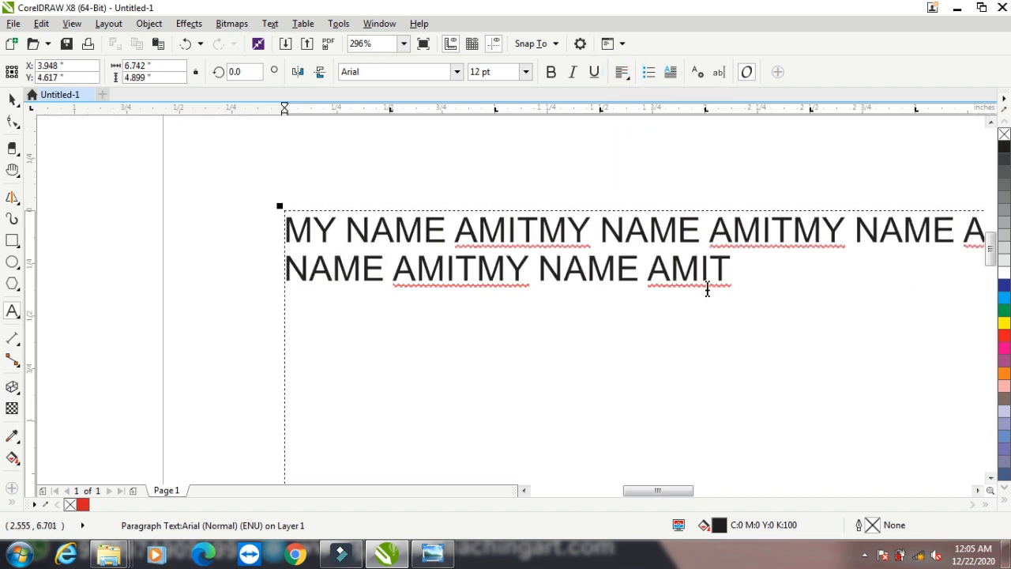
key(ctrl+v)
key(ctrl+v)
key(ctrl+v)
key(ctrl+v)
key(ctrl+v)
key(ctrl+v)
key(ctrl+v)
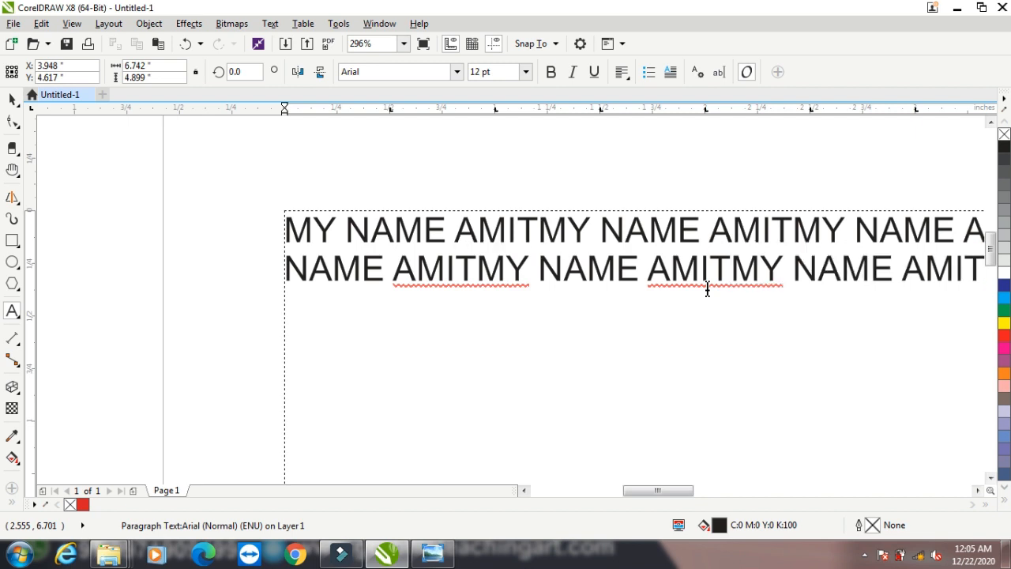
key(ctrl+v)
key(ctrl+v)
key(ctrl+v)
key(ctrl+v)
key(ctrl+v)
key(ctrl+v)
key(ctrl+v)
key(ctrl+v)
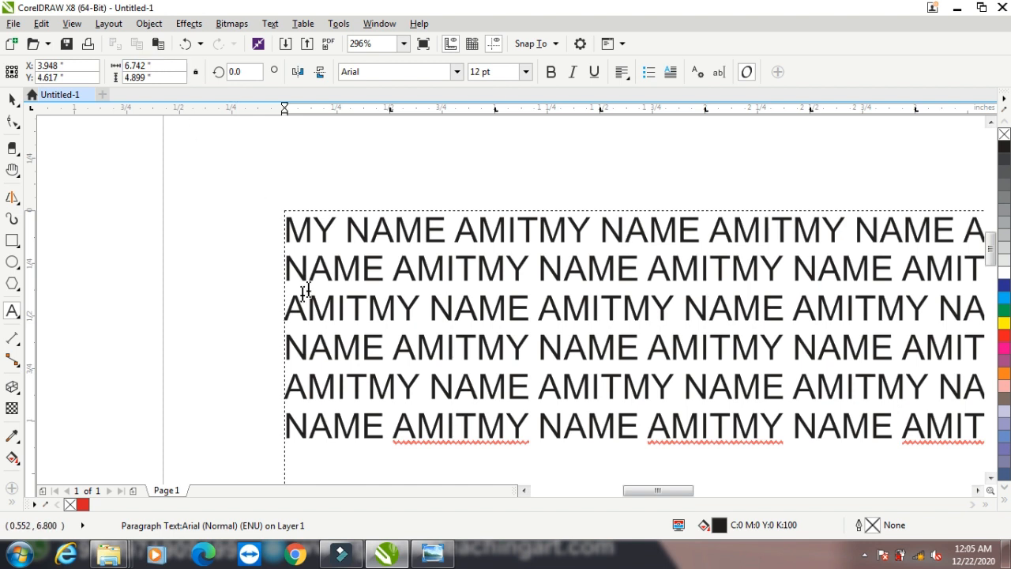
Add a drop cap to the paragraph text and move its frame to about X 4.795", Y 5.195".
click(12, 99)
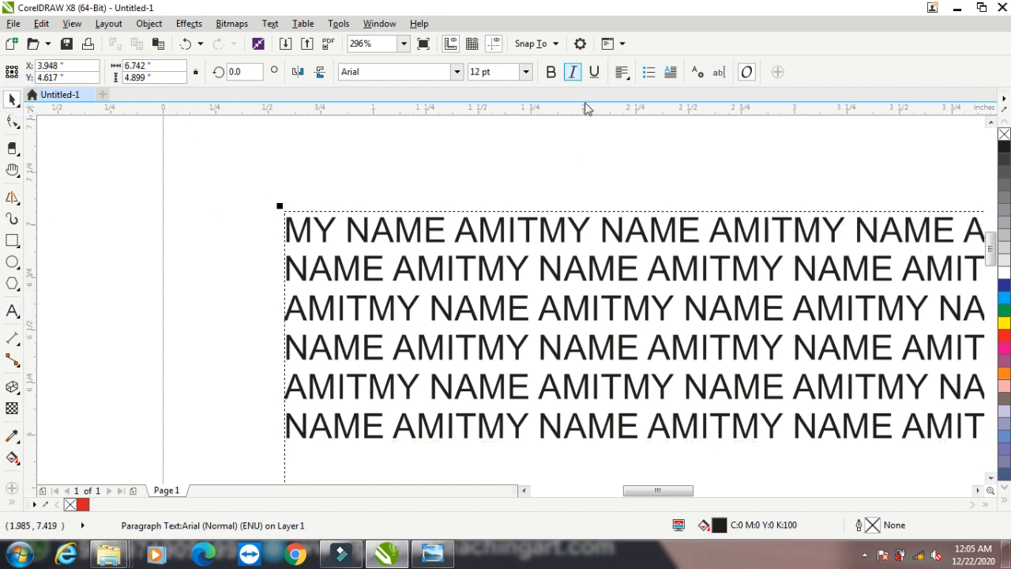
click(670, 72)
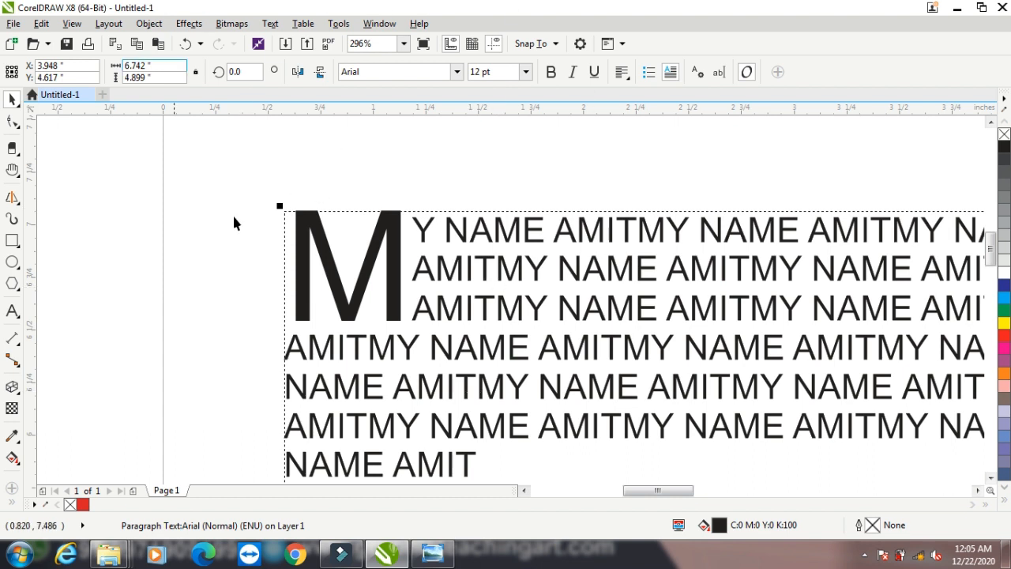
scroll(235, 292, down, 3)
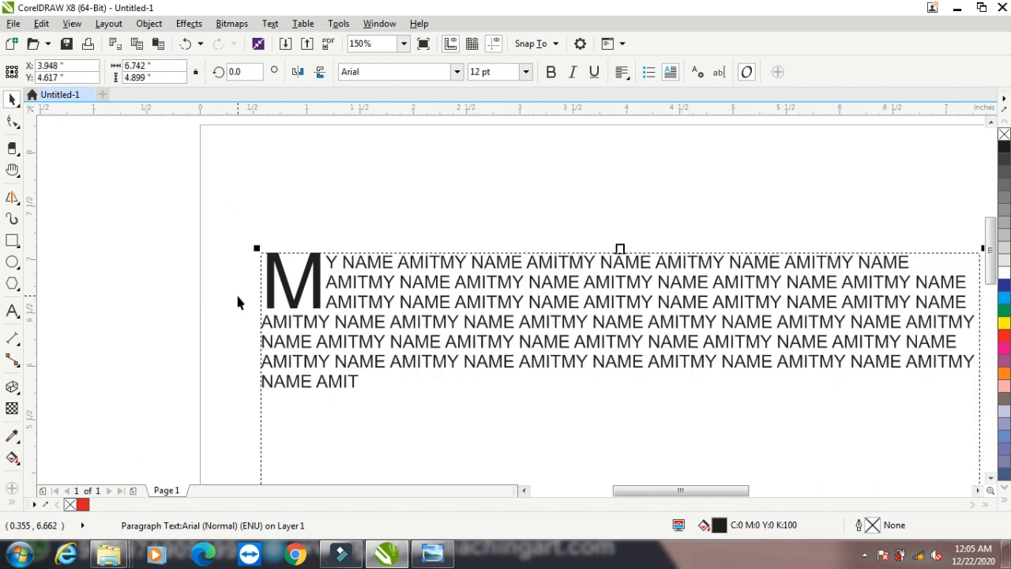
scroll(186, 293, down, 2)
drag(430, 330, 483, 273)
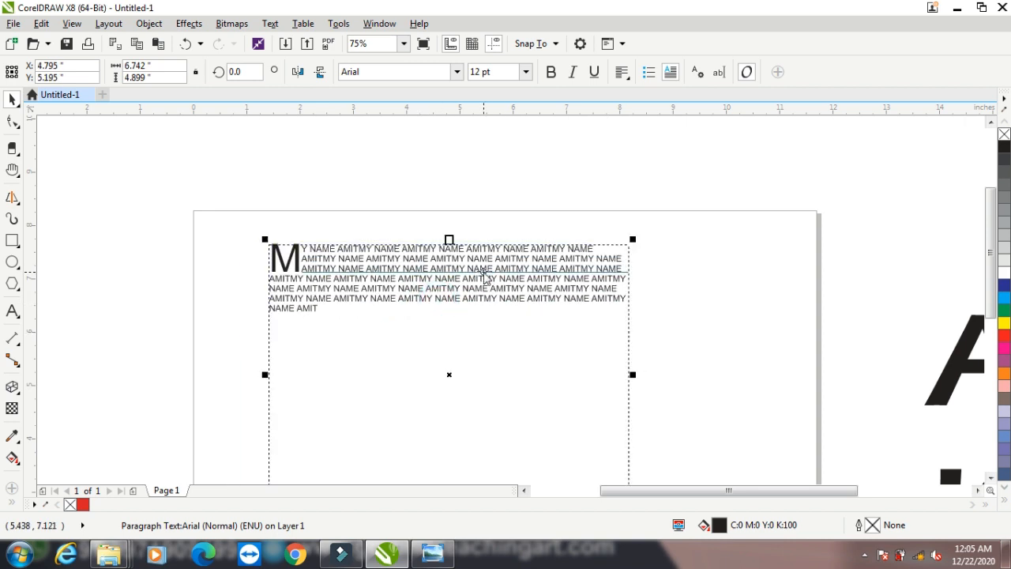
Copy the paragraph's last four lines and paste them repeatedly at its end to fill the text frame.
double_click(484, 272)
drag(320, 310, 268, 280)
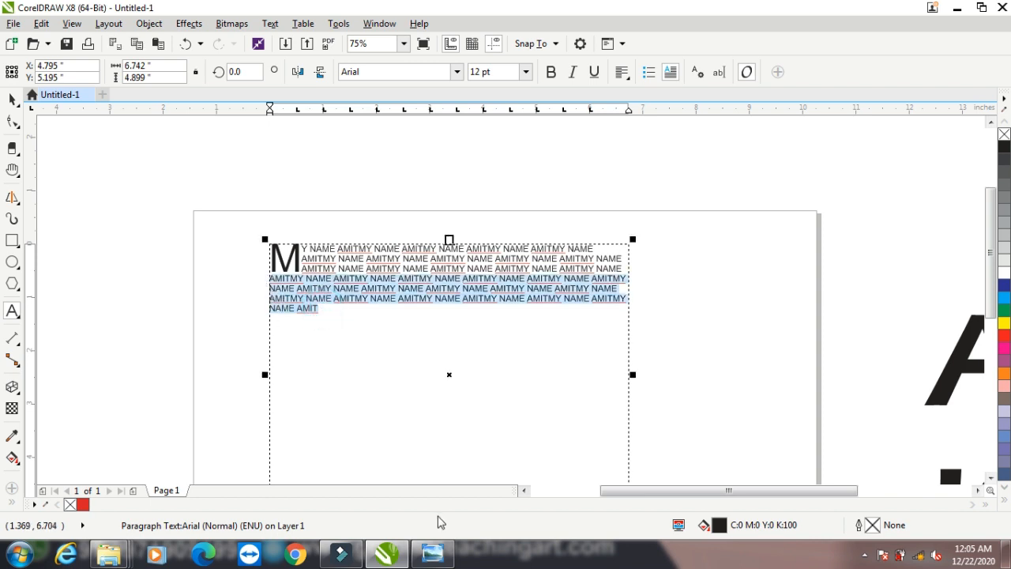
key(ctrl+v)
key(ctrl+v)
key(ctrl+v)
key(ctrl+v)
key(ctrl+v)
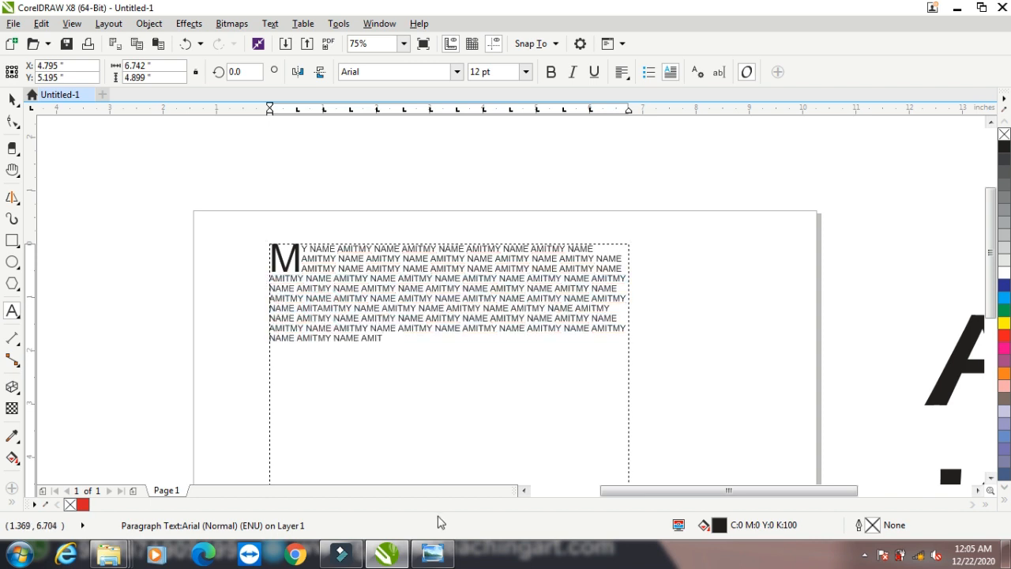
key(ctrl+v)
key(ctrl+v)
key(ctrl+v)
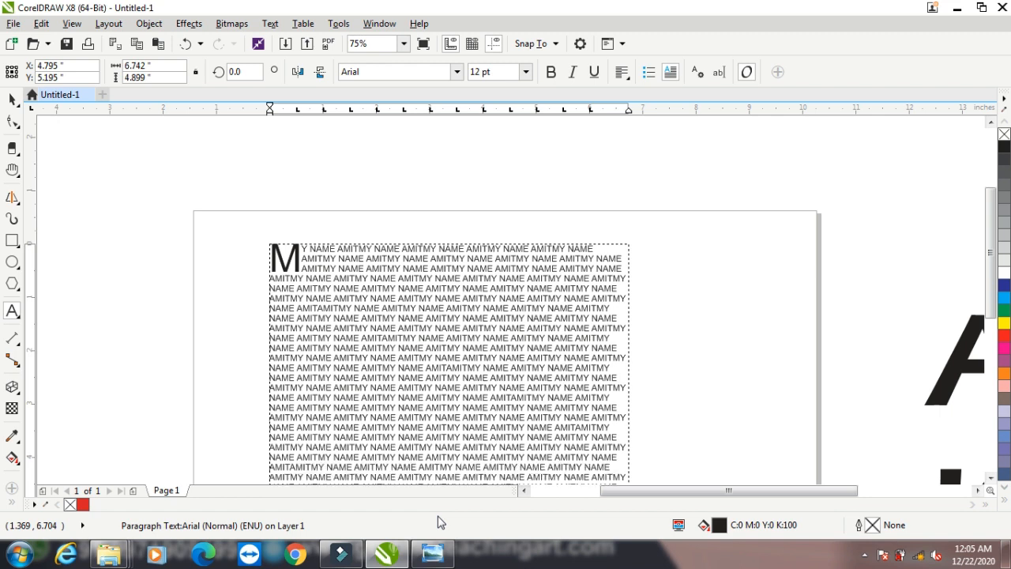
click(12, 99)
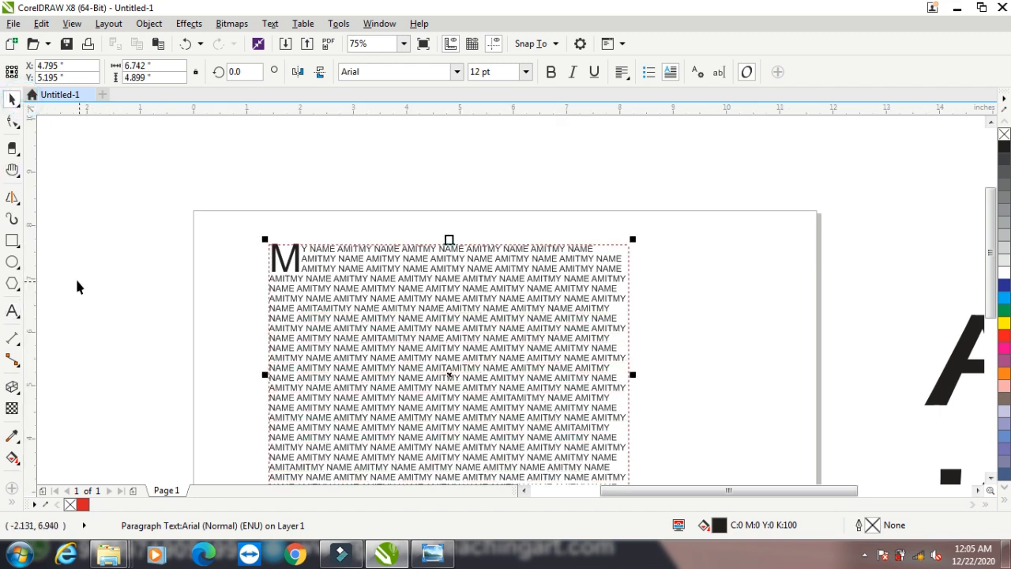
Draw a circle about 1.88" wide on the page, to the right of the paragraph frame.
click(12, 262)
drag(686, 229, 790, 333)
click(12, 99)
Import the branding-03 image, place it over the top of the paragraph text and enlarge it.
right_click(168, 164)
click(196, 226)
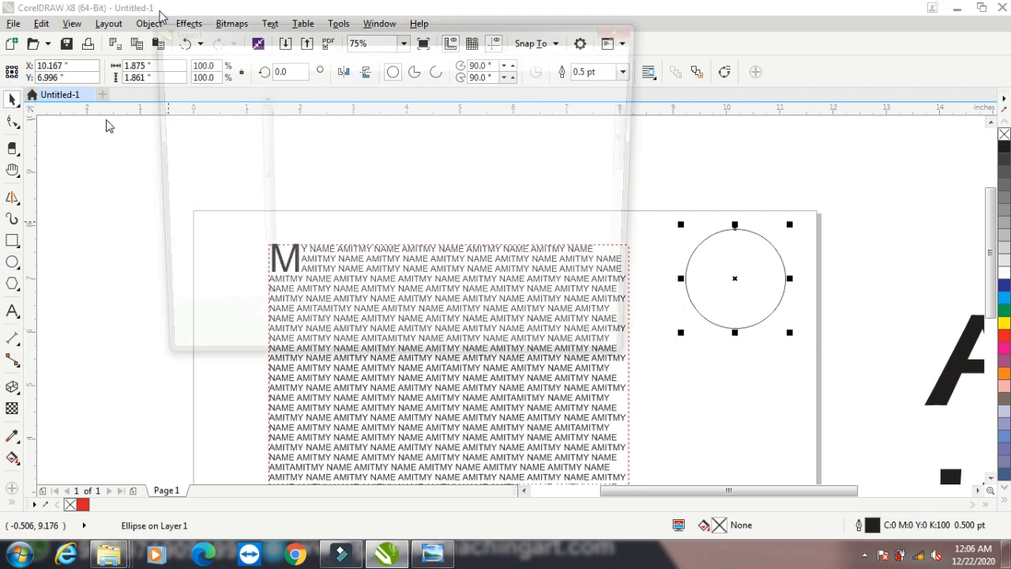
click(580, 237)
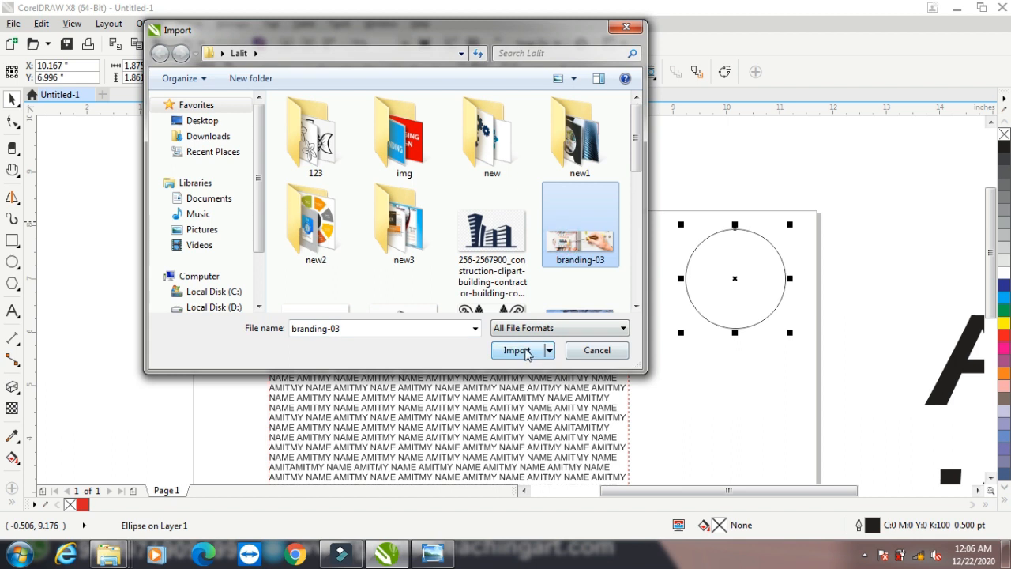
click(519, 350)
click(282, 218)
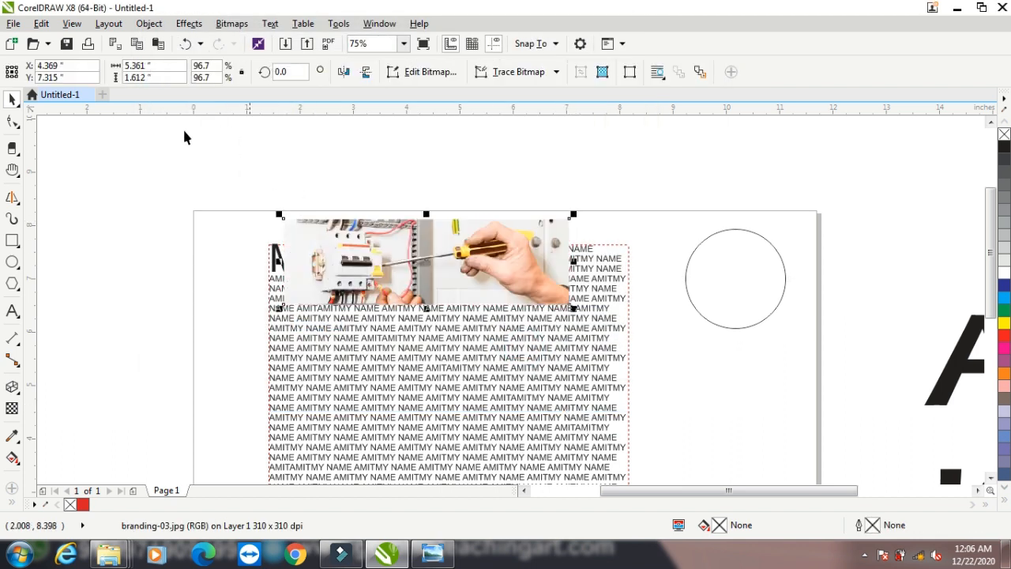
drag(573, 307, 661, 335)
PowerClip the branding-03 image inside the circle.
click(149, 23)
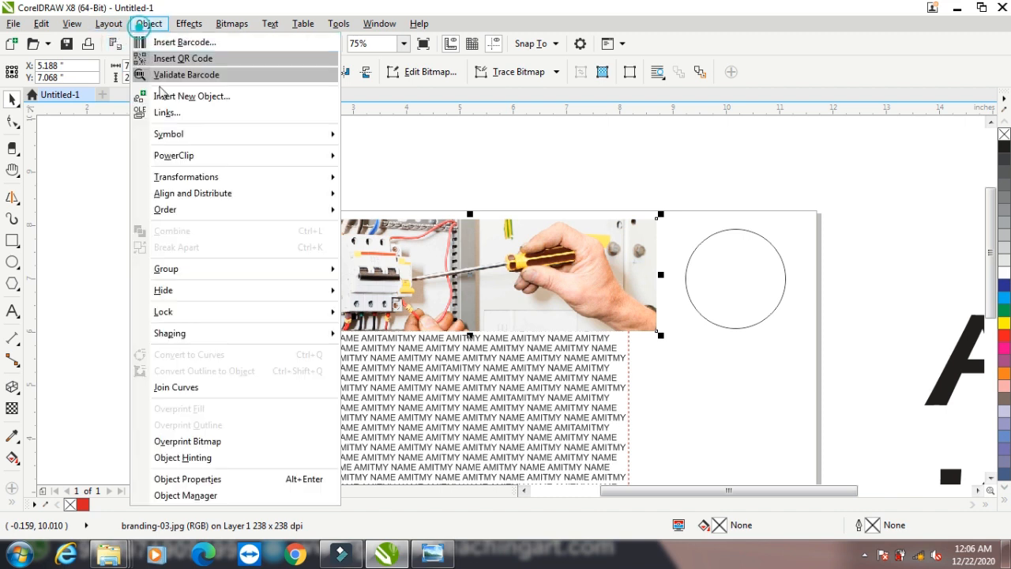
click(237, 158)
click(399, 158)
click(722, 266)
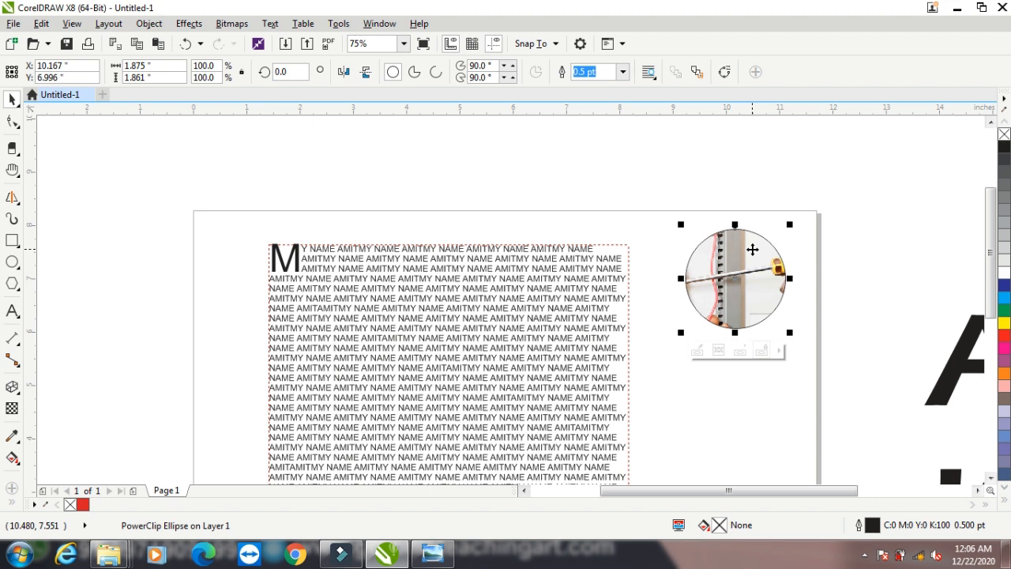
Set the circle's outline width to 8 pt and move the circle onto the middle of the paragraph text.
key(F12)
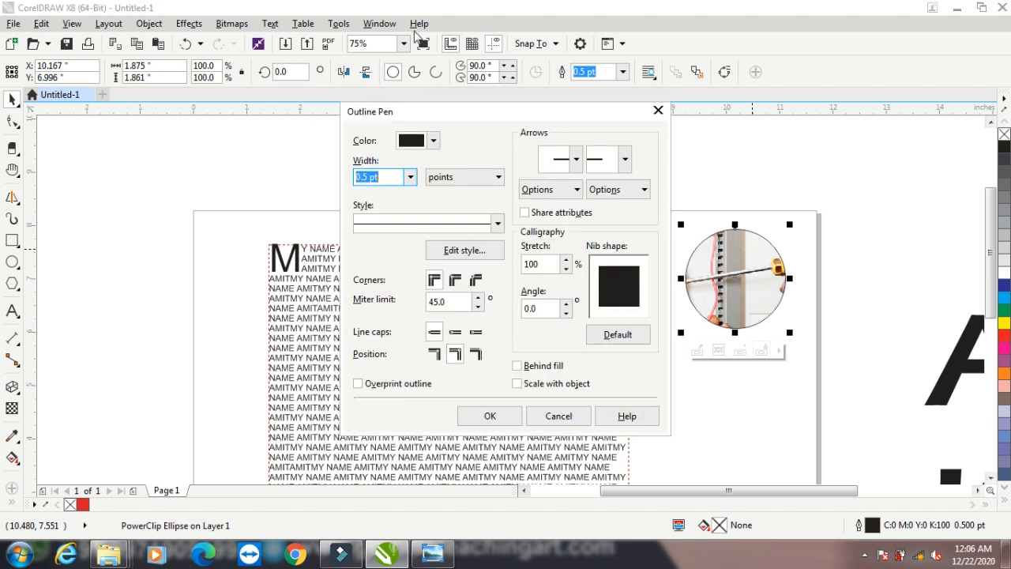
click(409, 176)
click(402, 299)
click(511, 422)
drag(743, 294, 490, 365)
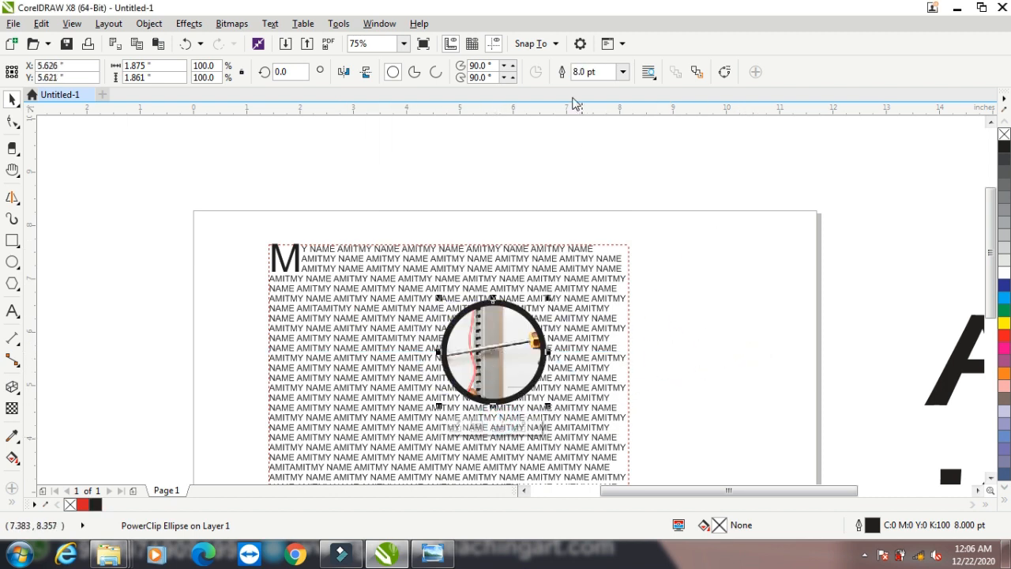
Try the contour and square text wrapping styles on the circle, ending with the contour Straddle Text style.
click(650, 73)
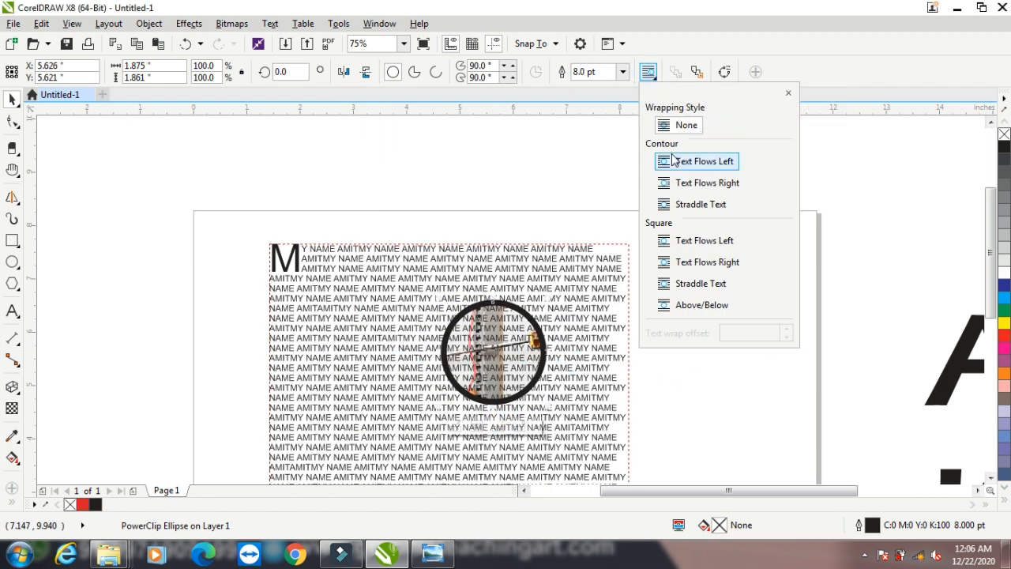
click(673, 161)
click(676, 183)
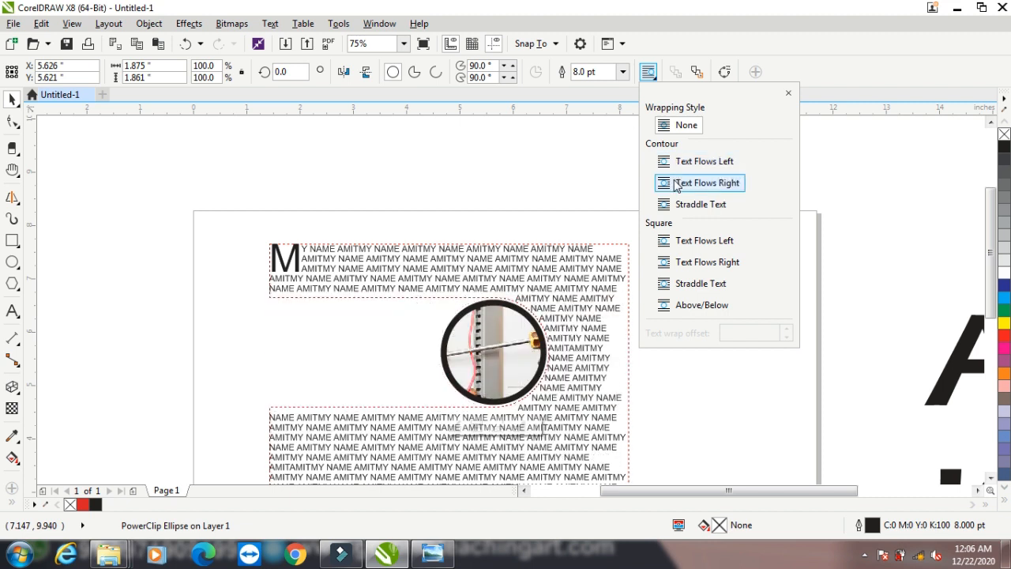
click(677, 204)
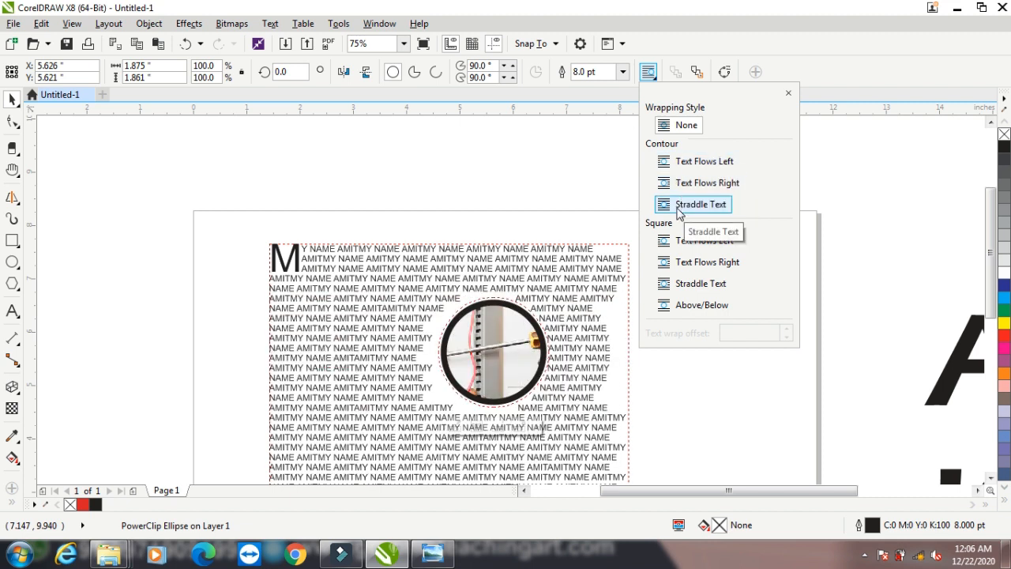
click(677, 240)
click(678, 261)
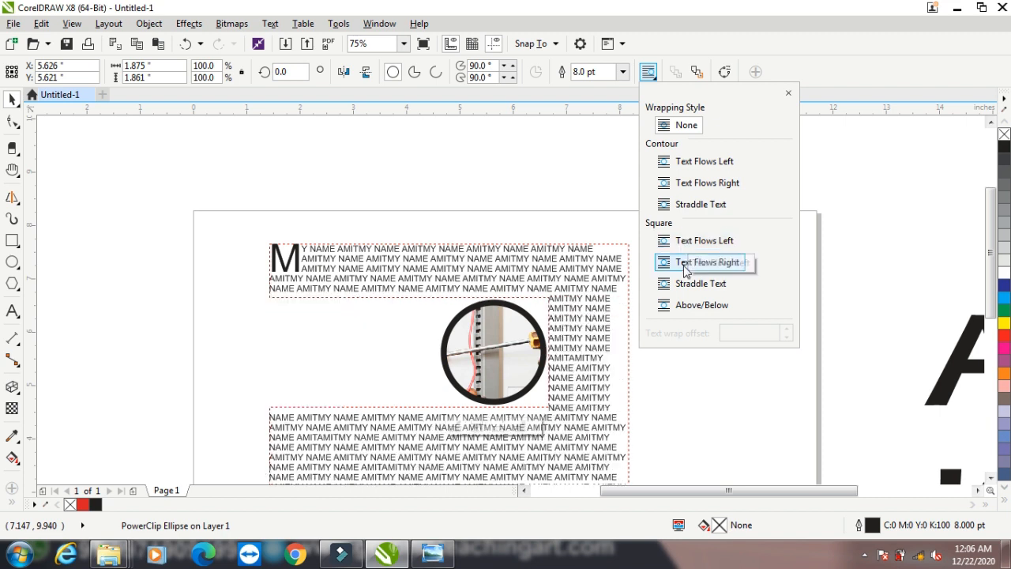
click(685, 286)
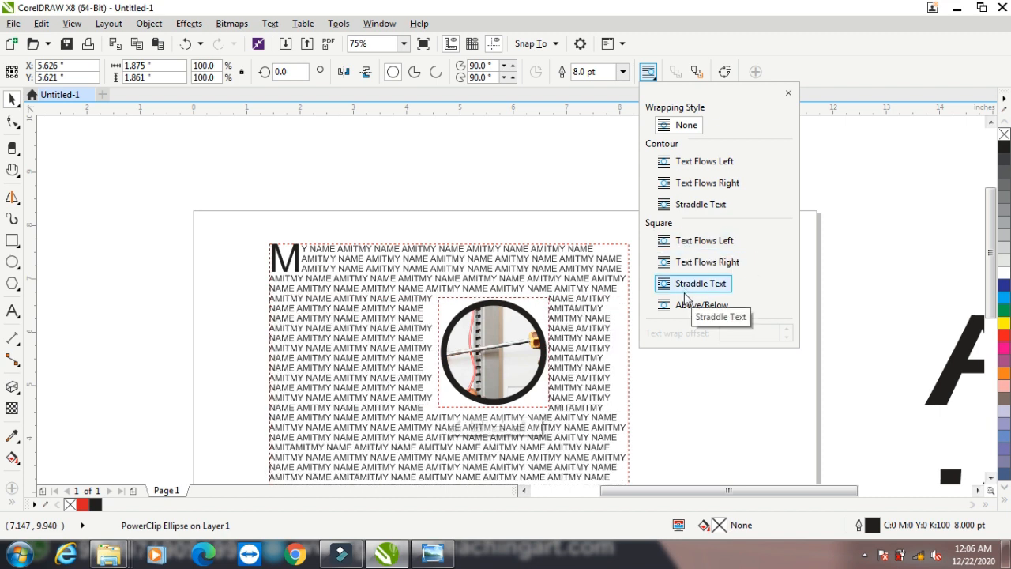
click(688, 306)
click(693, 207)
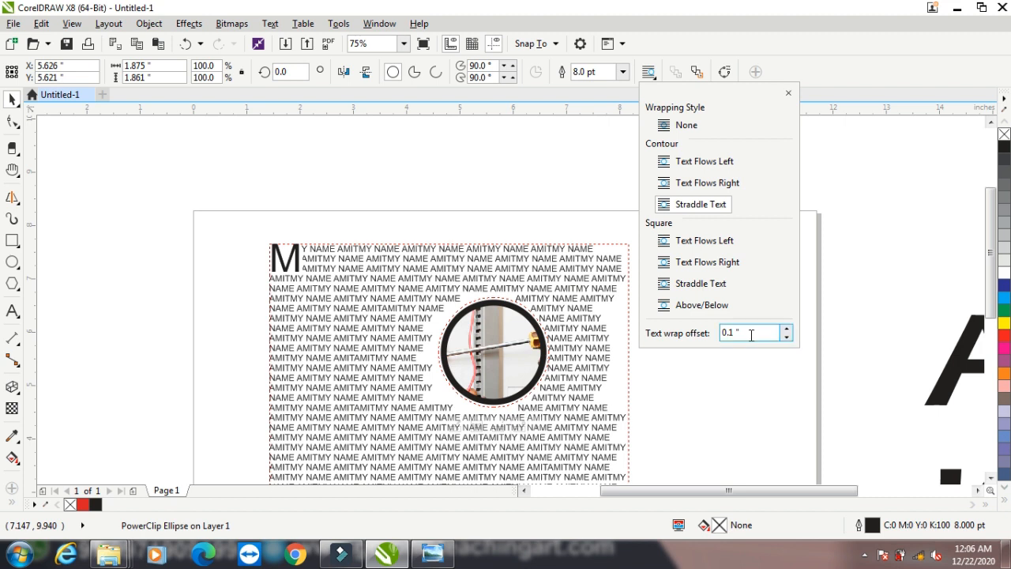
Set the circle's text wrap offset to 0.03" and switch its wrapping style to square Straddle Text.
click(787, 329)
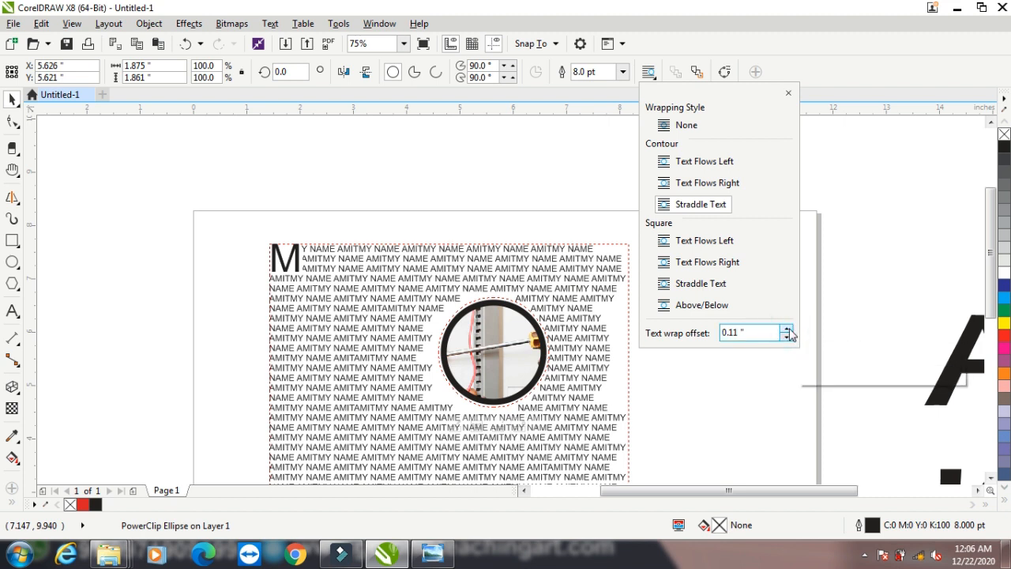
click(787, 329)
click(787, 337)
click(787, 337)
click(787, 337)
click(787, 336)
click(786, 336)
click(787, 336)
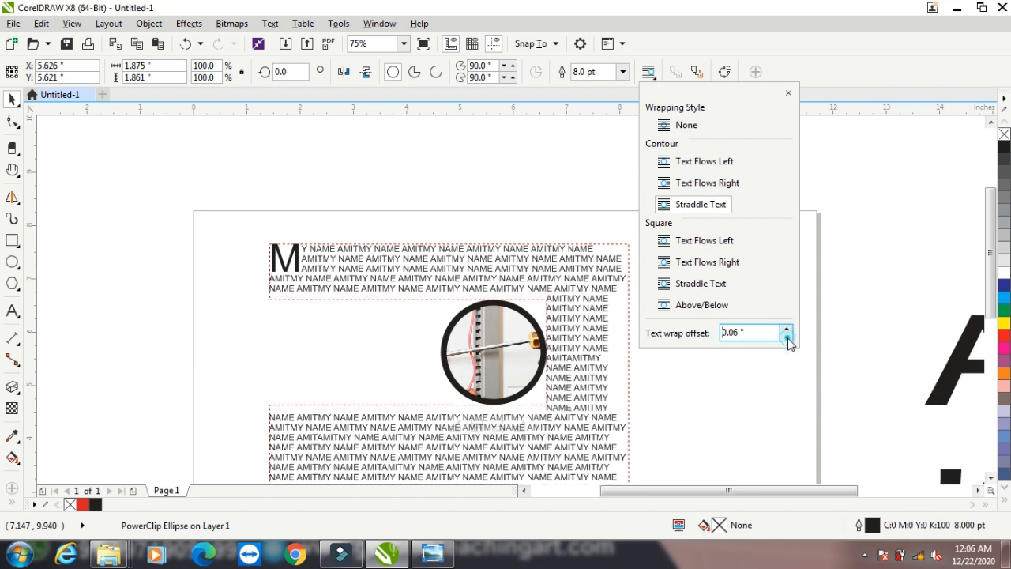
click(787, 336)
click(787, 336)
click(787, 337)
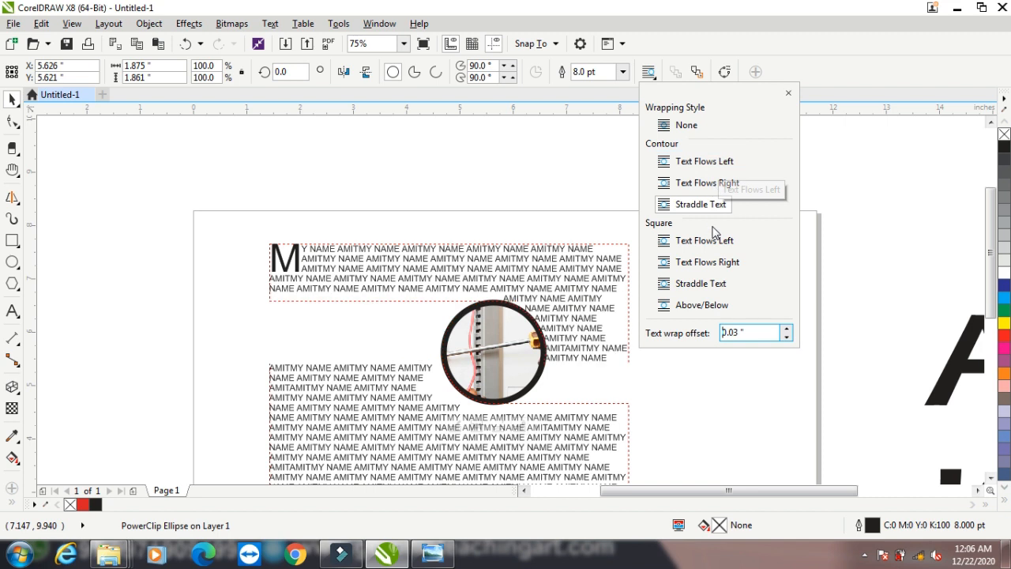
click(711, 283)
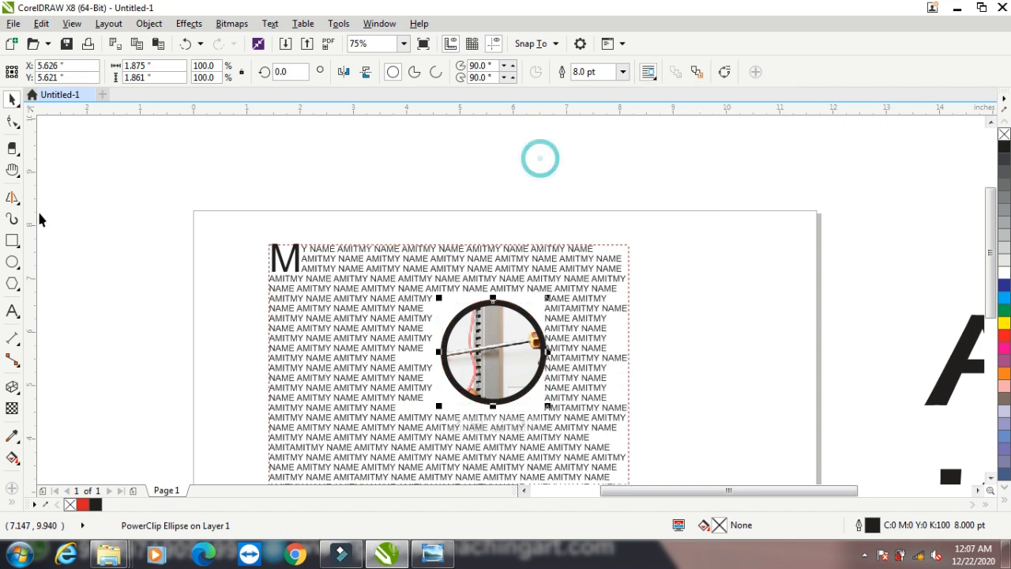
Delete the paragraph text together with the picture circle.
scroll(422, 216, down, 1)
scroll(440, 282, up, 1)
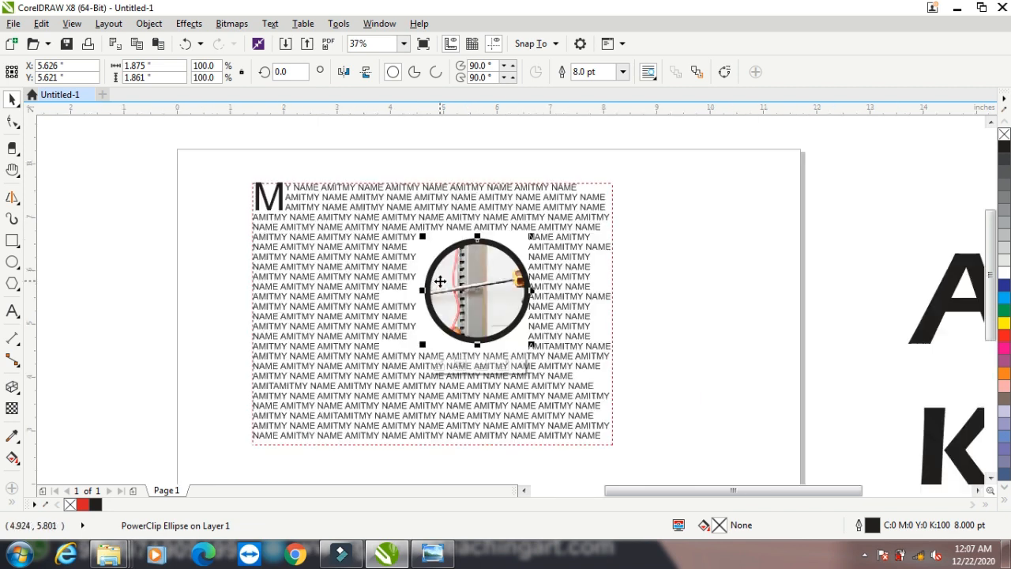
drag(211, 154, 628, 445)
key(Delete)
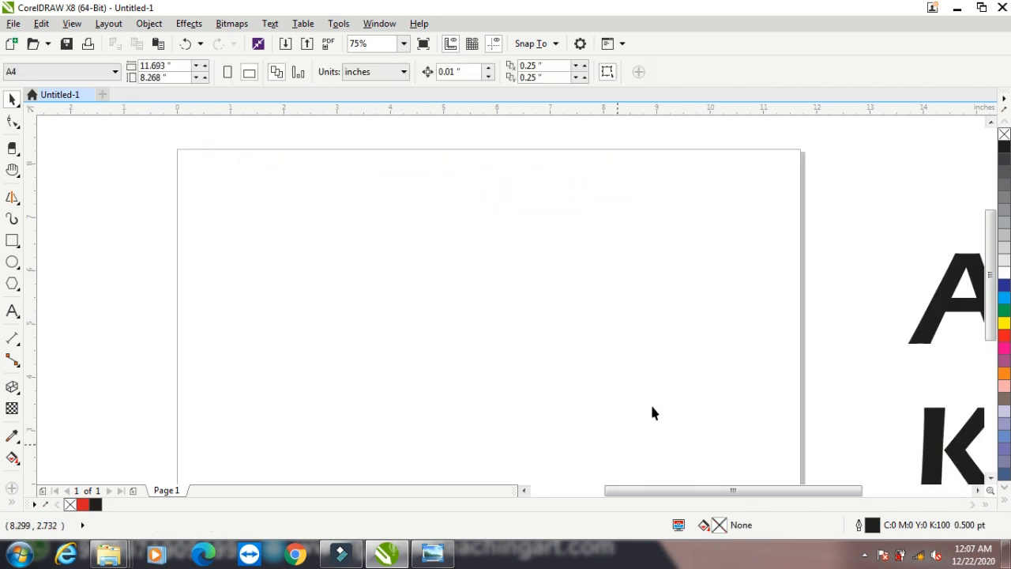
Move the artistic text onto the page, replace the K on its second line with a first name, and add another name on a third line.
drag(939, 304, 293, 256)
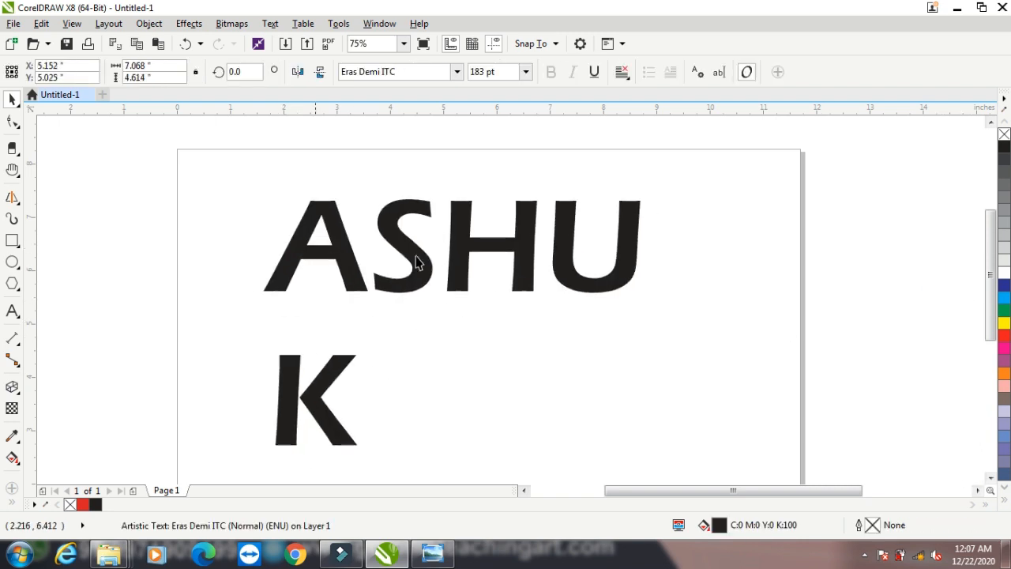
click(12, 310)
click(340, 431)
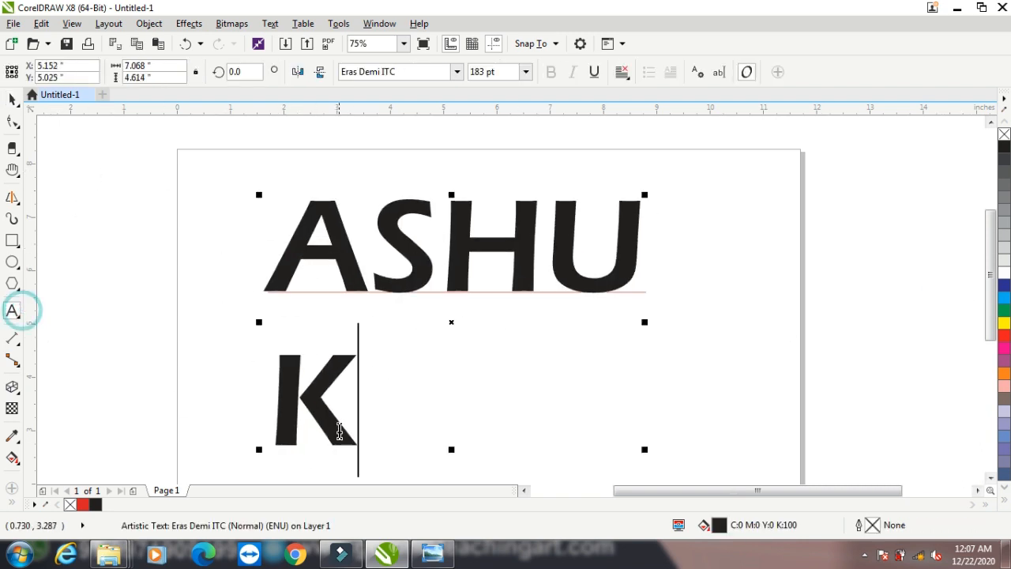
key(BackSpace)
key(BackSpace)
key(Return)
text(A)
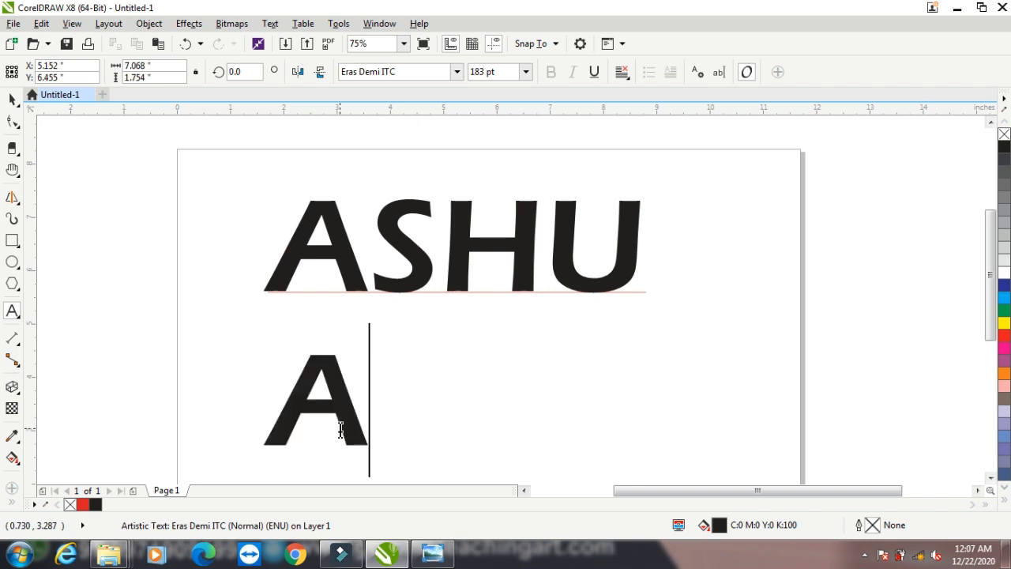
text(NIL)
key(Return)
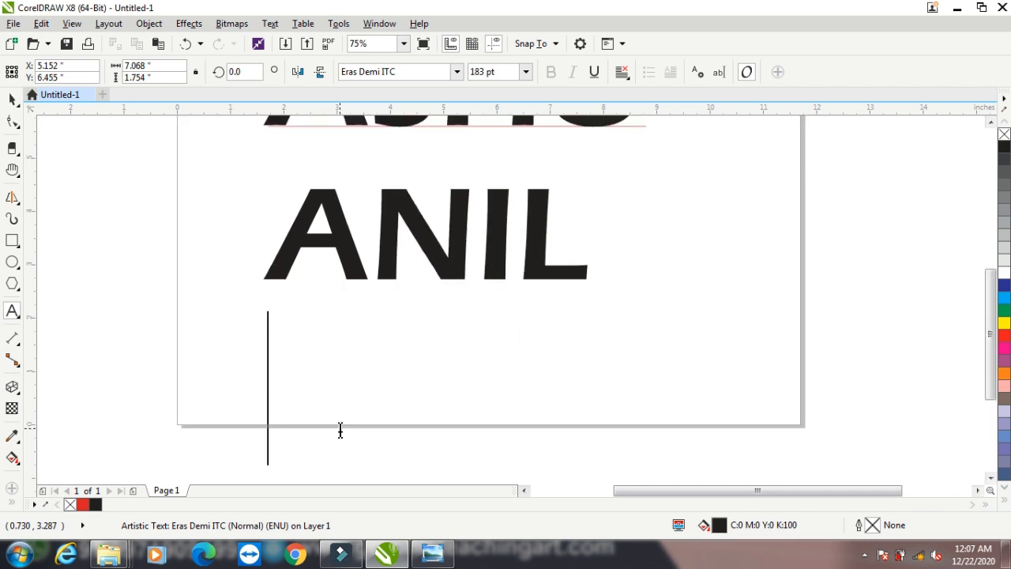
text(SUN)
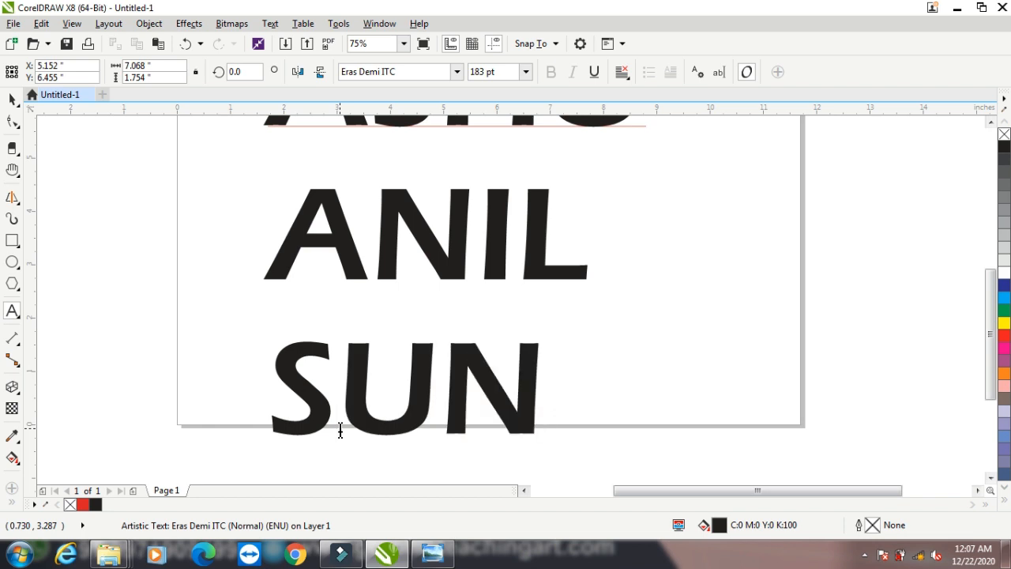
text(IL)
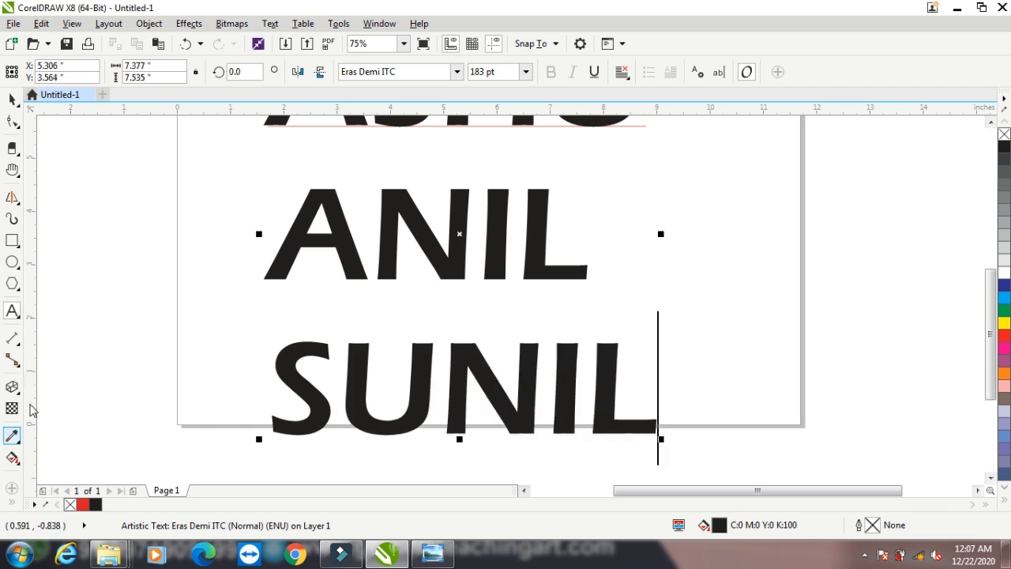
Scale the three-line text down to about 133 pt and place a copy to the right of the page.
click(12, 98)
scroll(389, 295, down, 2)
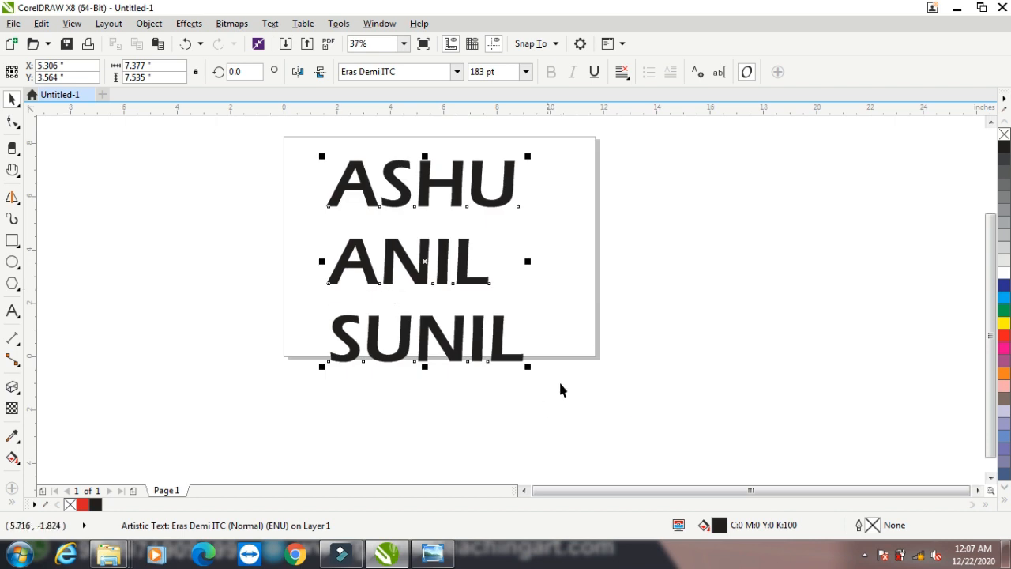
drag(527, 367, 470, 307)
drag(399, 233, 830, 270)
right_click(829, 270)
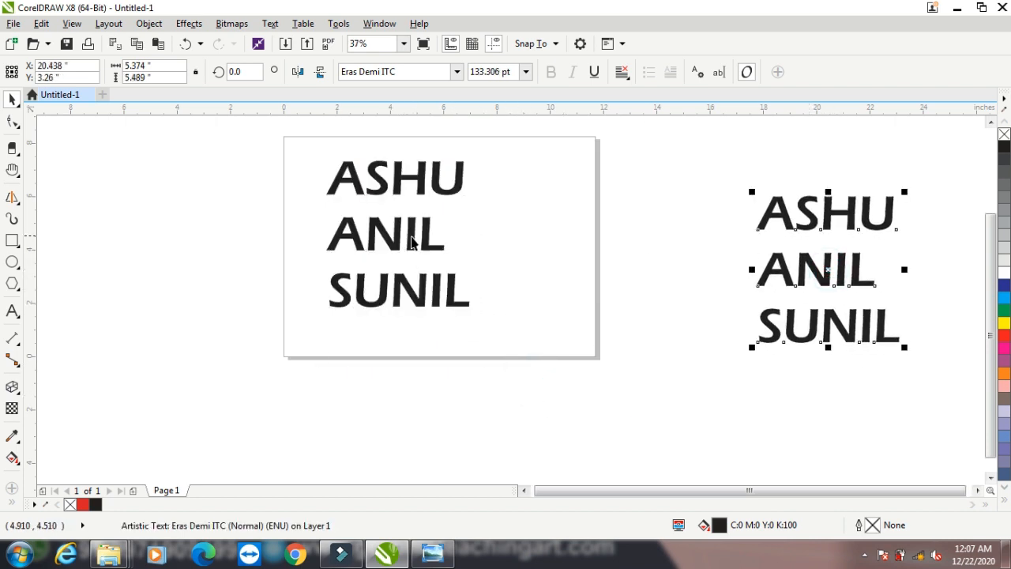
Break the text on the page apart into separate lines and combine the three lines into one text object.
click(411, 235)
key(ctrl+k)
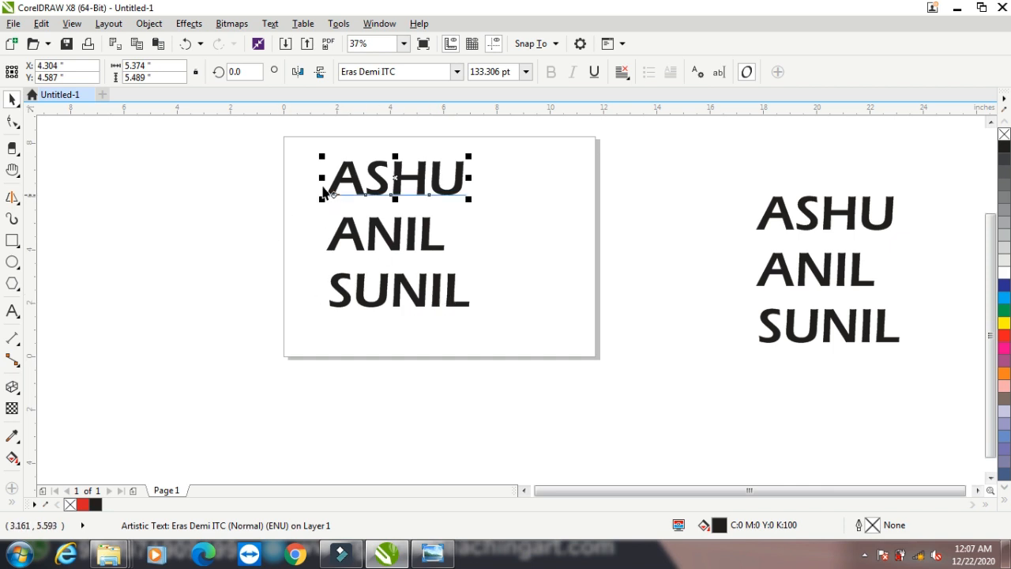
drag(293, 145, 535, 359)
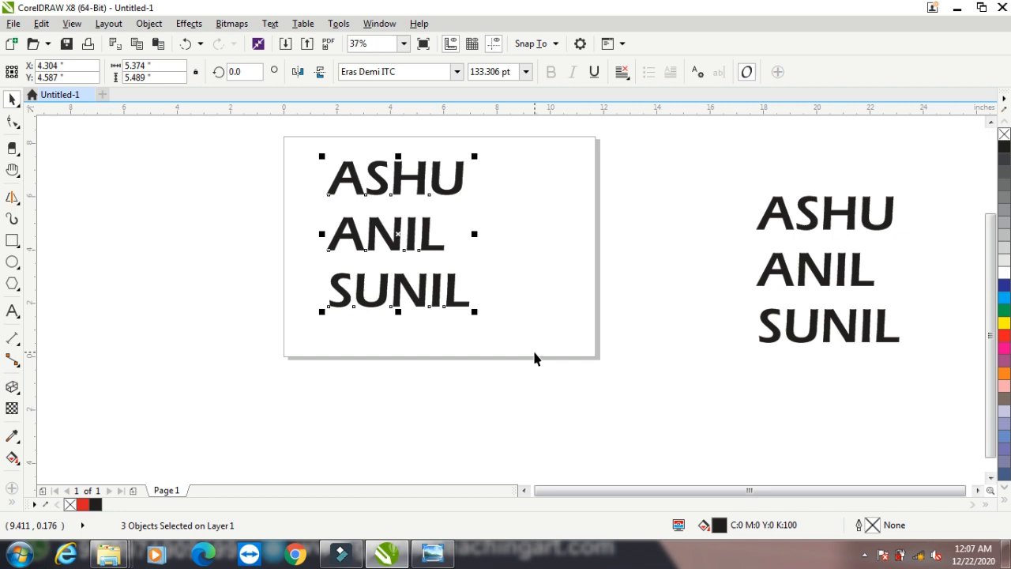
key(ctrl+l)
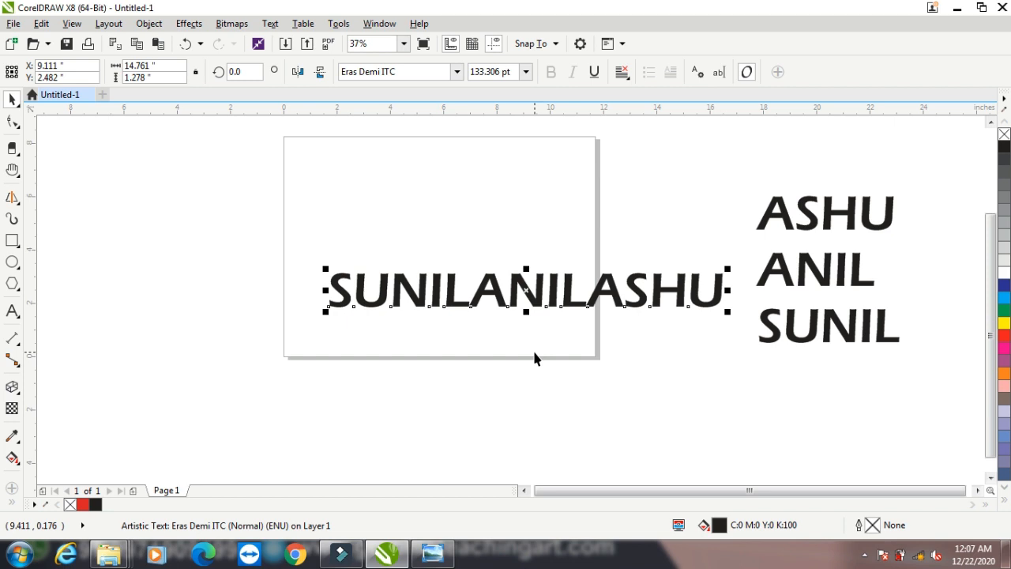
Insert line breaks in the combined text so that each of the three names stands on its own line.
double_click(422, 302)
click(467, 292)
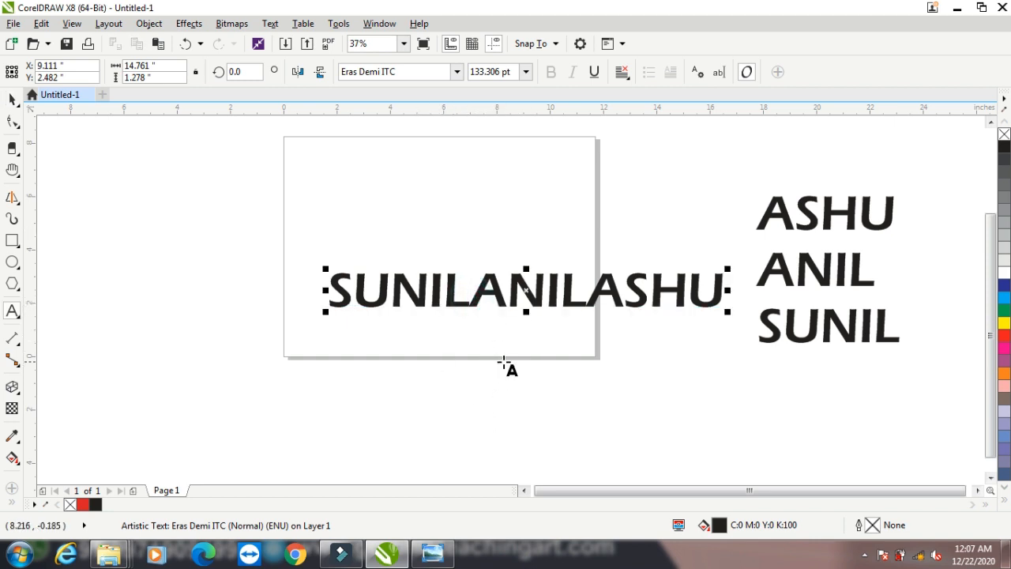
key(Return)
click(450, 347)
key(Return)
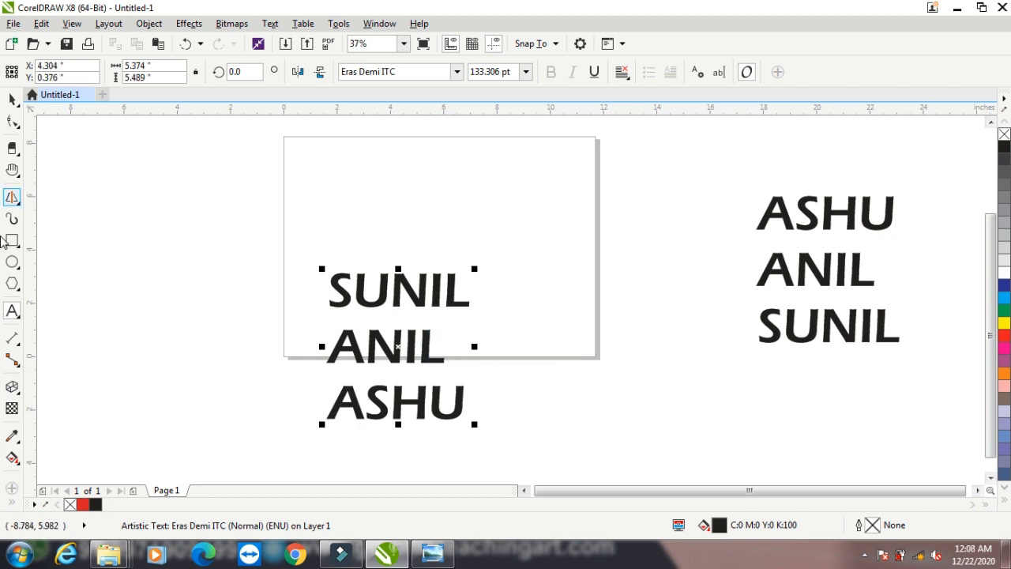
Move the three-line text block to the middle of the page and place a copy to the left of the page.
click(12, 99)
drag(399, 353, 419, 242)
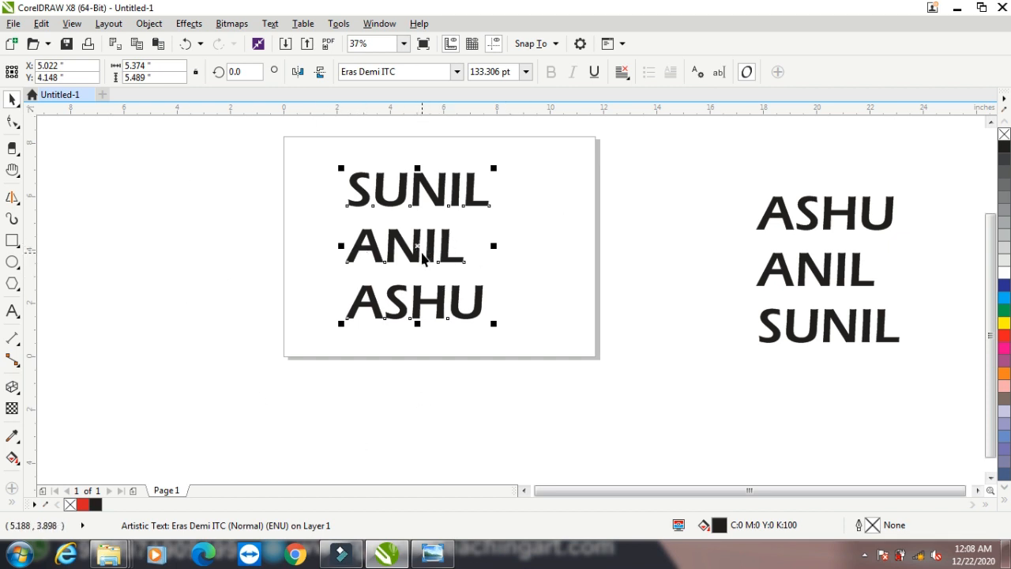
drag(419, 244, 197, 239)
Give the text on the page an 8 pt outline and colour both its fill and outline cyan.
click(403, 197)
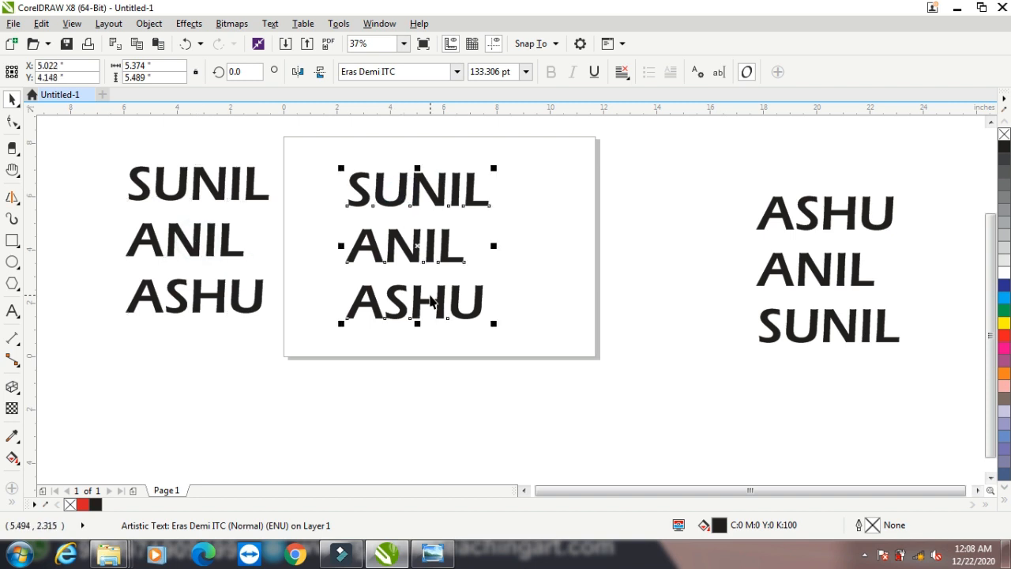
key(F12)
click(409, 179)
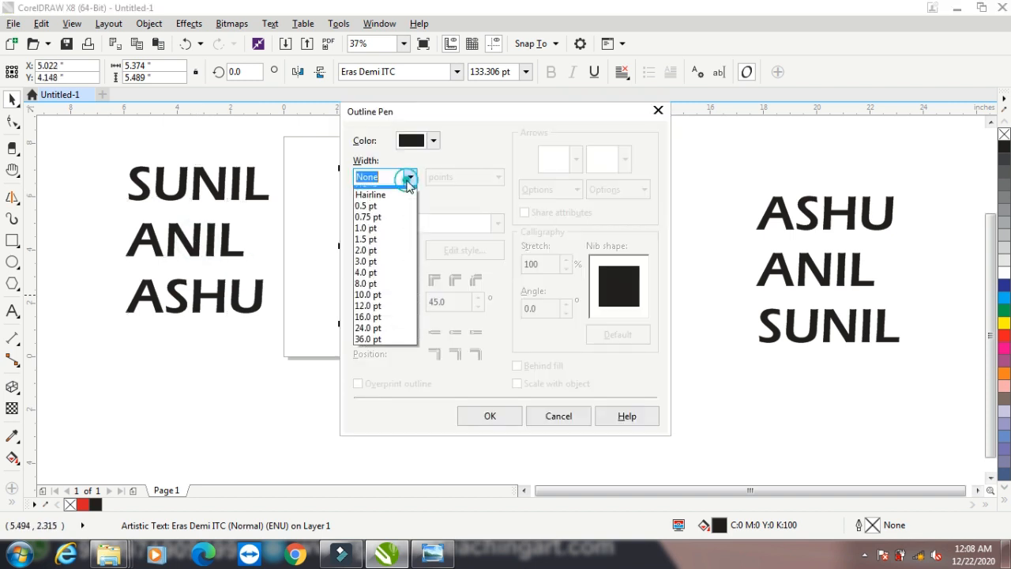
click(376, 289)
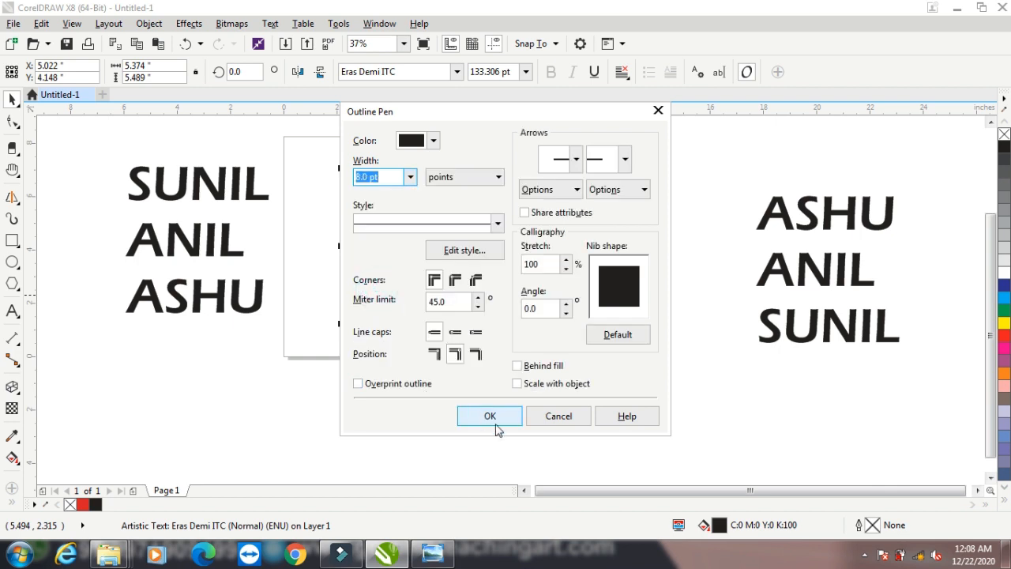
click(495, 420)
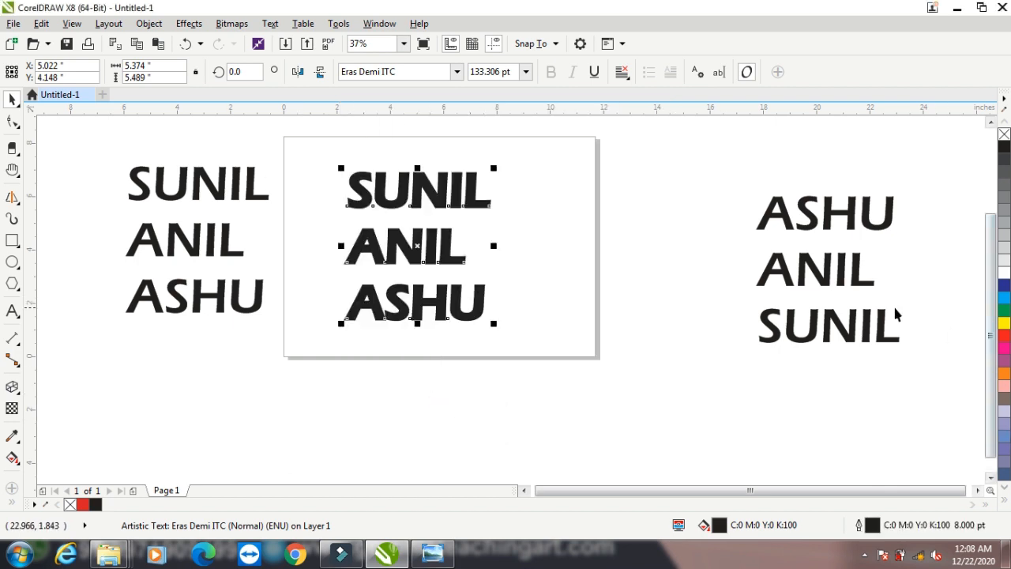
right_click(1004, 301)
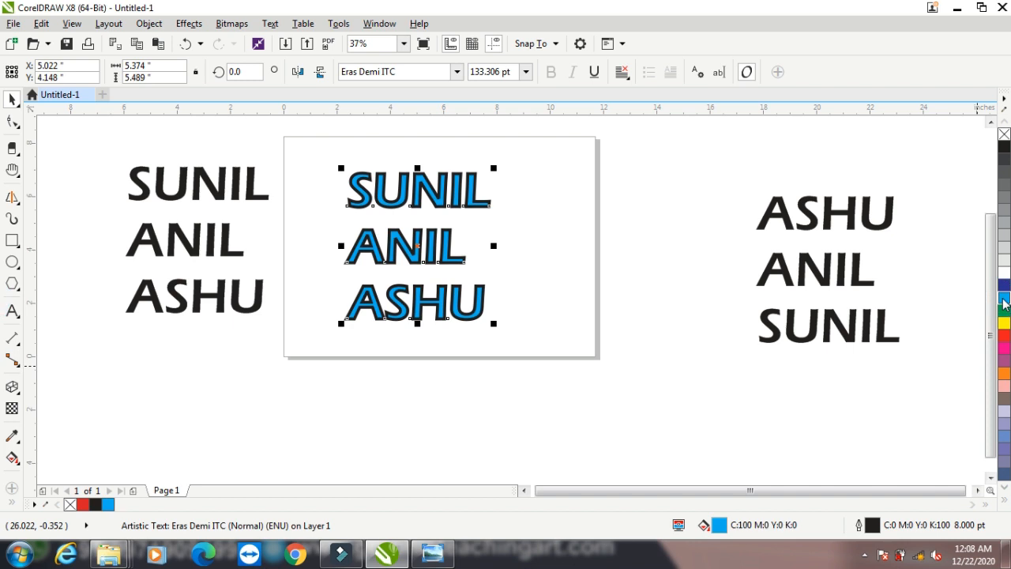
click(1005, 300)
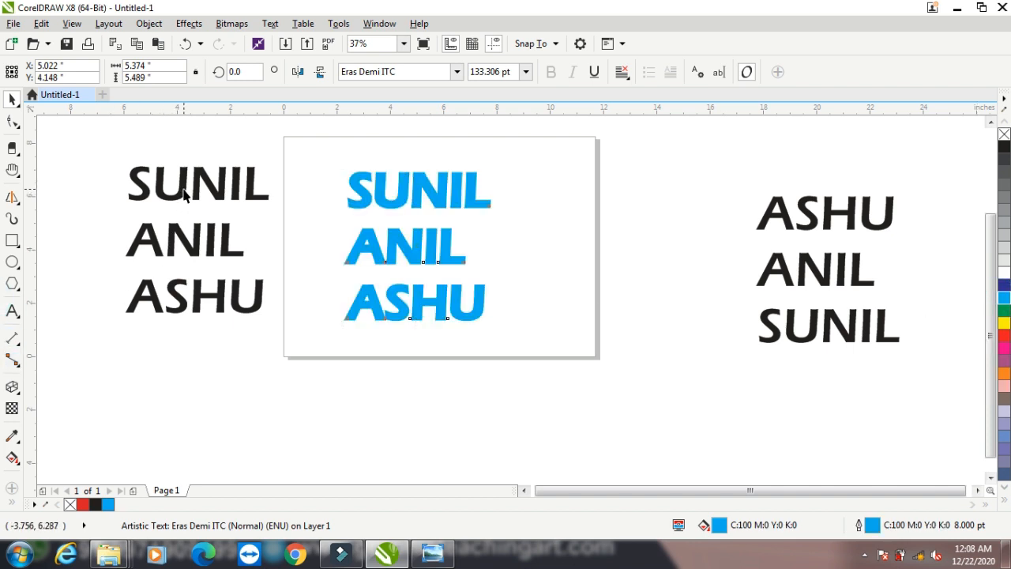
Align the black text copy left of the page centrally on the cyan text, both horizontally and vertically.
click(166, 241)
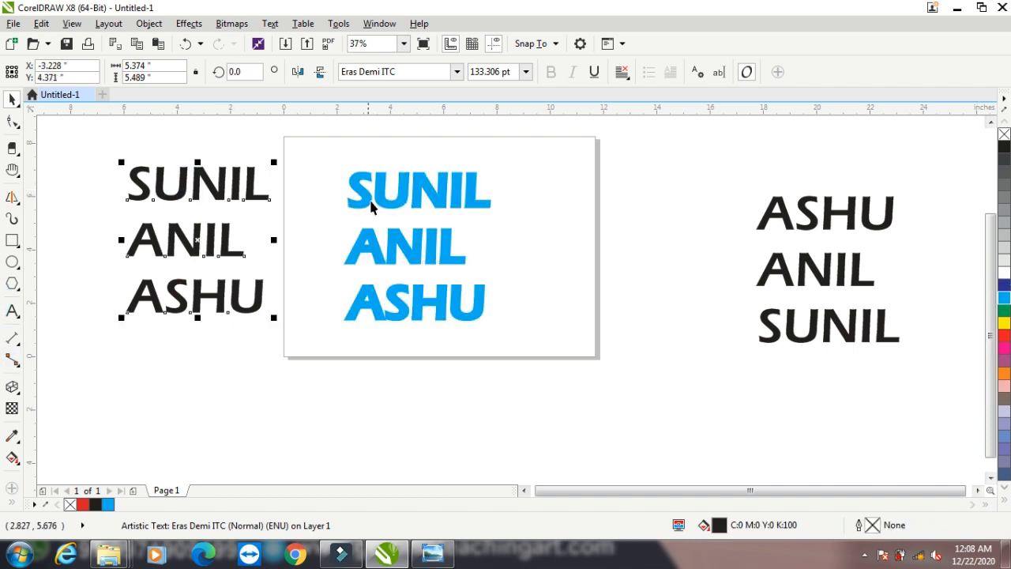
shift+click(411, 188)
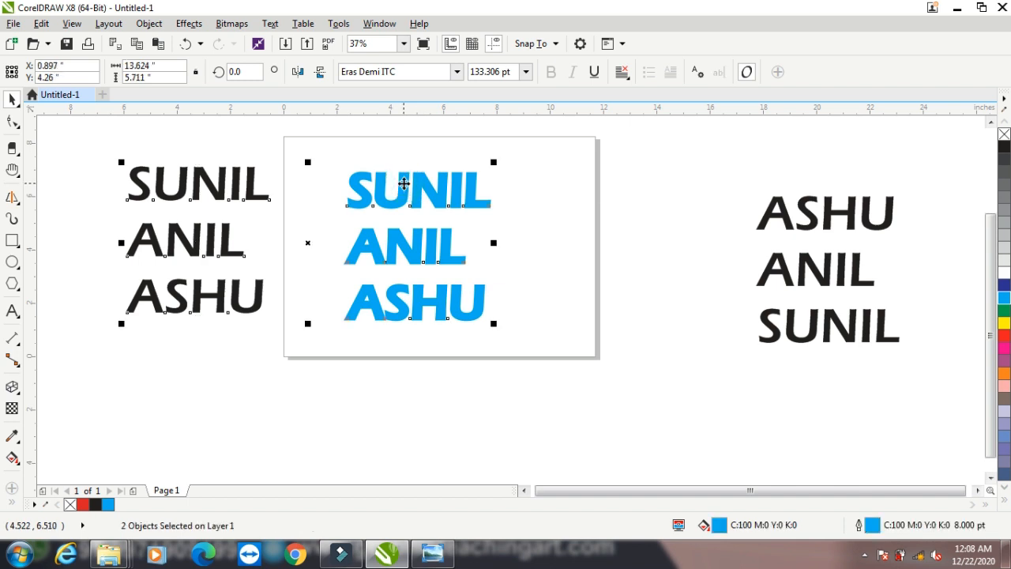
key(c)
key(e)
click(567, 175)
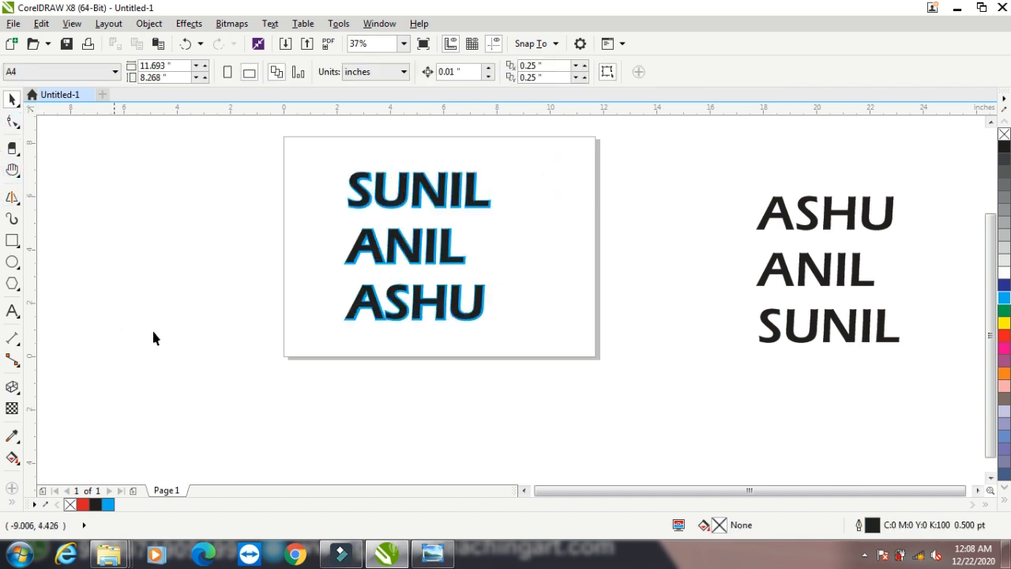
Move the black text off the cyan text and place a copy of the cyan text slightly below the original.
key(F2)
drag(334, 163, 533, 237)
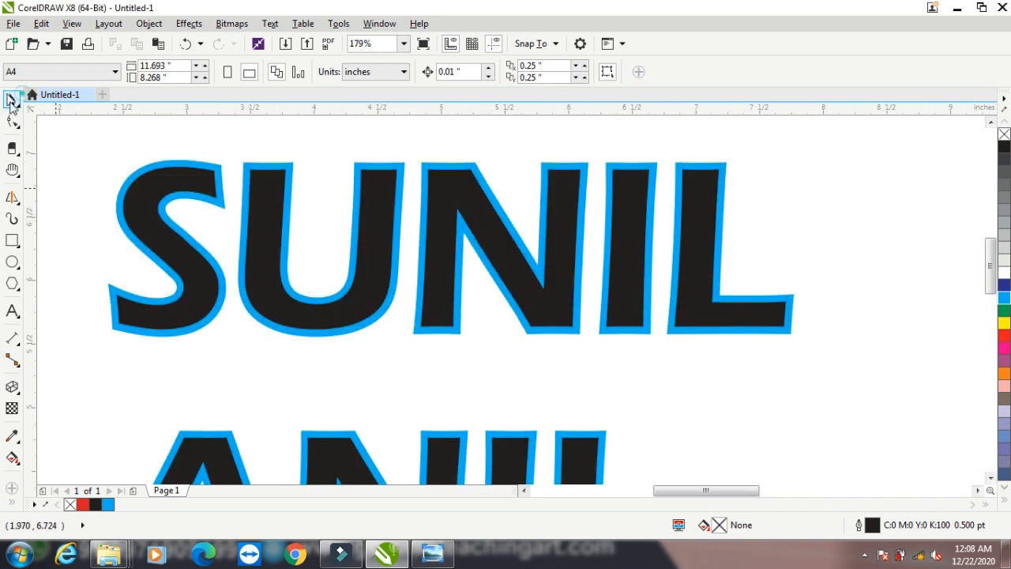
click(154, 226)
drag(154, 226, 528, 289)
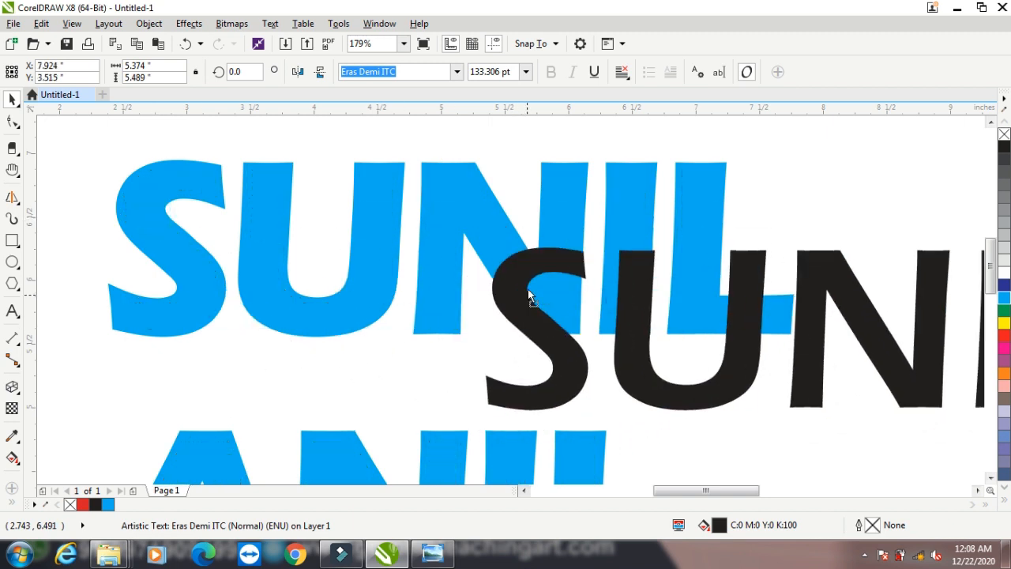
drag(256, 245, 267, 339)
right_click(266, 339)
Set the original cyan text's outline width to 10 pt.
click(256, 195)
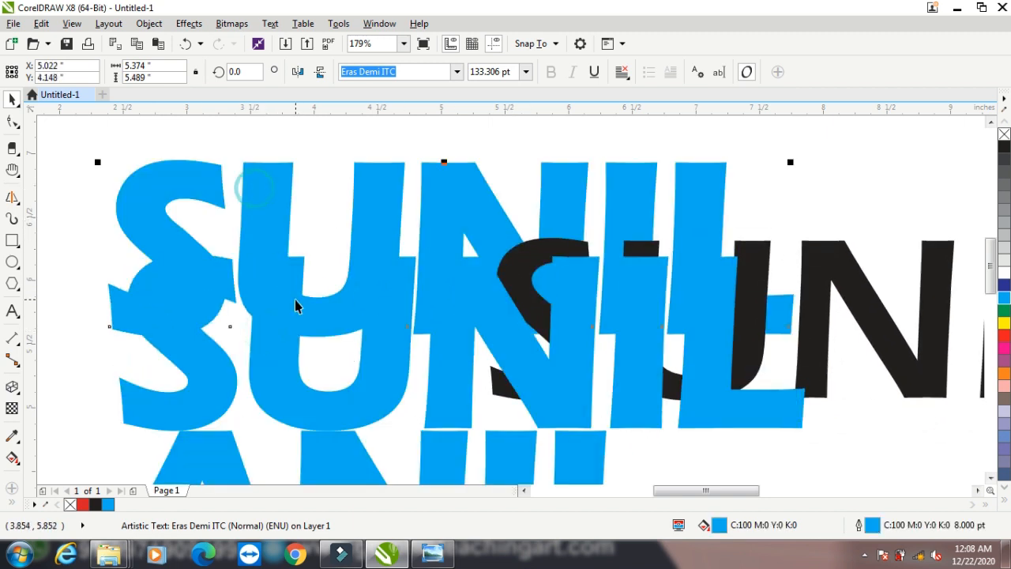
key(F12)
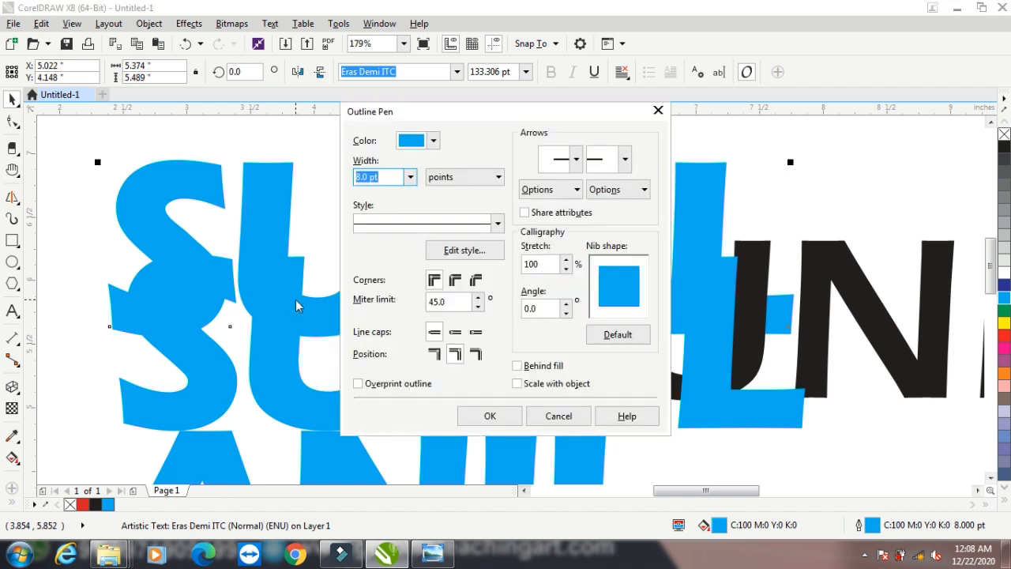
click(410, 178)
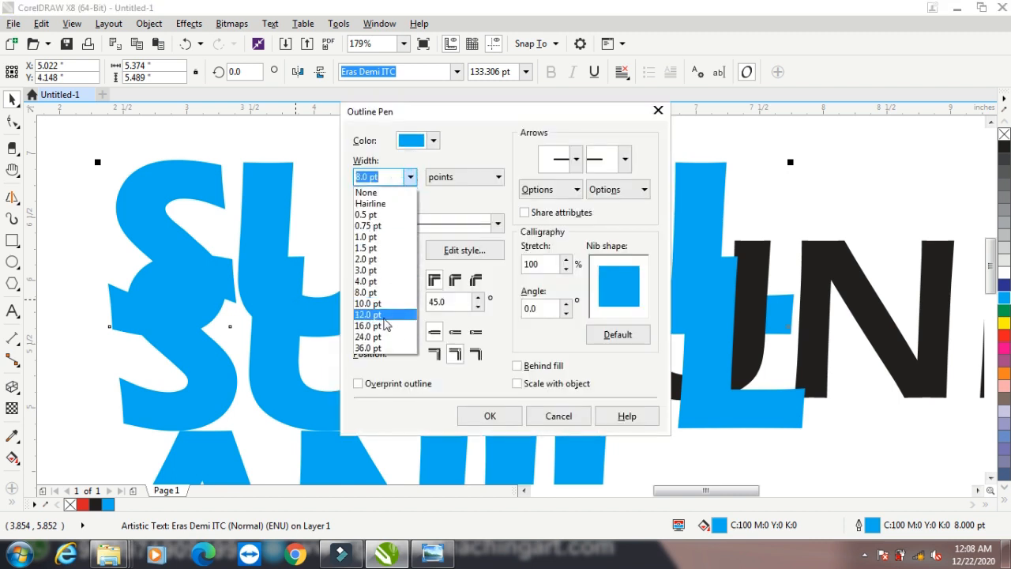
click(382, 308)
click(512, 417)
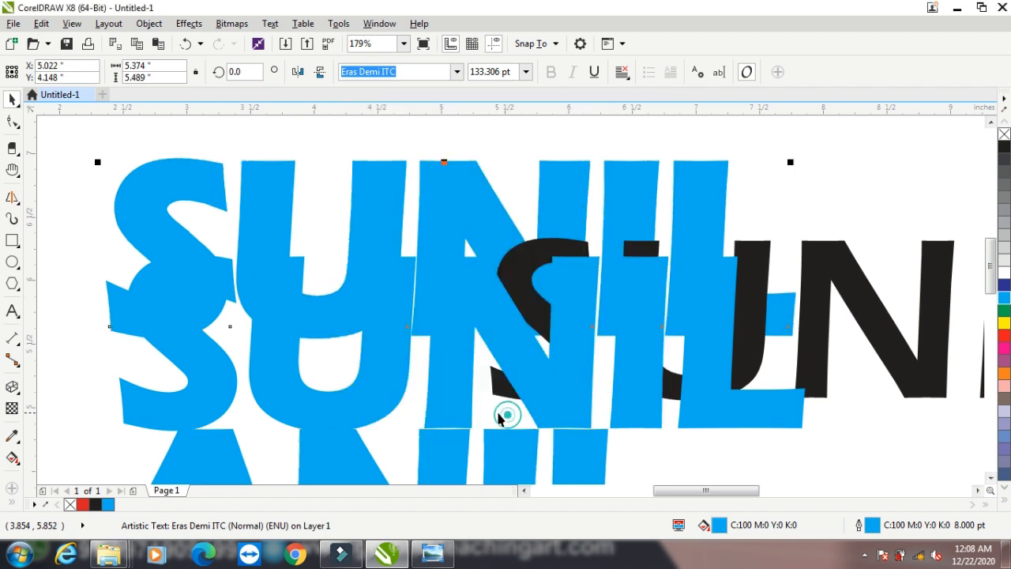
Colour the lower cyan copy's fill and outline yellow and centre it horizontally and vertically on the original cyan text.
click(569, 326)
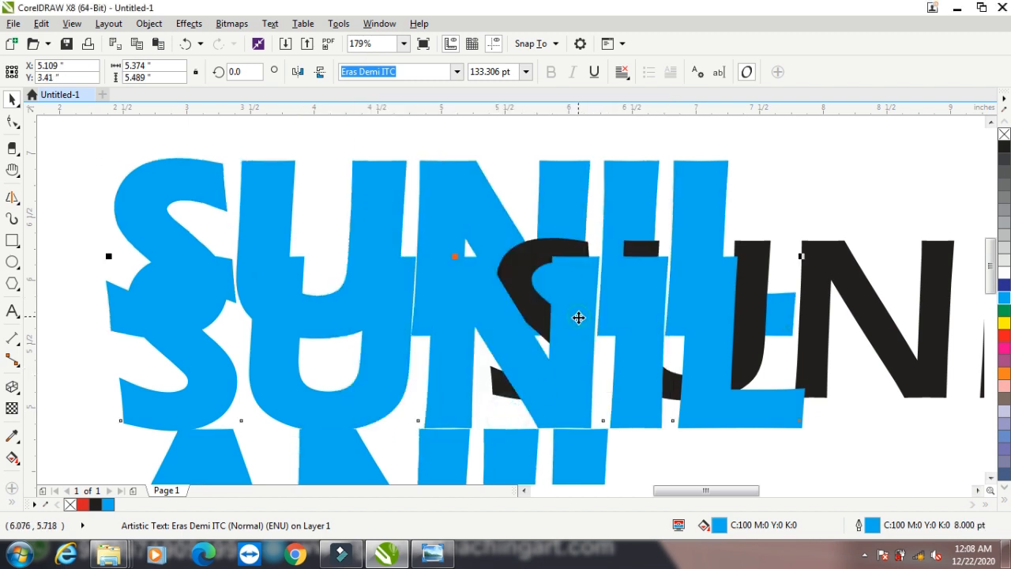
click(1004, 324)
right_click(1004, 325)
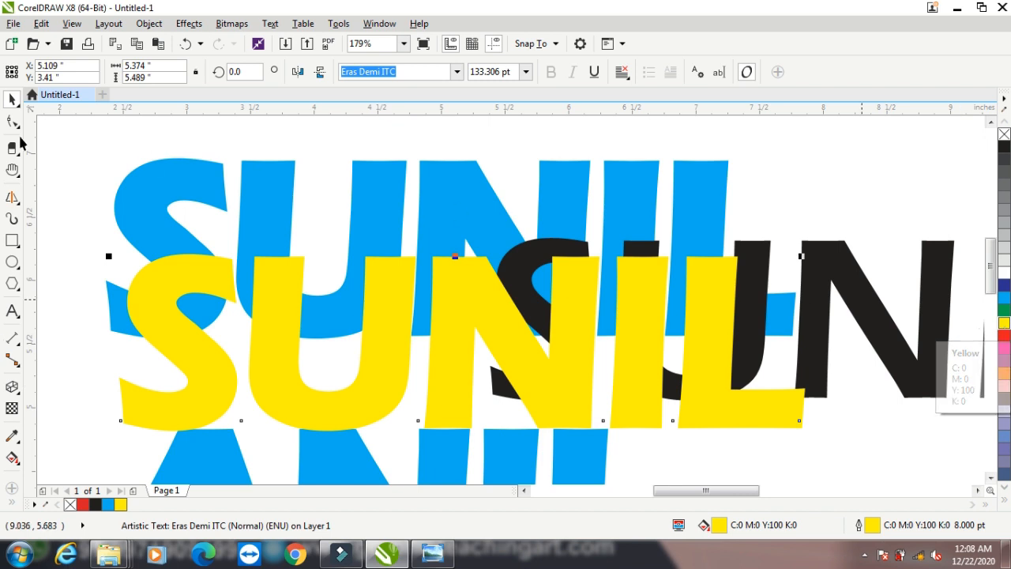
shift+click(181, 177)
key(c)
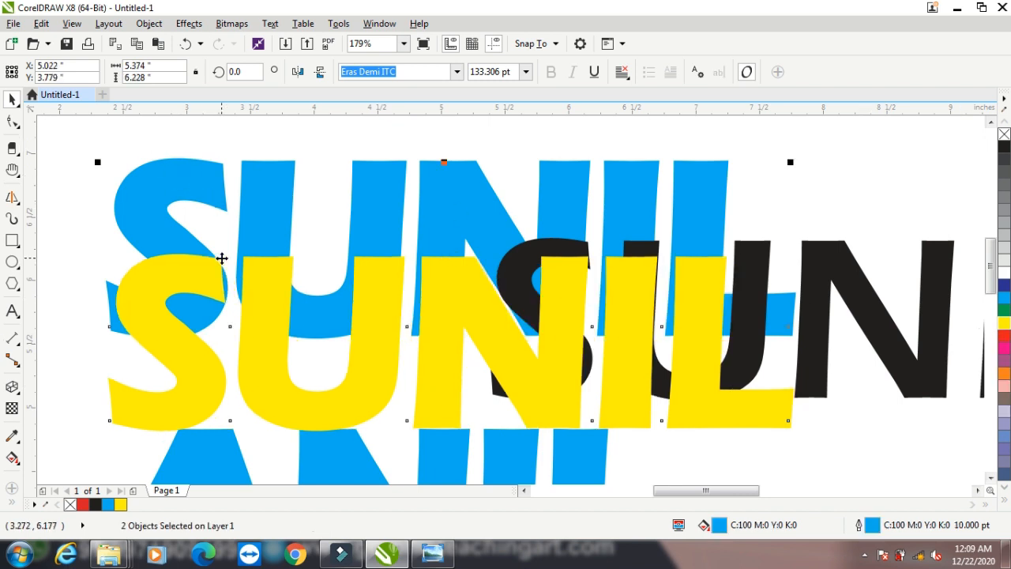
key(e)
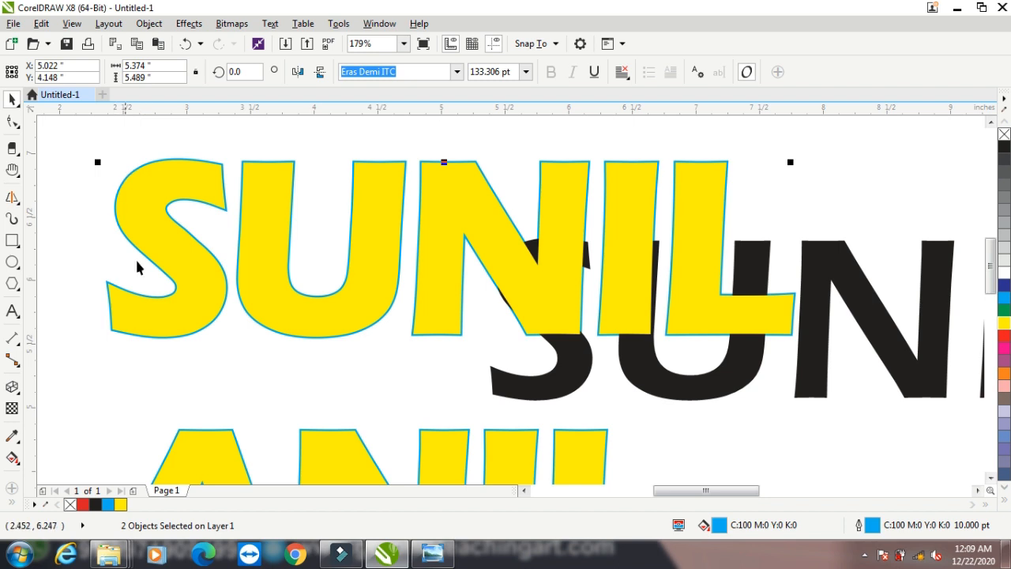
Move the yellow text off the cyan text and set the cyan text's outline width to 12 pt.
click(146, 147)
drag(161, 183, 181, 234)
click(167, 172)
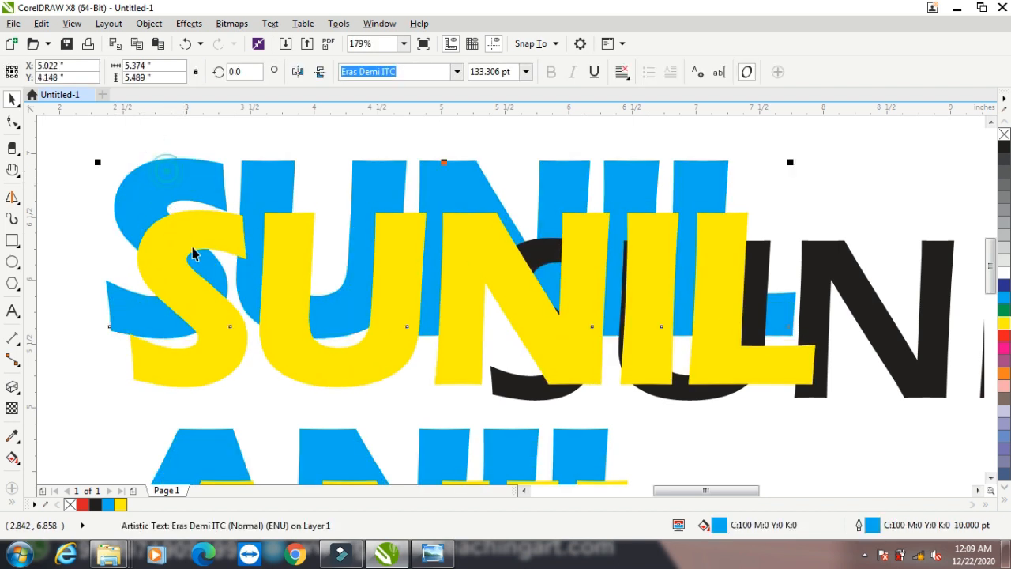
key(F12)
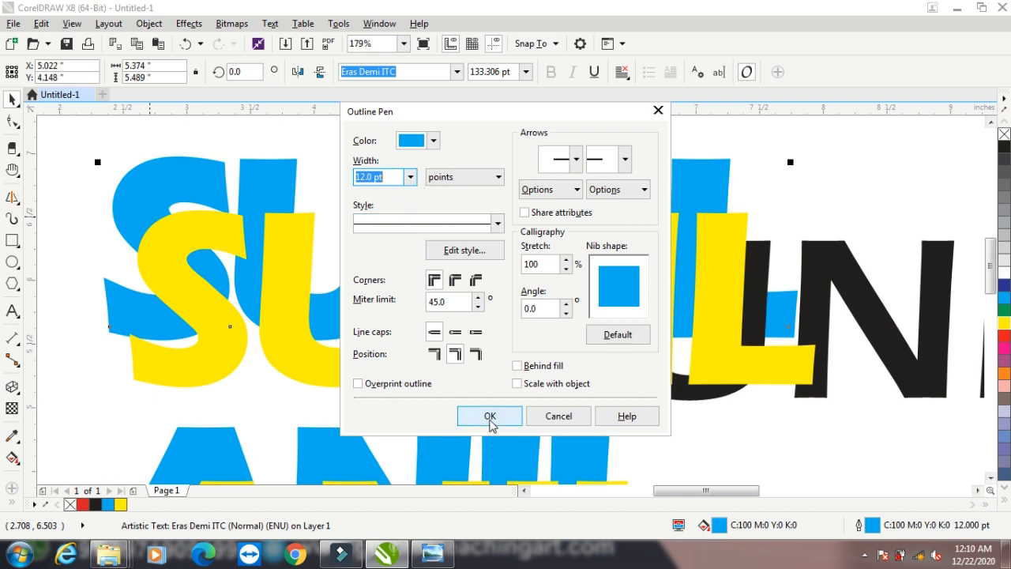
click(482, 177)
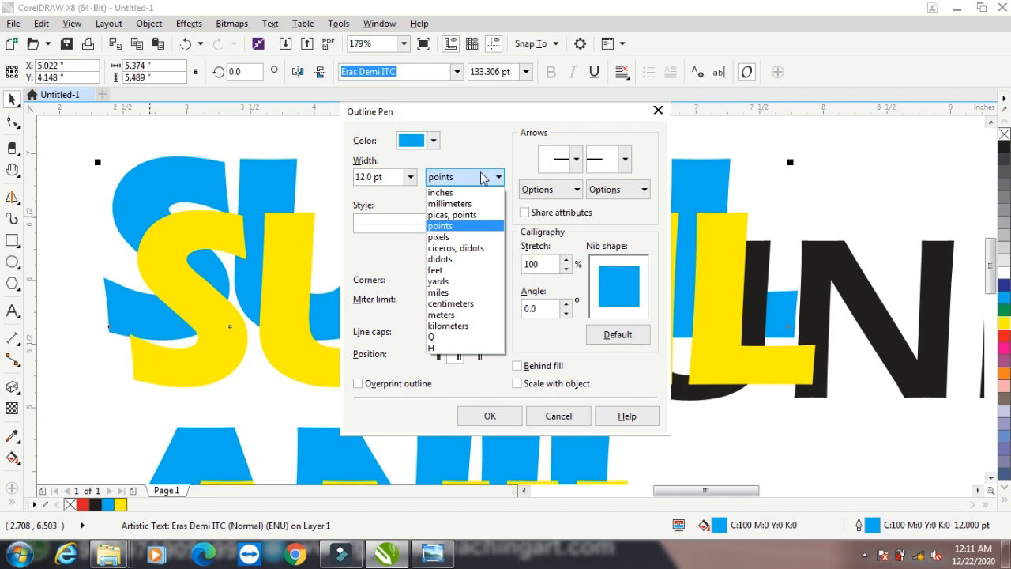
click(482, 177)
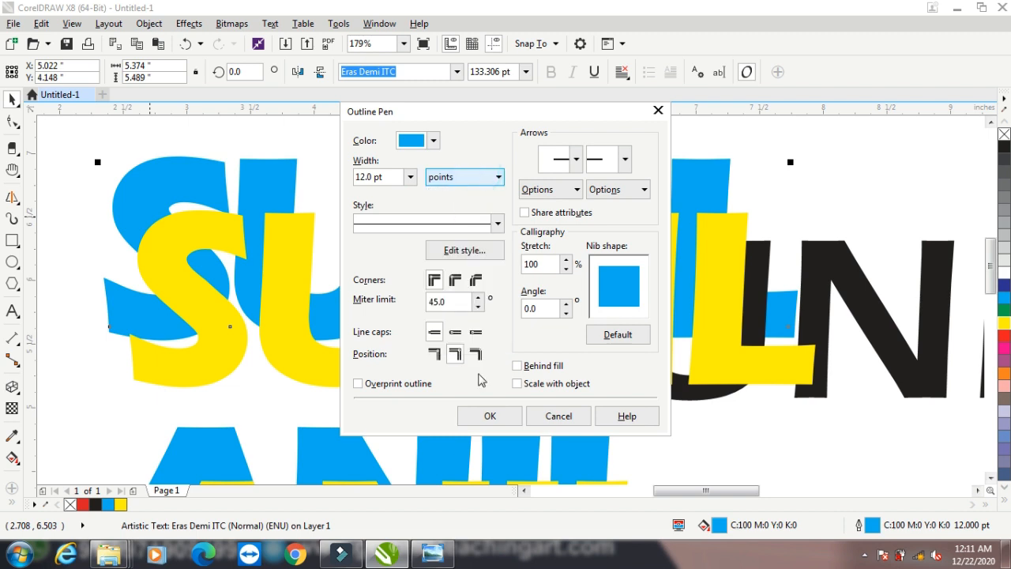
click(497, 416)
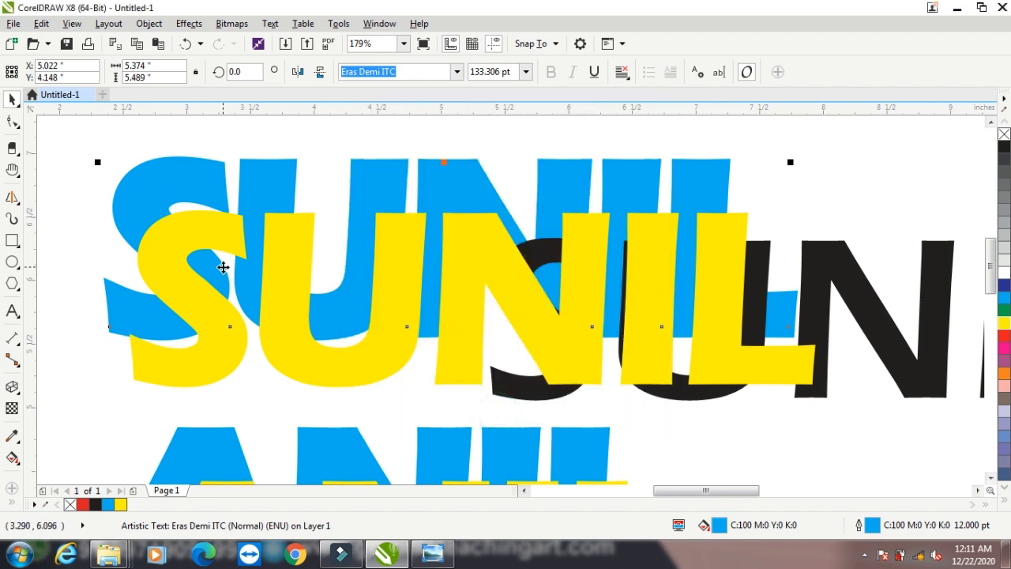
Centre the cyan text horizontally and vertically on the yellow text.
click(161, 135)
click(162, 171)
shift+click(177, 235)
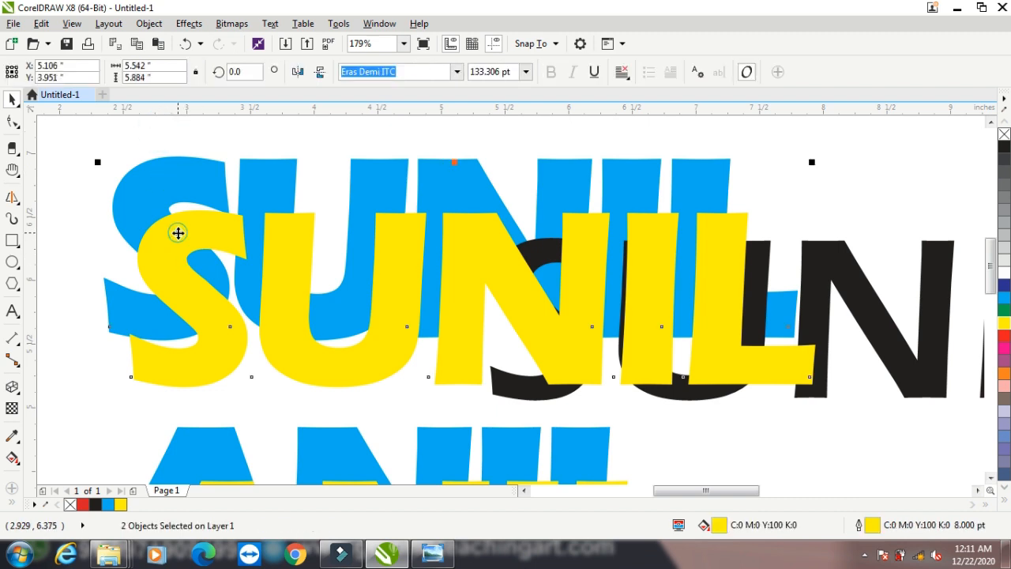
key(c)
key(e)
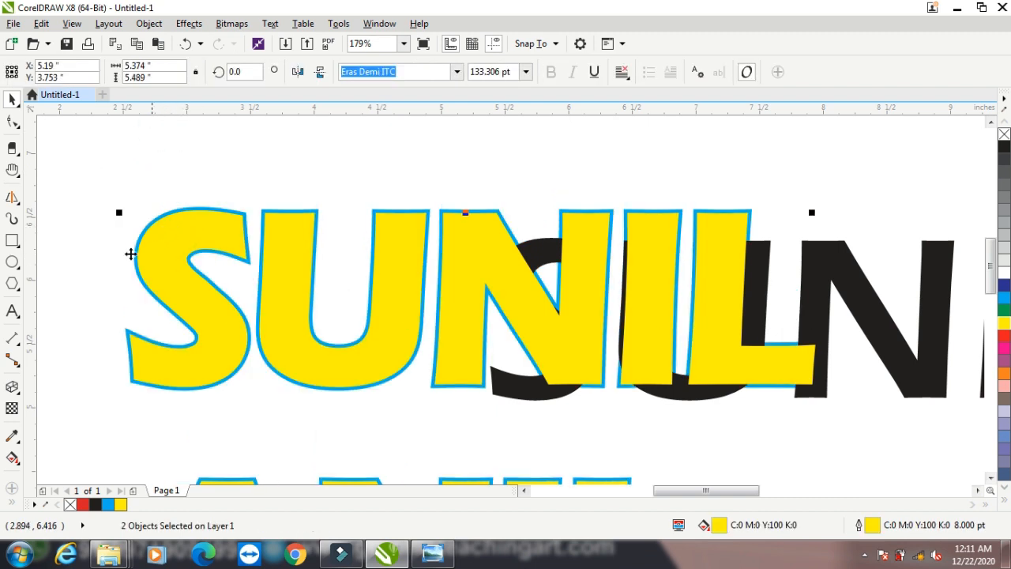
Bring the black text to the front of the page and centre it horizontally and vertically on the yellow text.
click(842, 269)
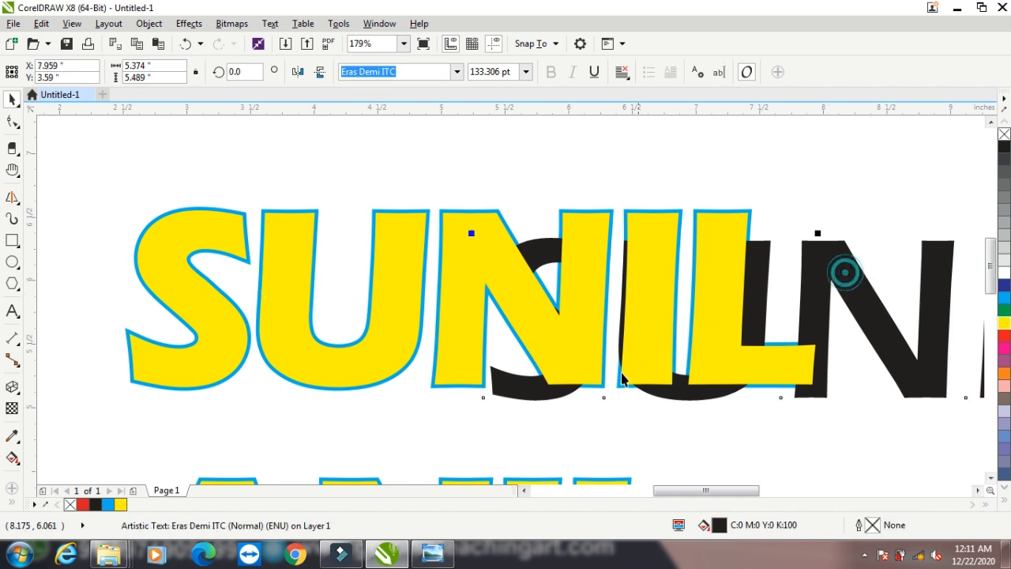
click(149, 24)
mouse_move(226, 214)
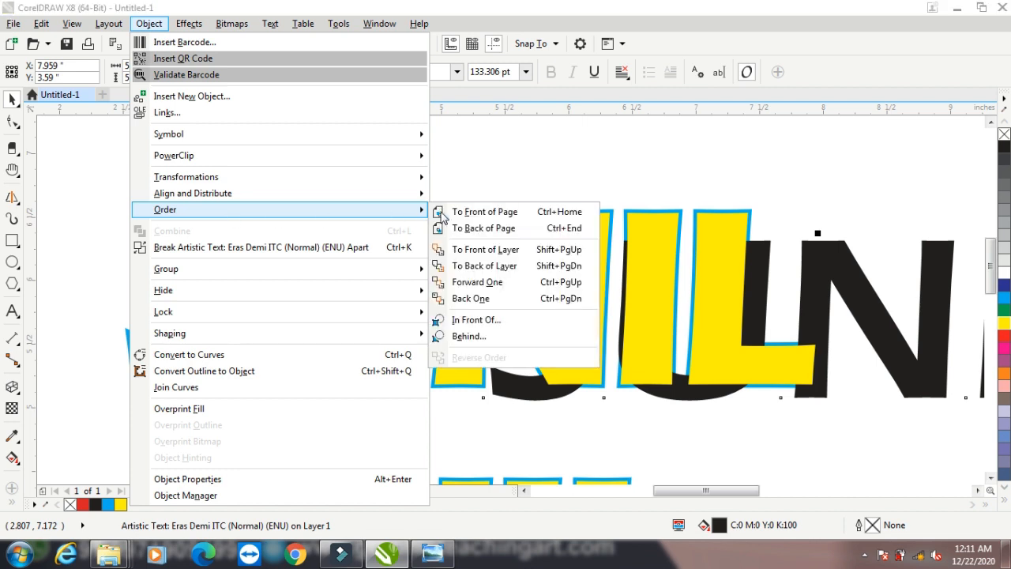
click(474, 207)
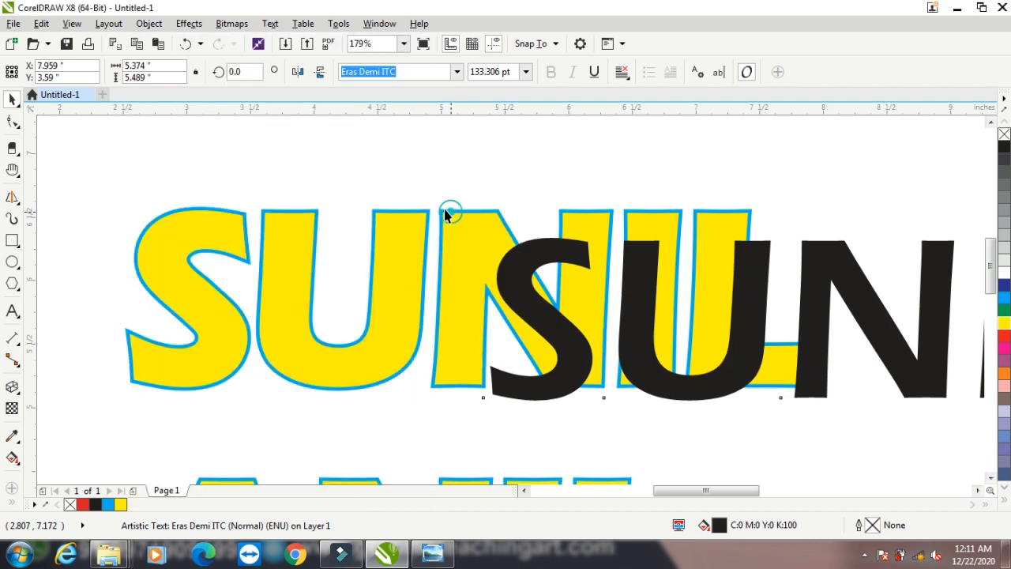
shift+click(198, 226)
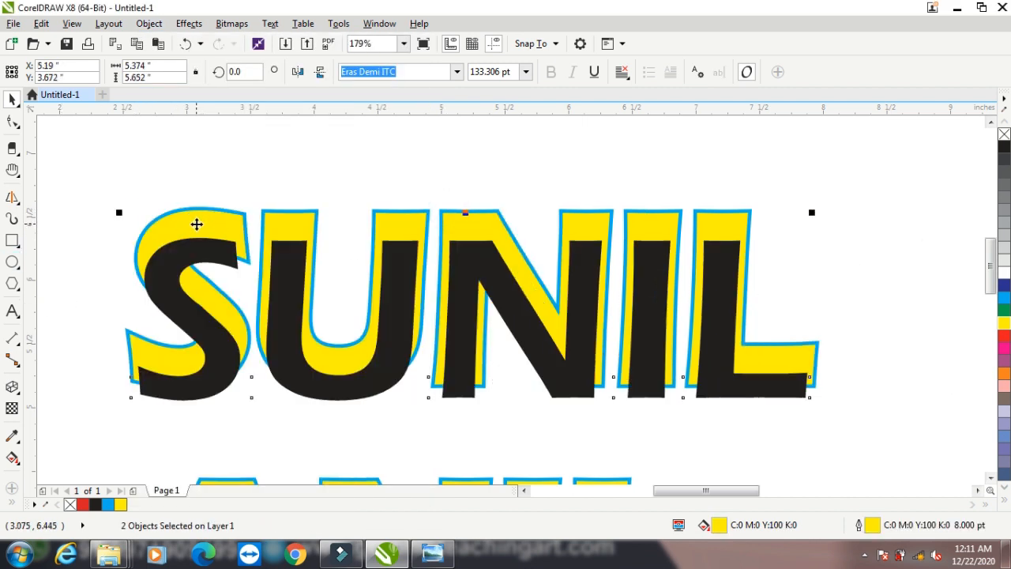
key(e)
key(c)
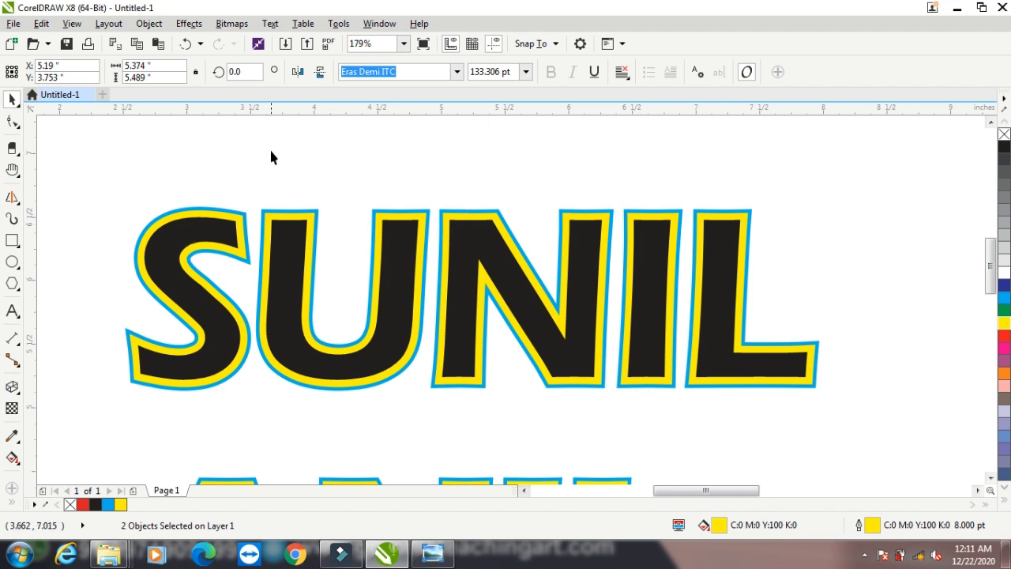
Fill the black front text with red.
click(271, 155)
click(190, 231)
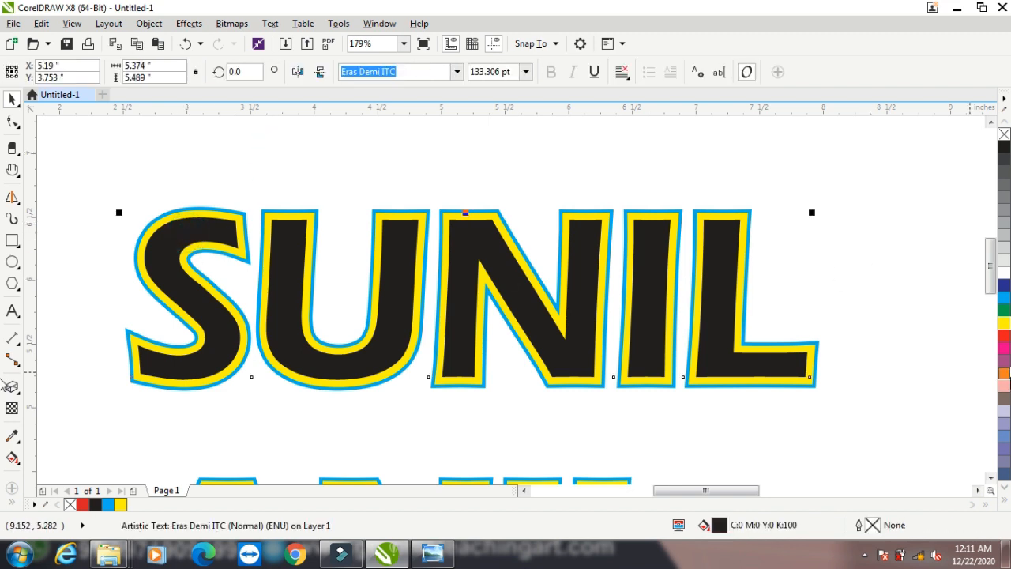
click(1004, 335)
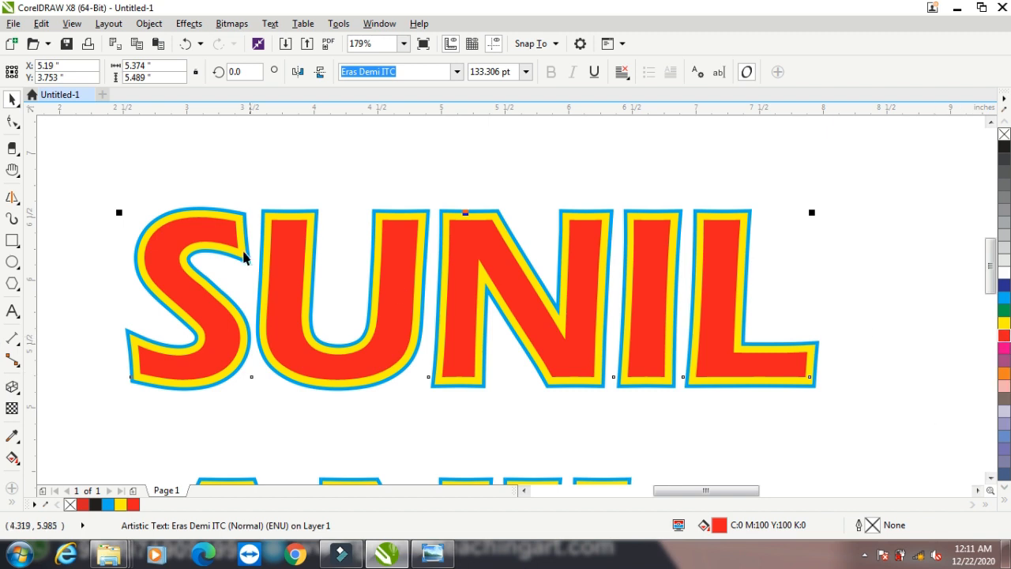
scroll(237, 245, down, 2)
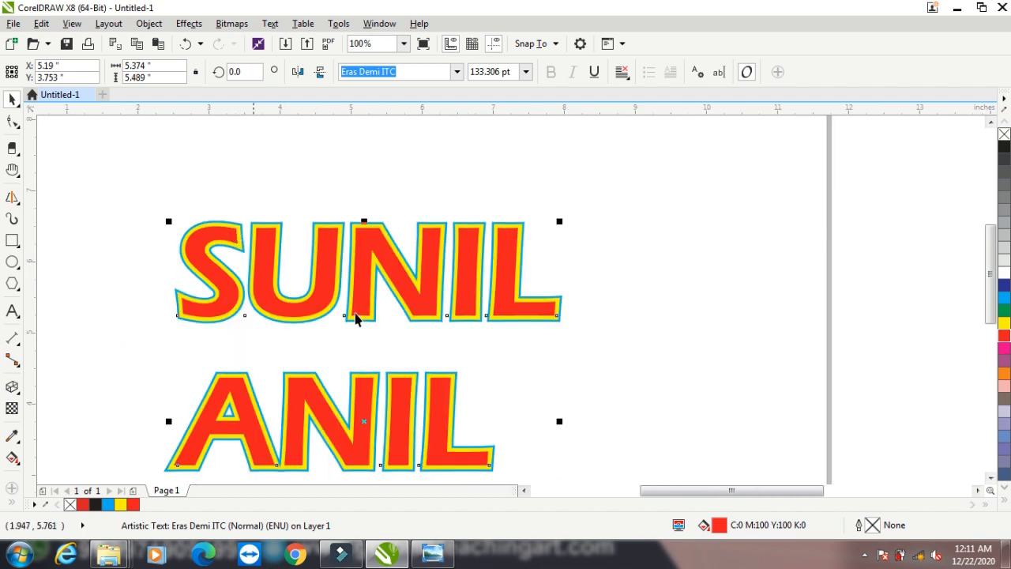
click(990, 478)
click(990, 478)
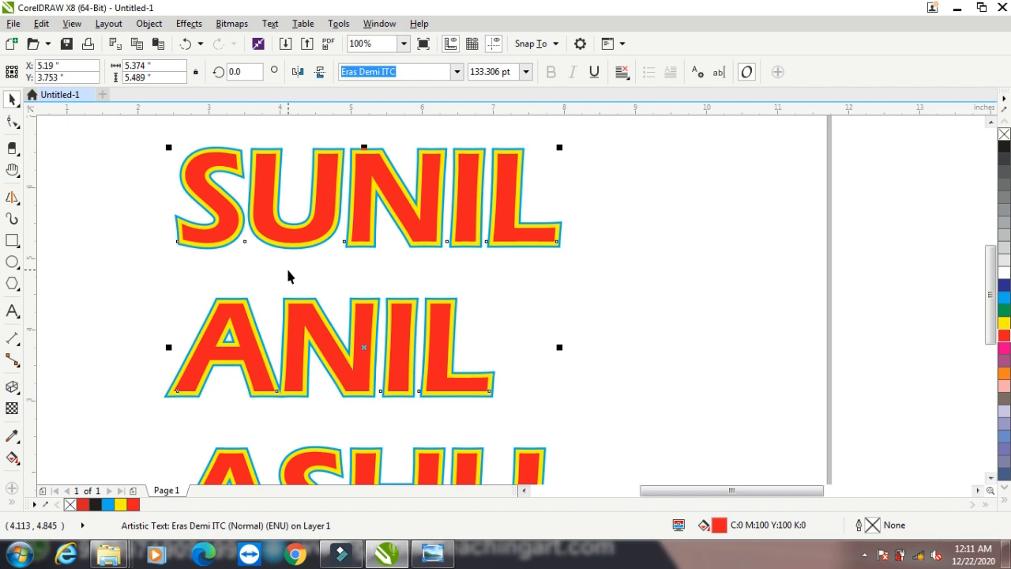
click(642, 289)
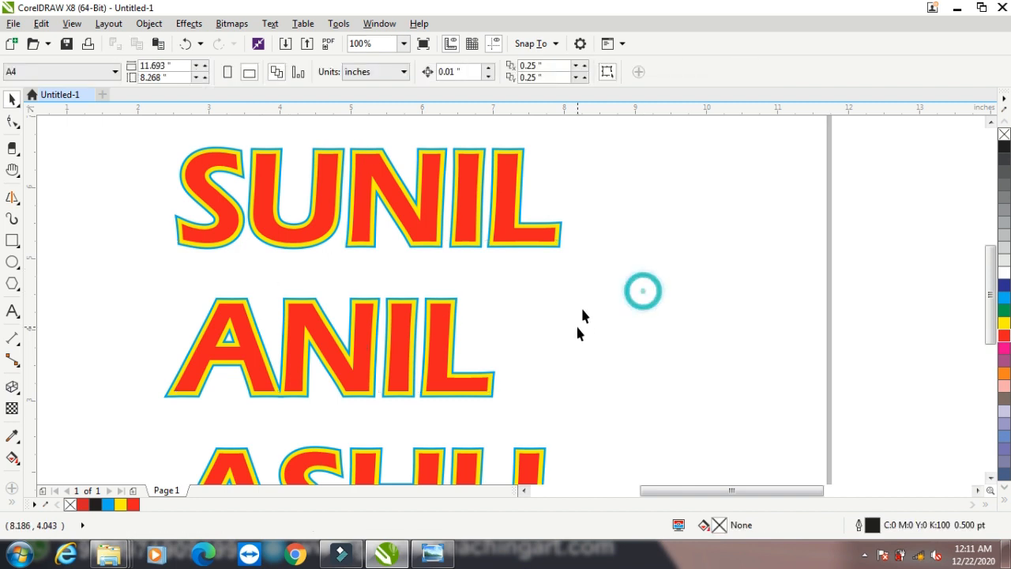
Give the red front text a linear fountain fill from red to dark red, rotated 11.4°.
click(503, 196)
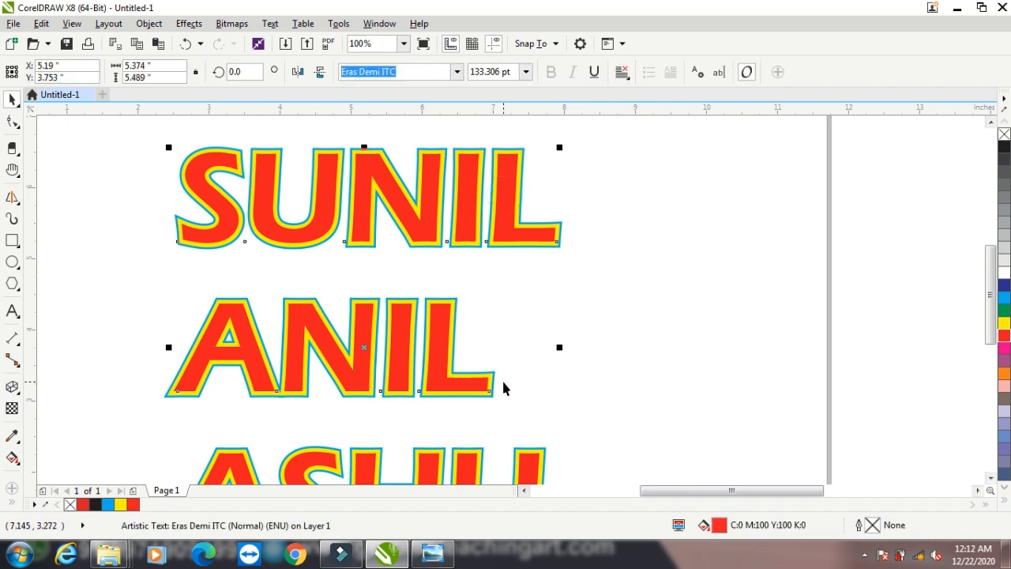
key(F11)
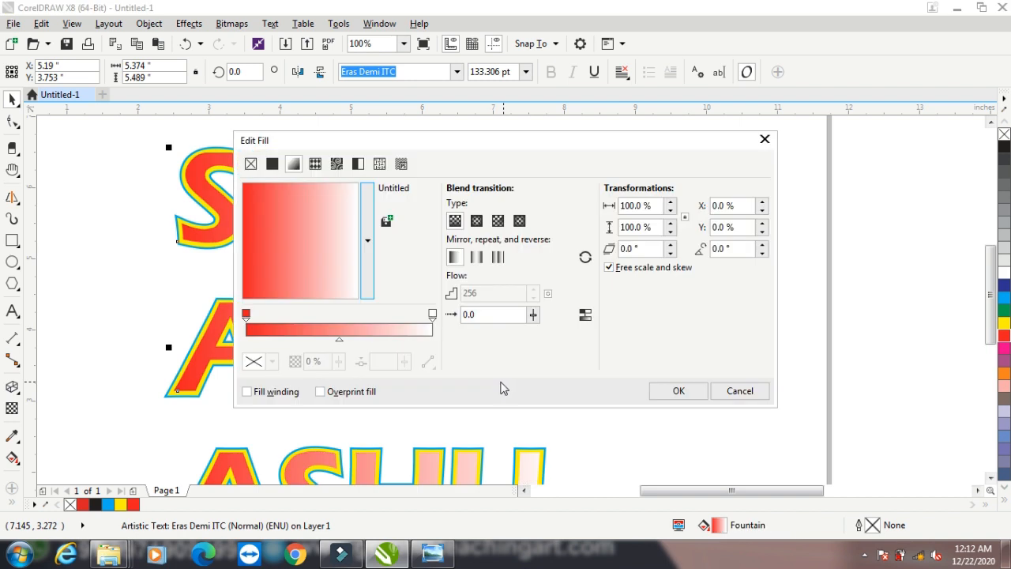
drag(387, 142, 645, 109)
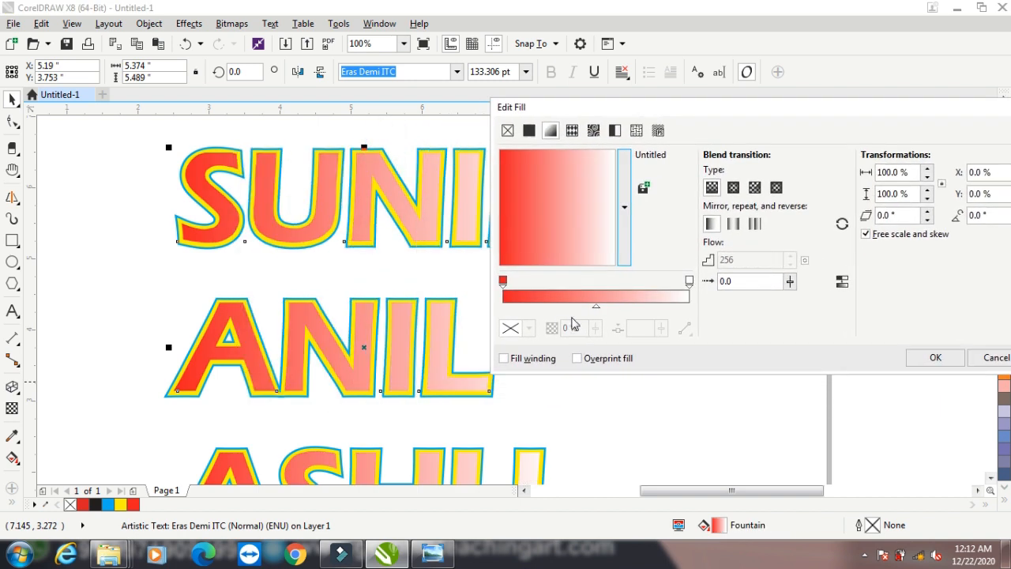
click(689, 281)
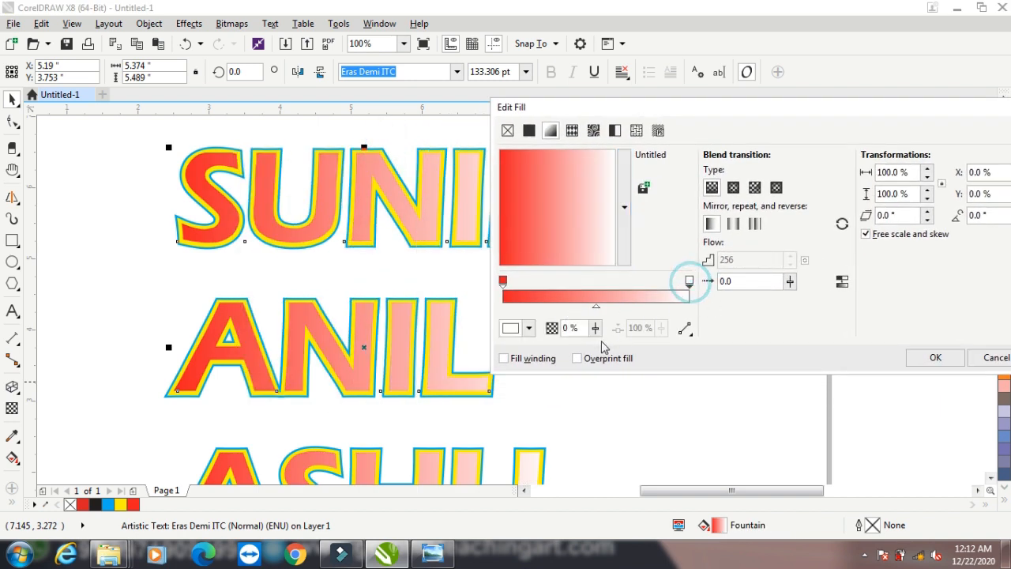
click(528, 328)
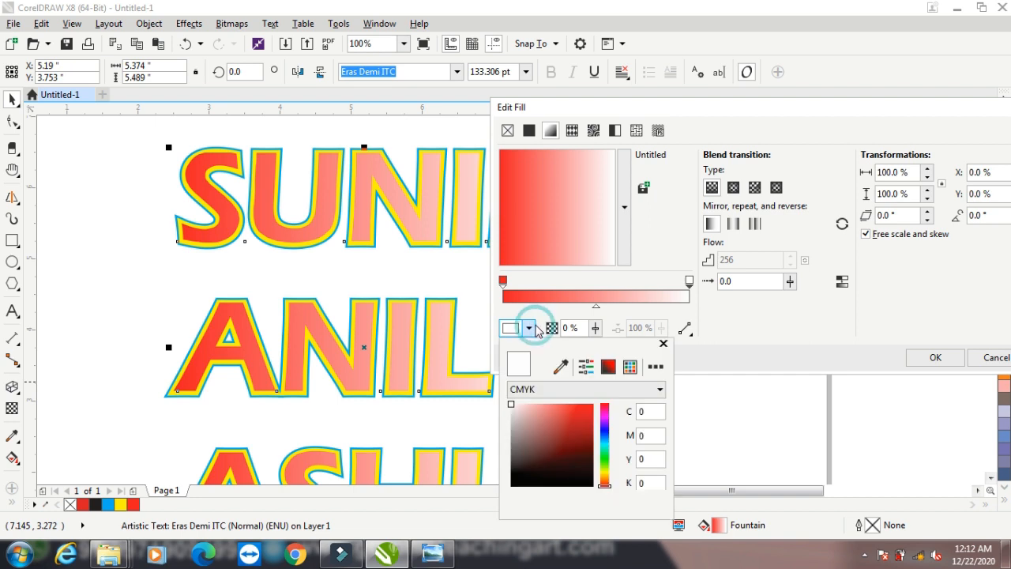
click(585, 448)
click(756, 343)
drag(602, 214, 620, 199)
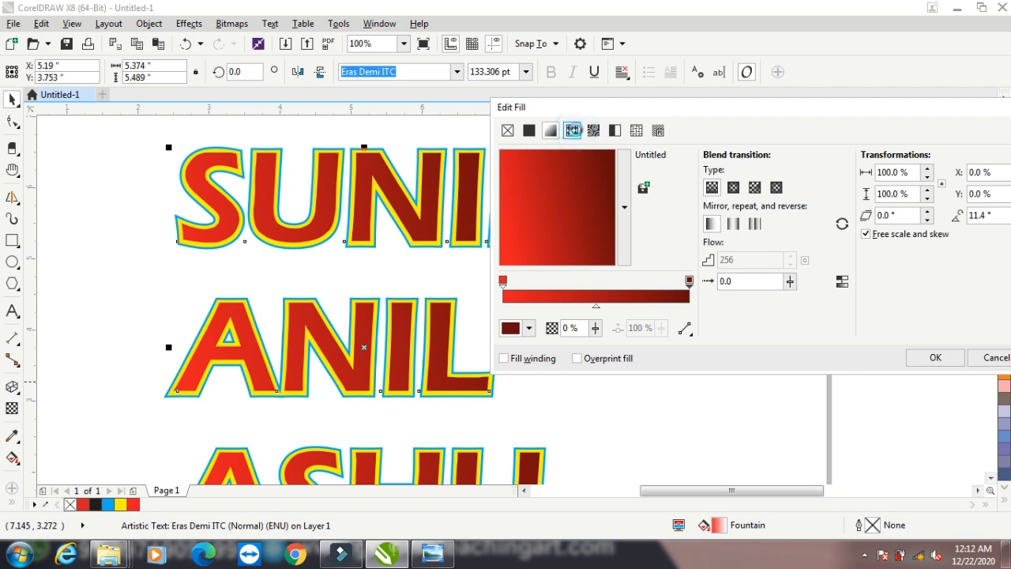
Try vector and bitmap pattern fills on the front text, and apply the blue Aerial clouds texture fill.
click(572, 130)
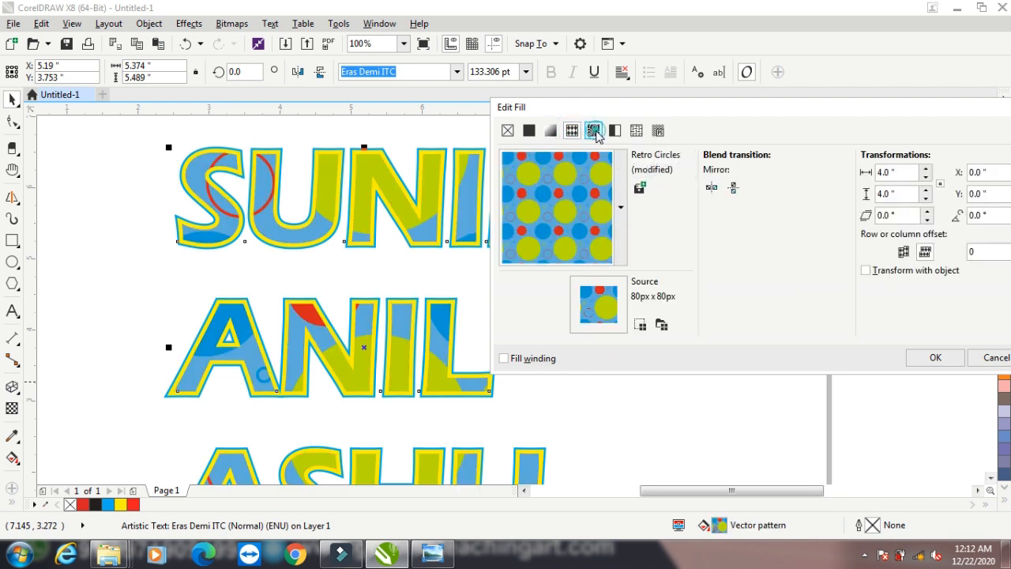
click(596, 134)
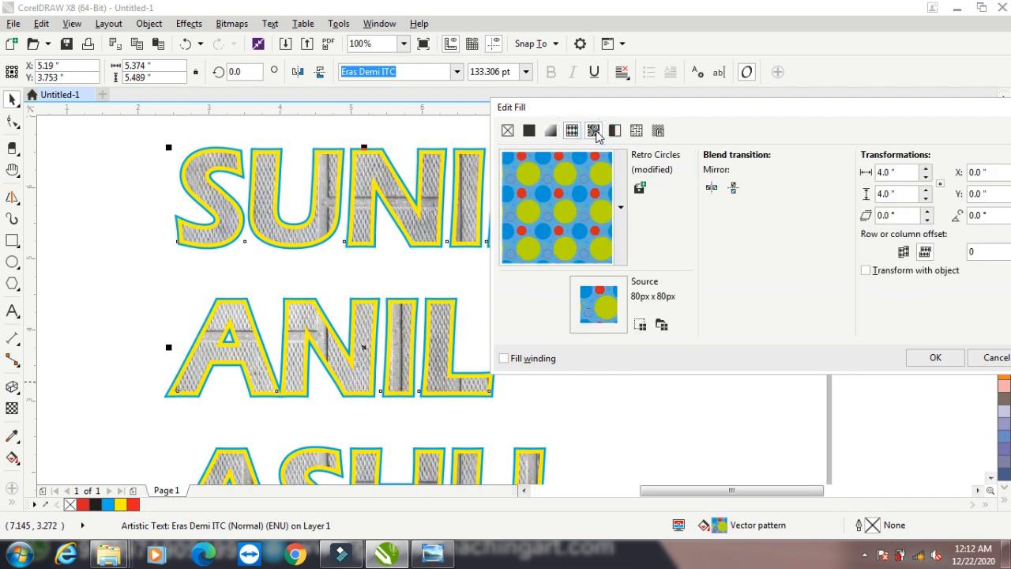
click(636, 131)
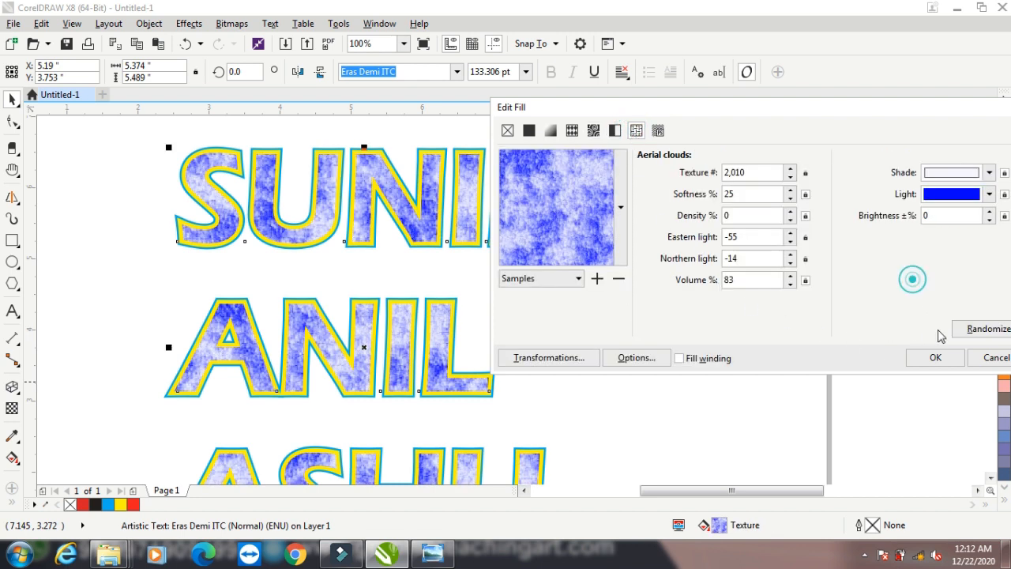
click(935, 357)
Import the image daniela-micali-24991-unsplash_EDIT-1 and place it beside the text at about 9 by 6 inches.
right_click(624, 200)
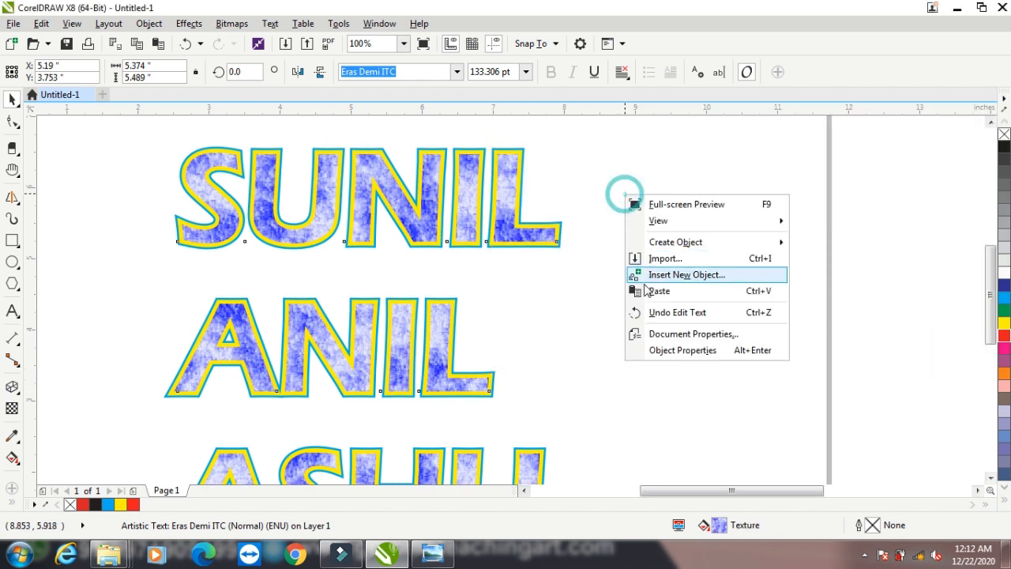
click(641, 262)
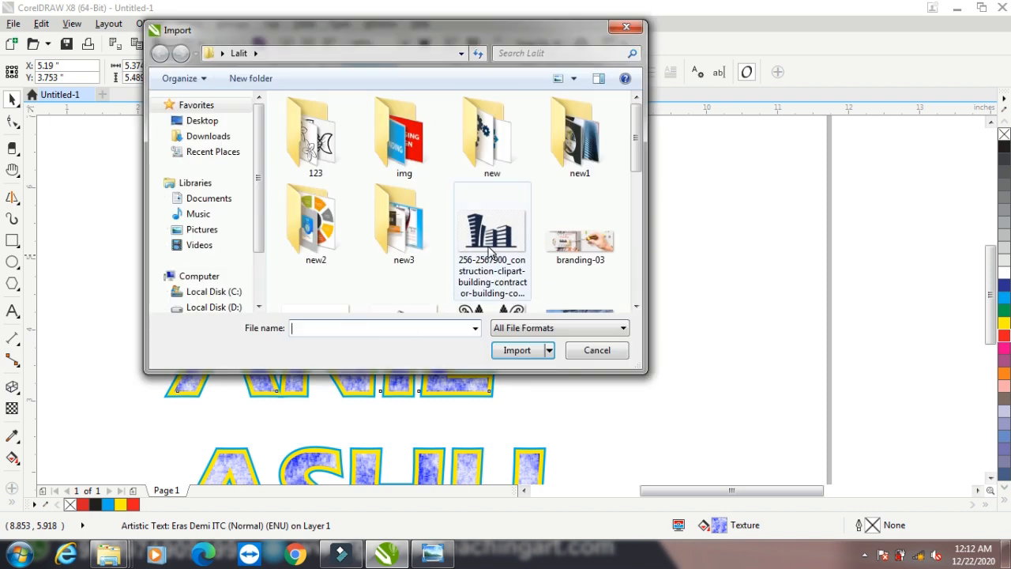
click(580, 241)
scroll(363, 248, down, 3)
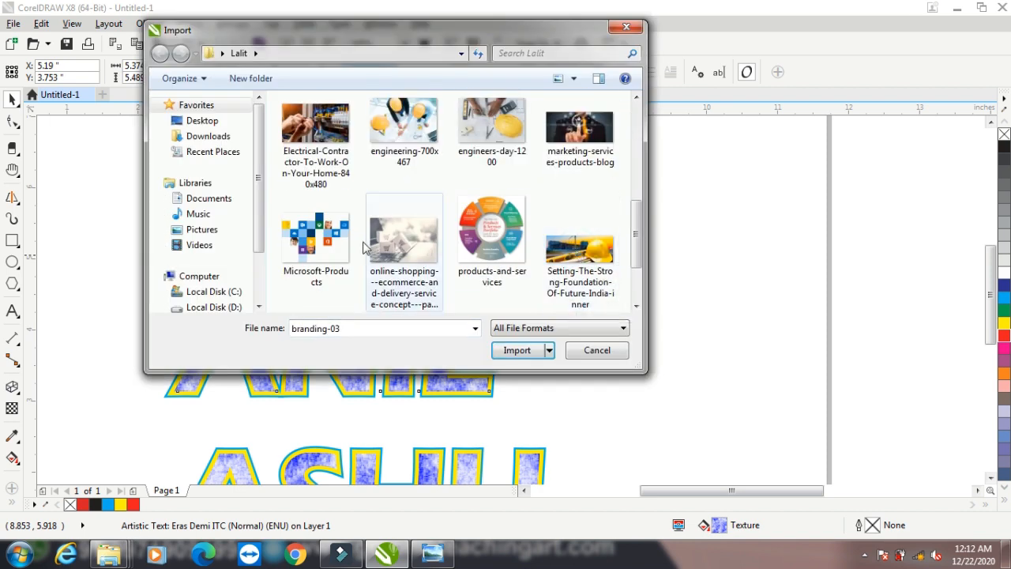
click(416, 240)
scroll(395, 226, down, 1)
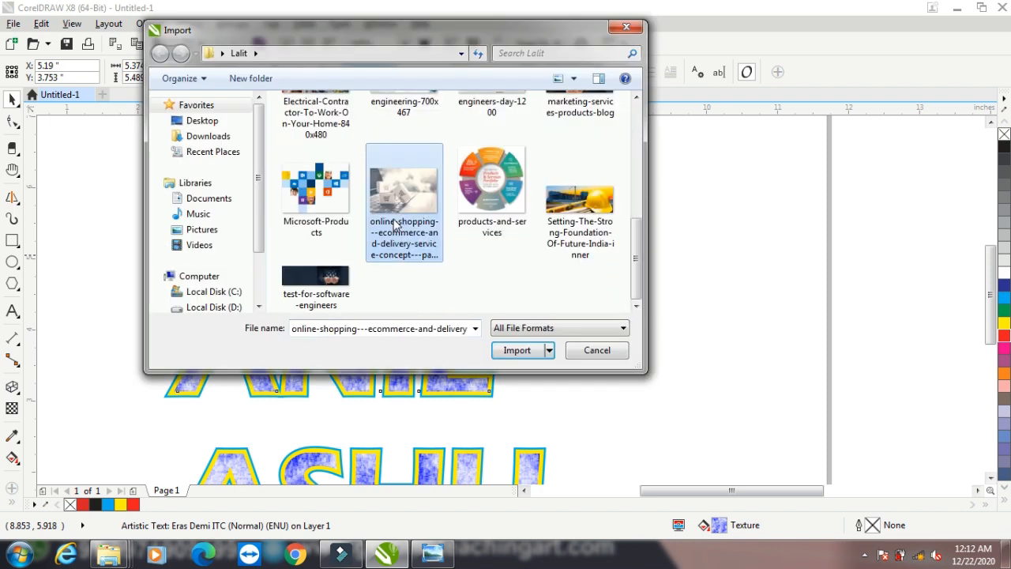
scroll(395, 226, up, 3)
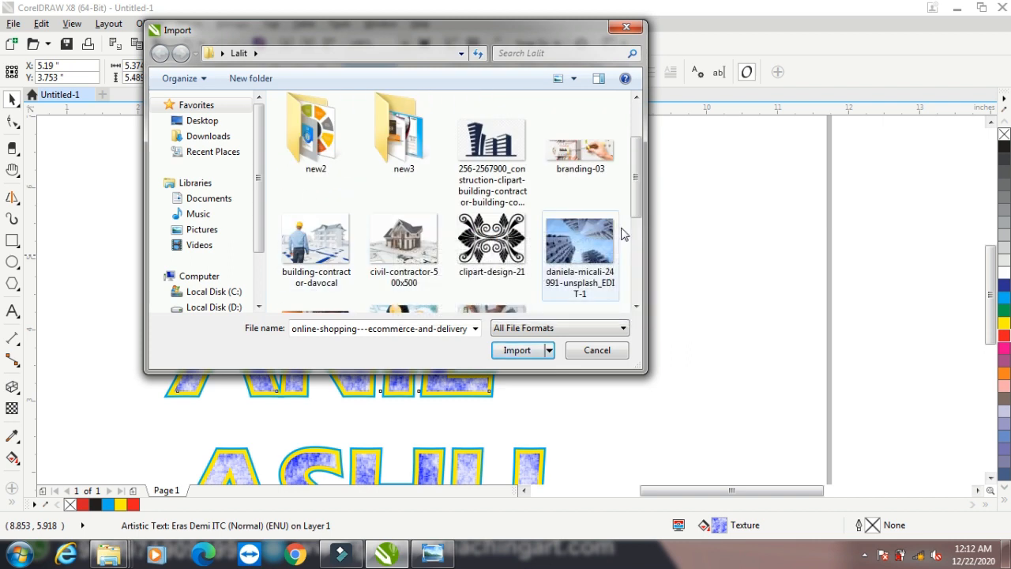
click(587, 237)
click(531, 350)
drag(571, 131, 971, 451)
PowerClip the imported building image inside the front text.
scroll(601, 327, down, 2)
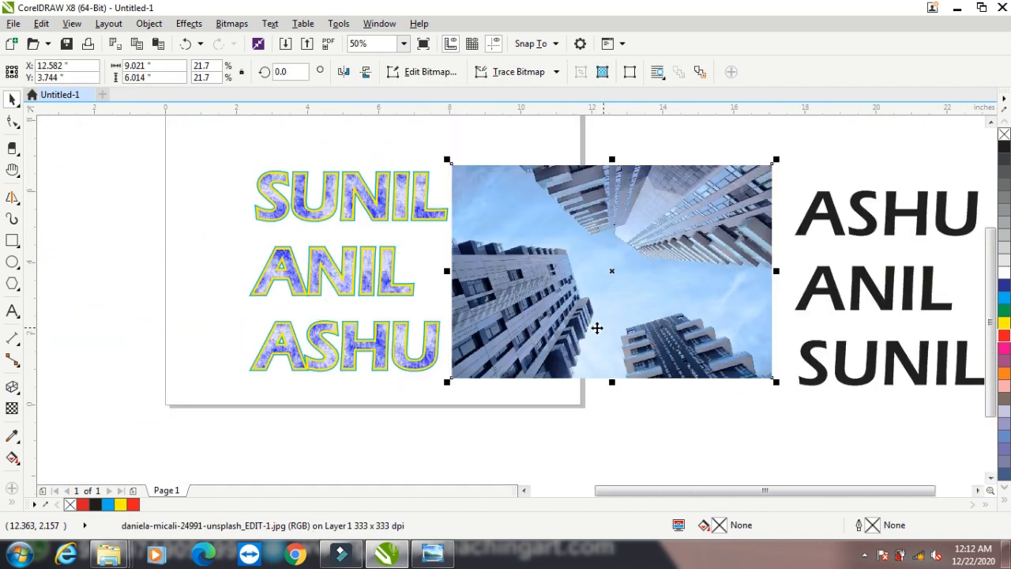
click(148, 23)
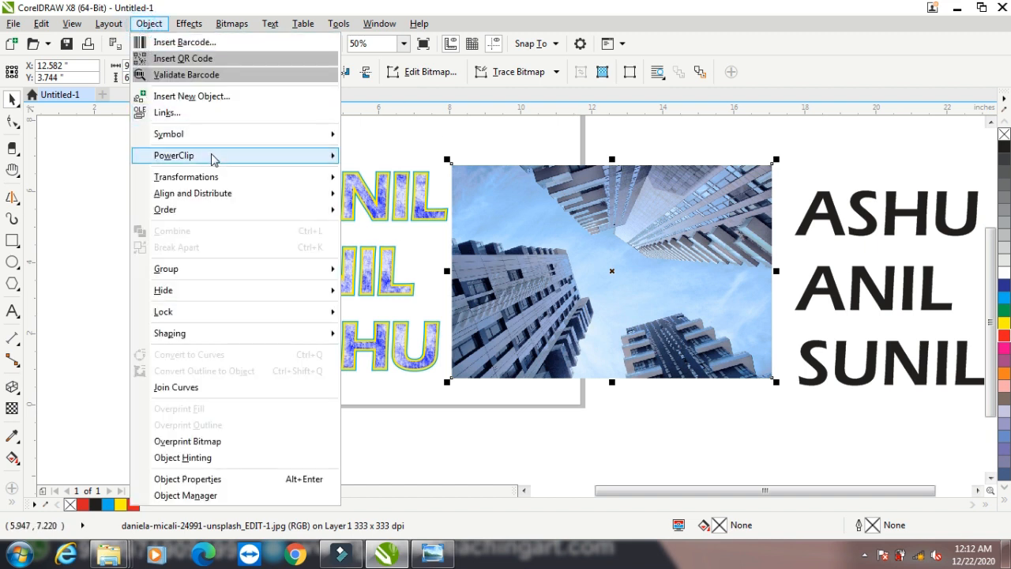
mouse_move(233, 163)
click(369, 154)
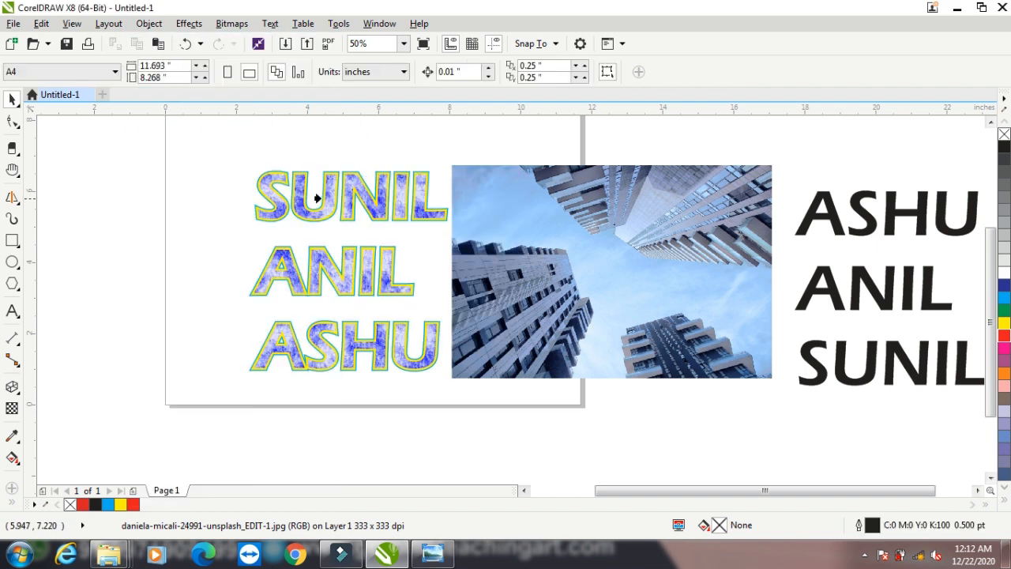
click(326, 196)
click(517, 205)
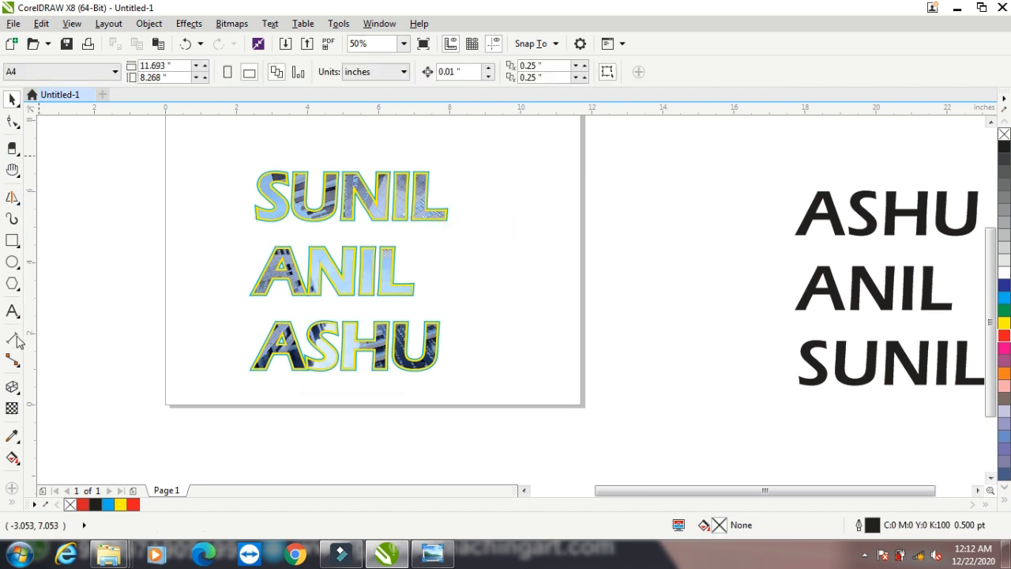
Delete all the text and outline objects to leave an empty page.
key(z)
drag(228, 154, 466, 251)
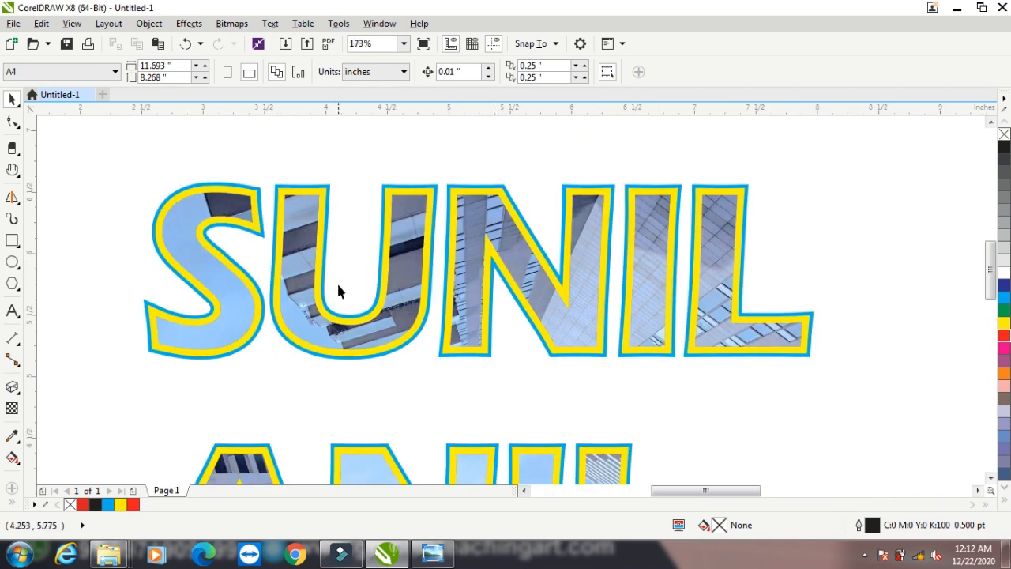
scroll(286, 251, down, 2)
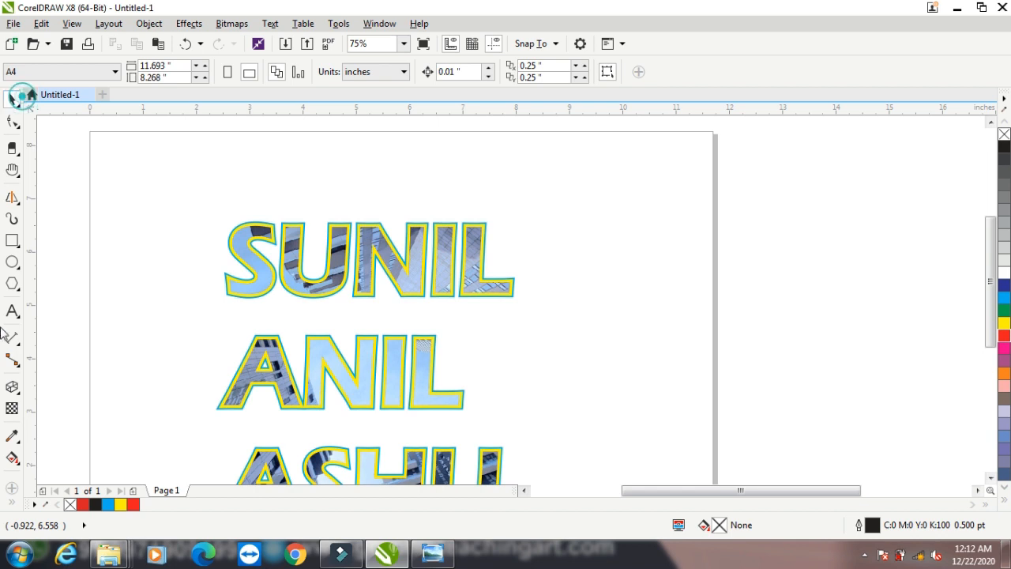
key(ctrl+a)
key(Delete)
scroll(147, 208, down, 2)
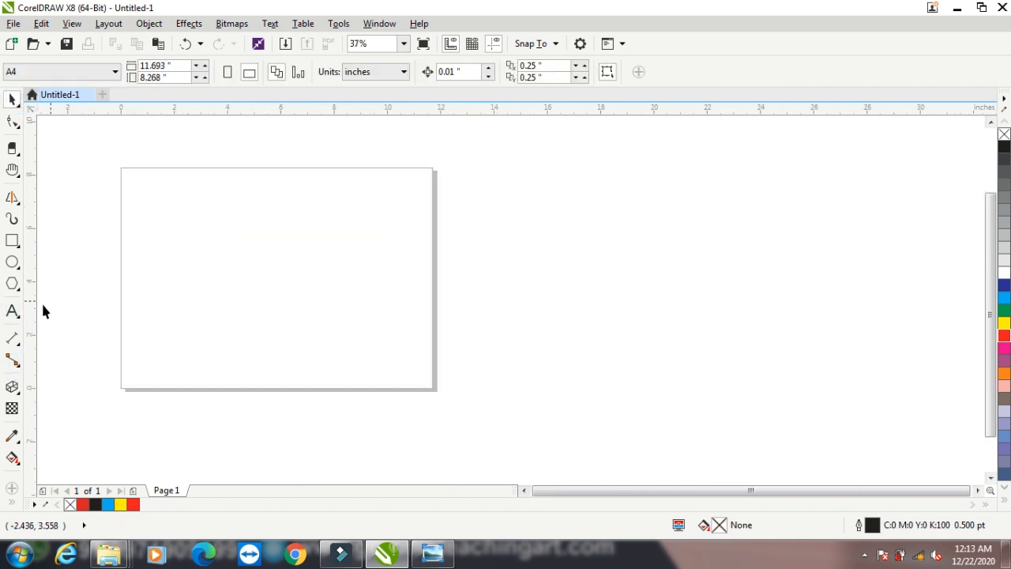
Add a four-letter first name in capitals as artistic text and enlarge it to about 177 pt, roughly 5.4 inches wide.
click(19, 313)
click(158, 241)
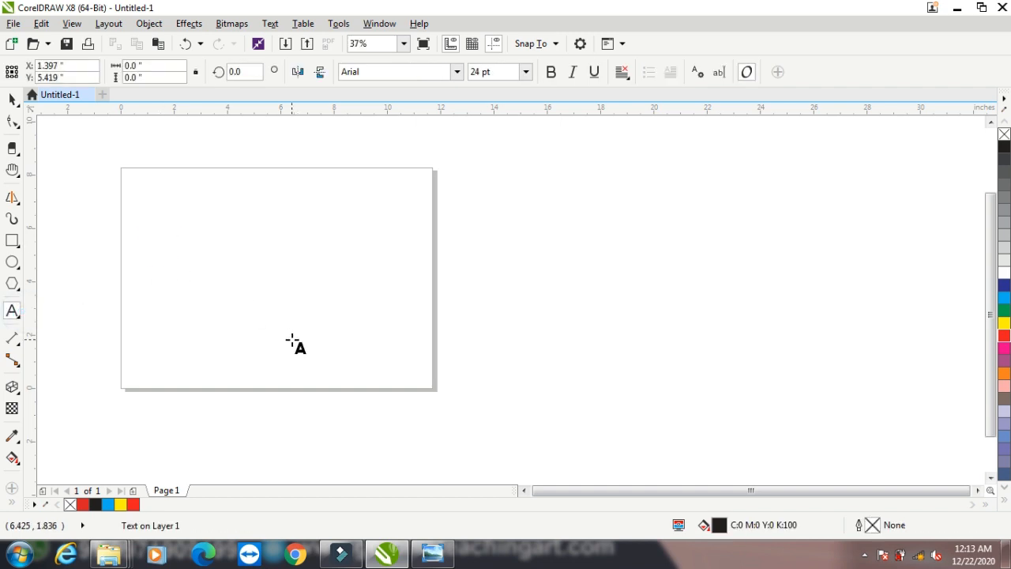
text(AM)
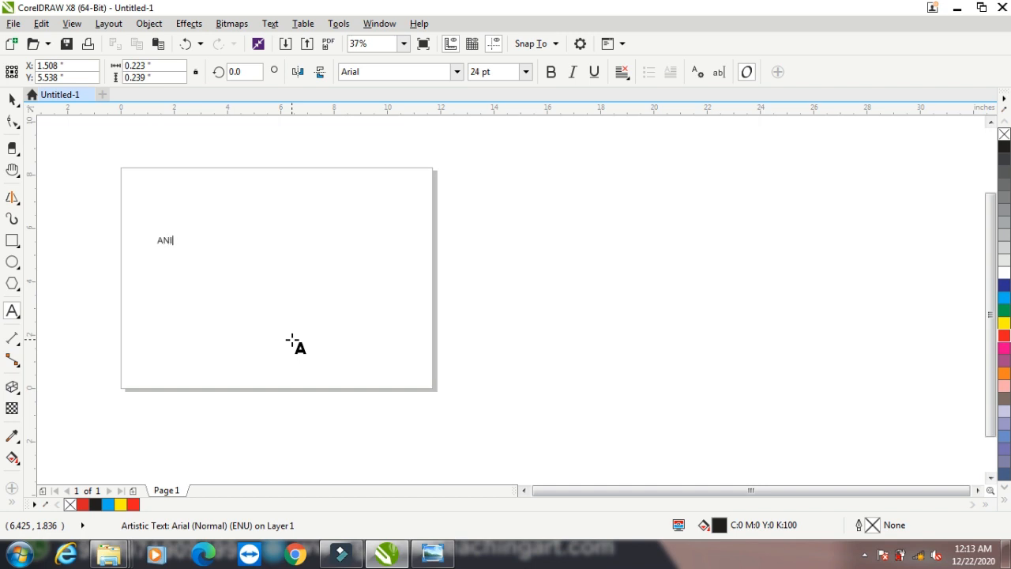
key(ctrl+space)
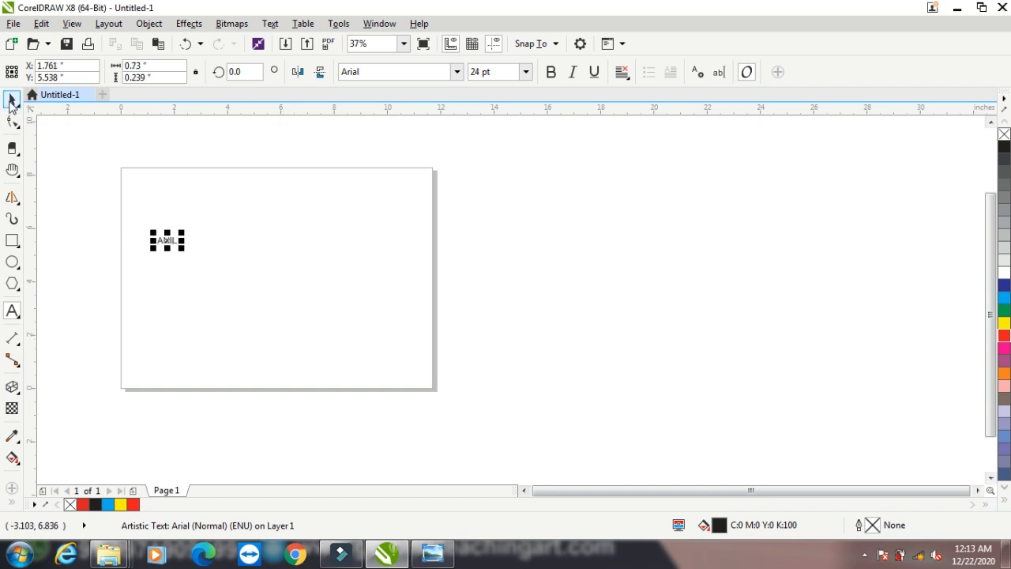
drag(183, 251, 307, 335)
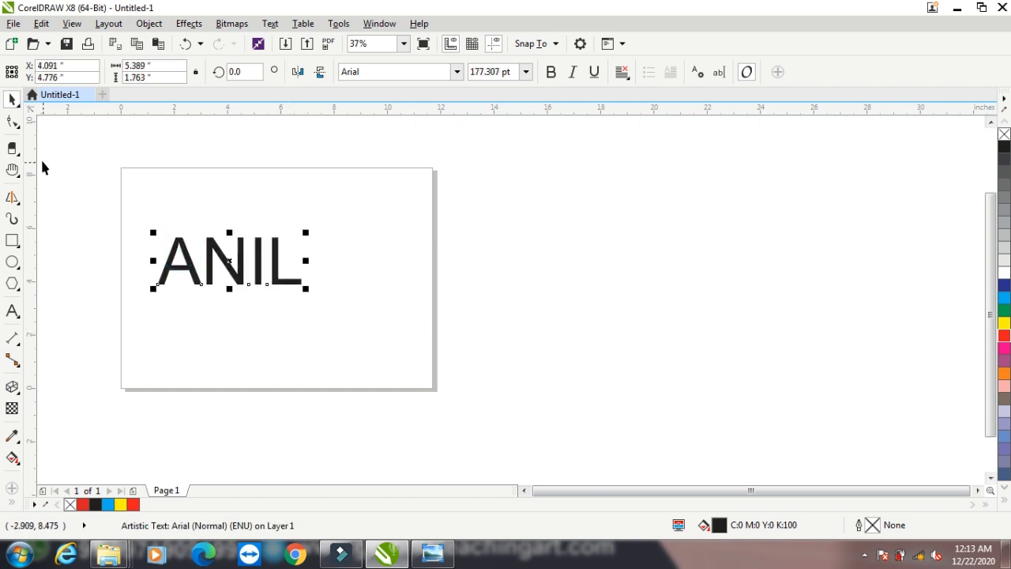
With the Shape tool, fill the four letters individually with yellow, cyan, orange and blue, and recolour the first letter green.
key(F2)
drag(140, 220, 352, 318)
click(13, 121)
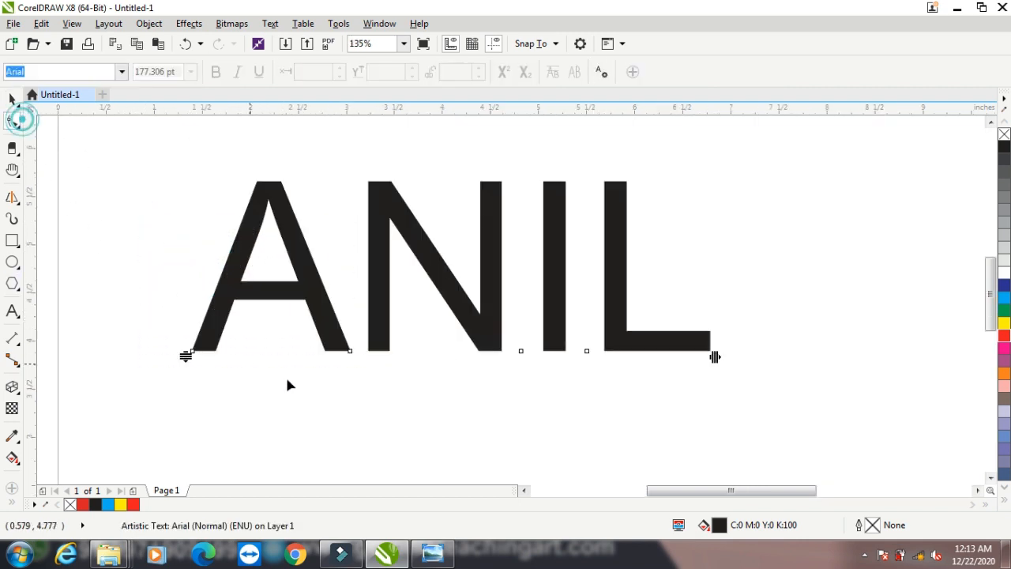
click(192, 352)
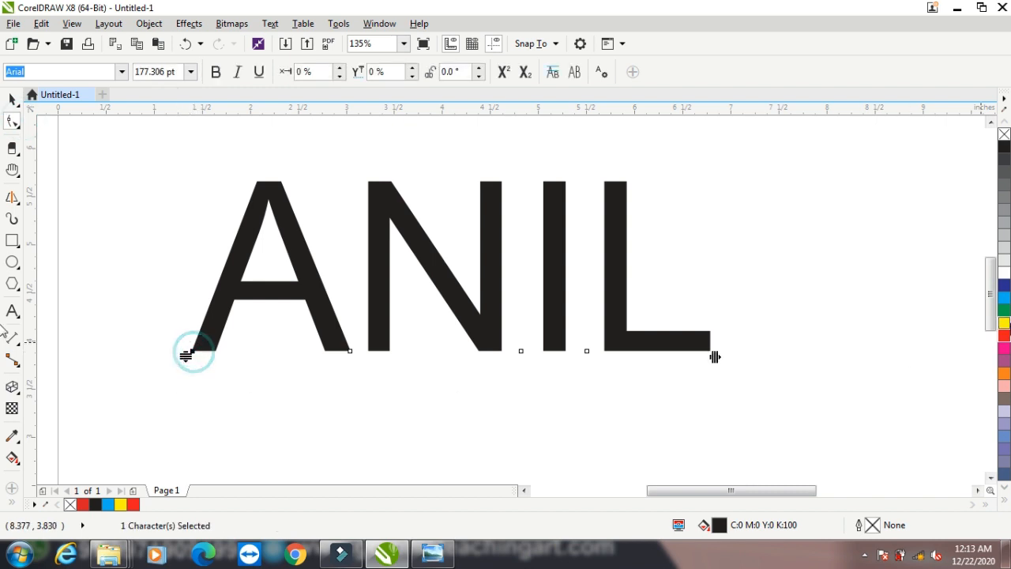
click(1004, 322)
click(350, 352)
click(1004, 297)
click(521, 351)
click(1004, 373)
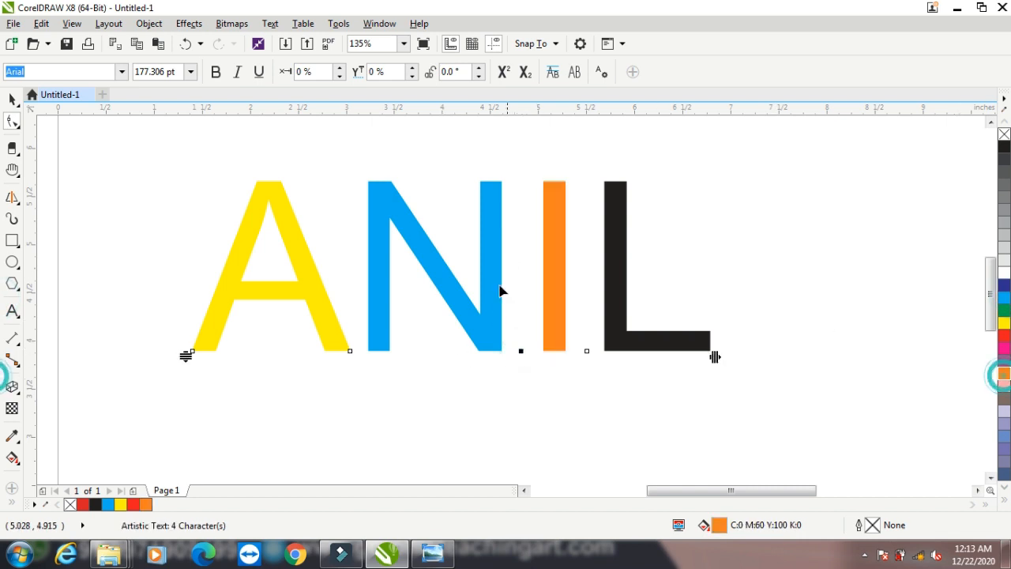
click(587, 351)
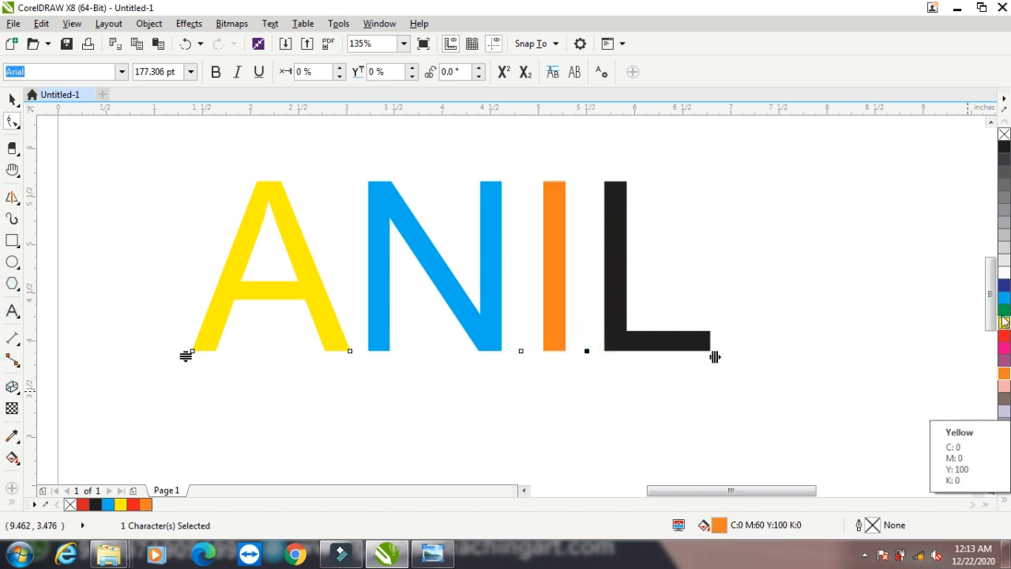
click(1004, 286)
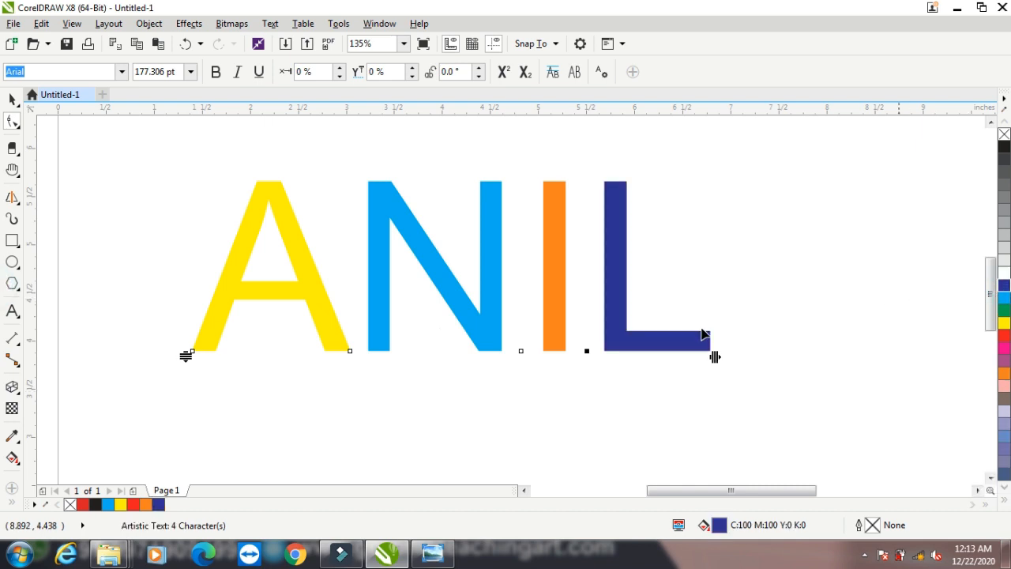
click(192, 352)
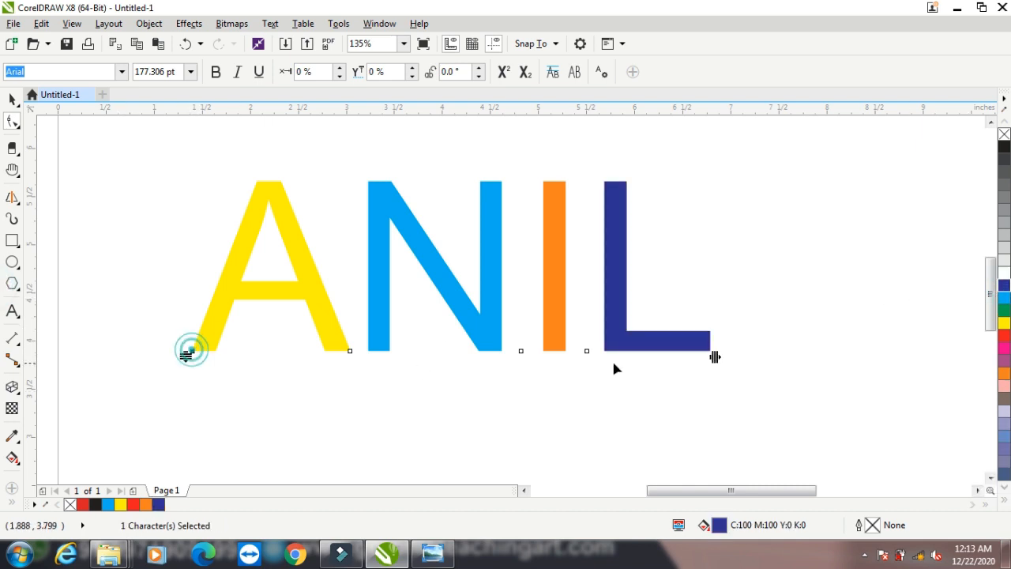
click(1005, 310)
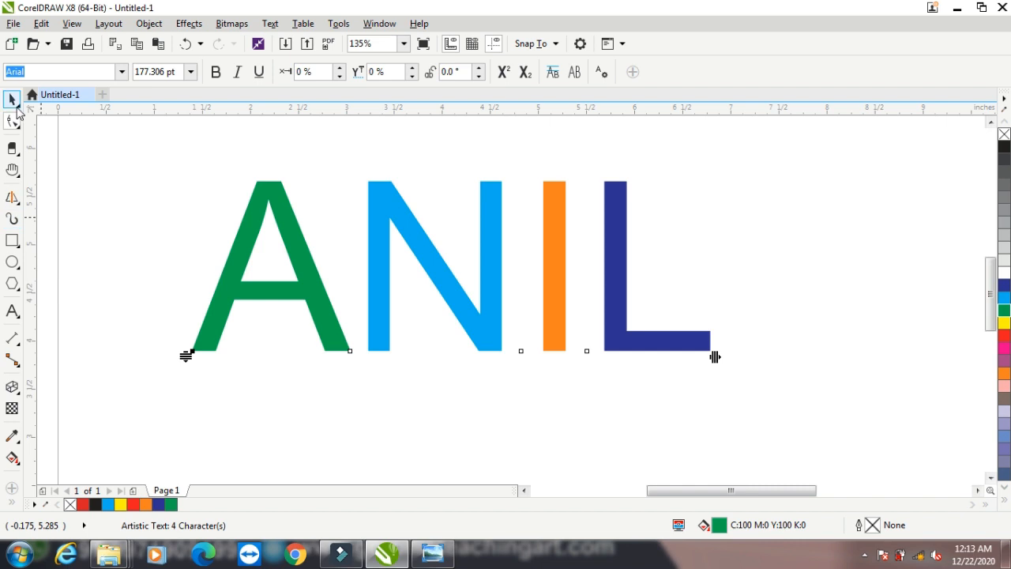
Place a copy of the multicoloured text slightly below it and fill the original text with 30% Black.
click(12, 99)
drag(495, 218, 509, 343)
right_click(509, 343)
click(498, 235)
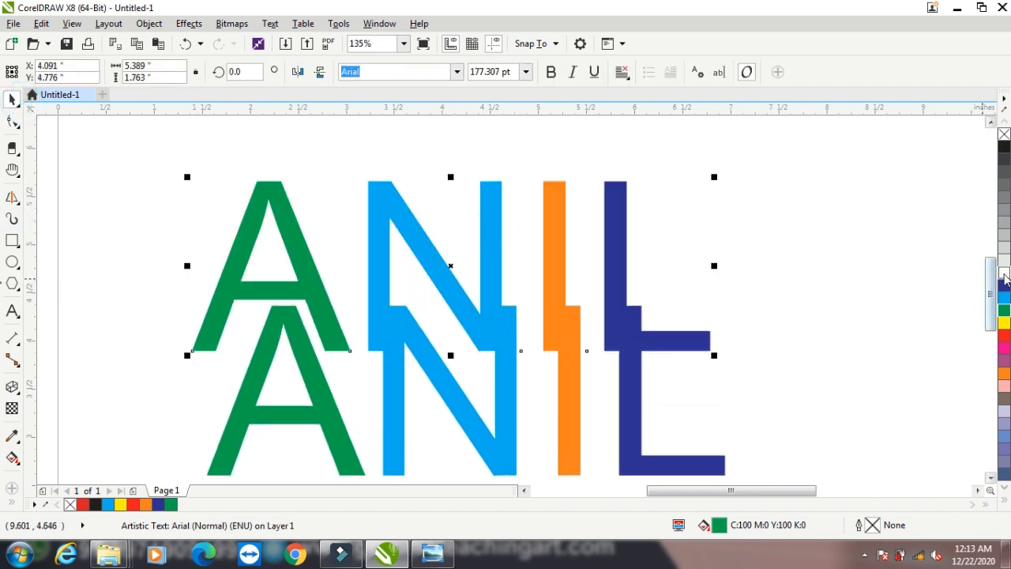
click(1003, 271)
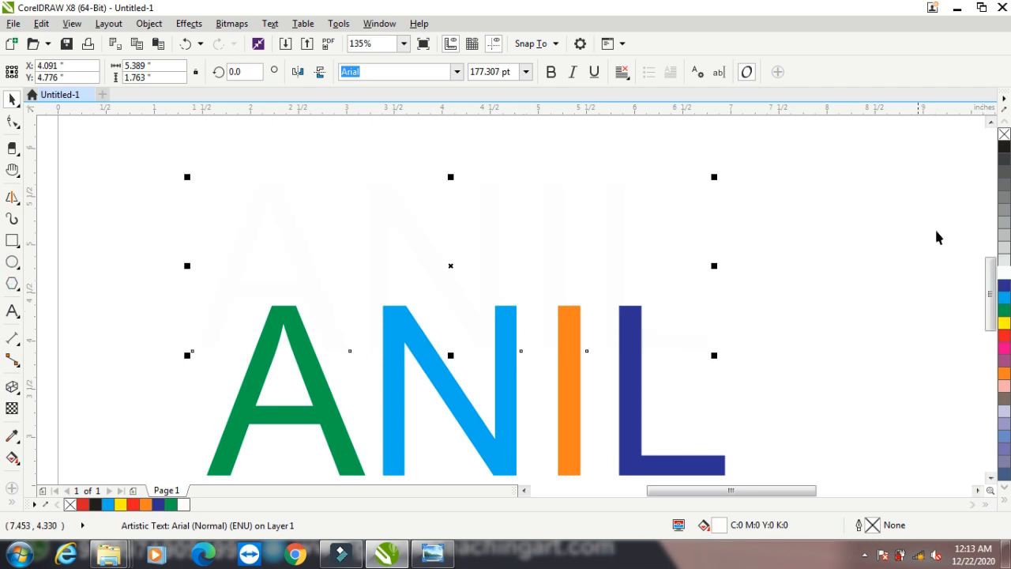
click(1005, 237)
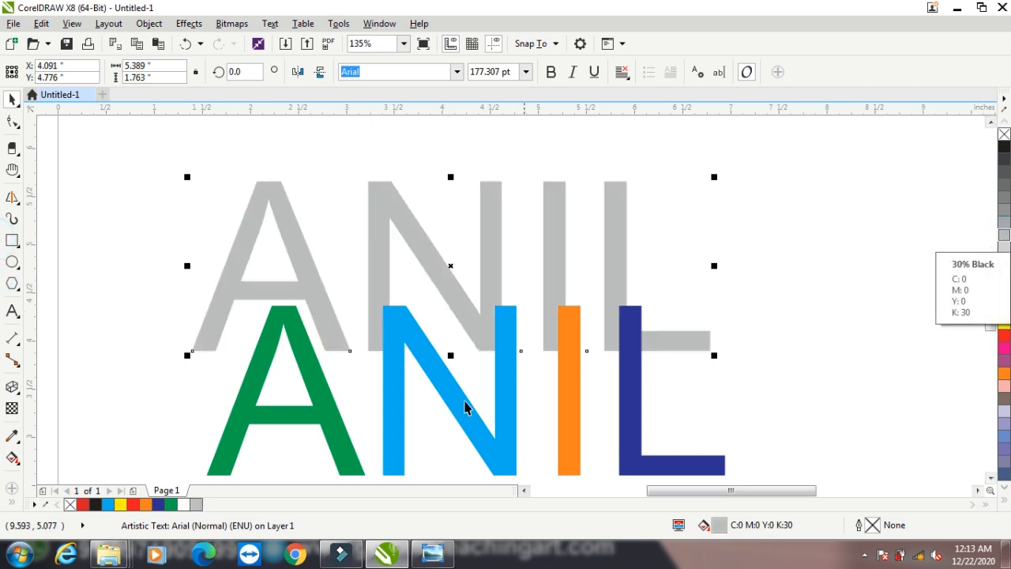
Give the grey text a 4.0 pt outline in 30% Black.
key(F12)
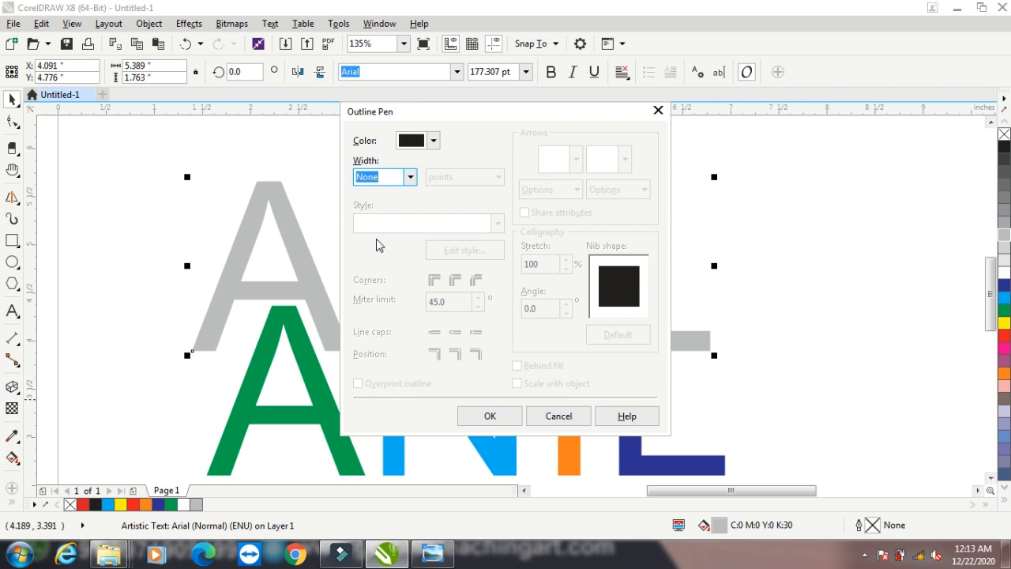
click(411, 175)
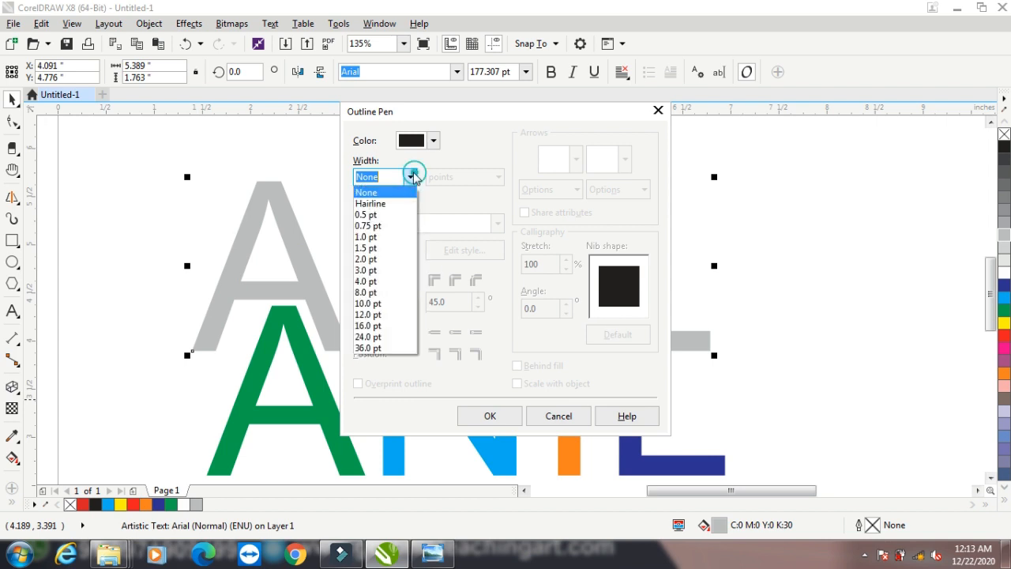
click(377, 271)
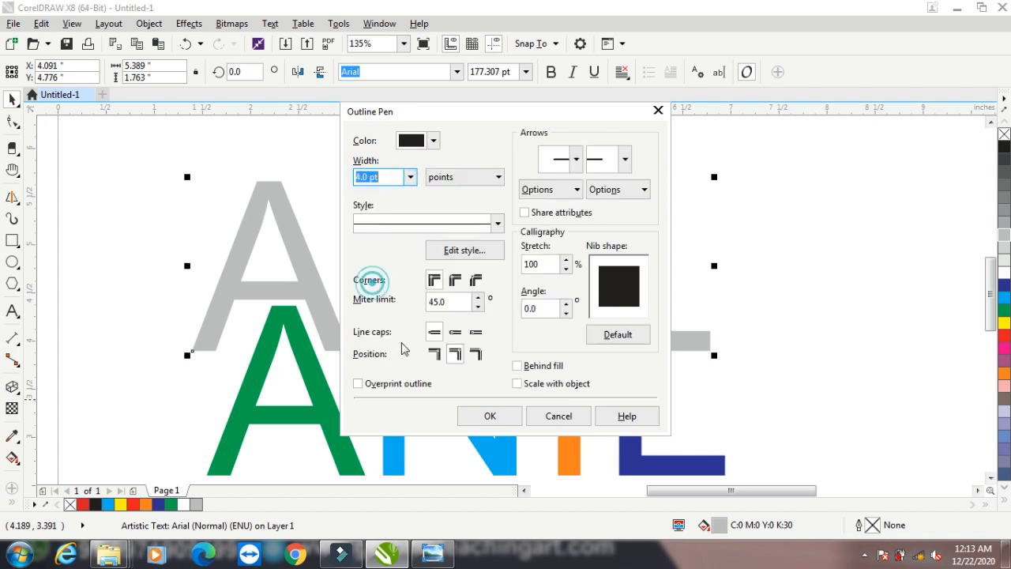
click(489, 416)
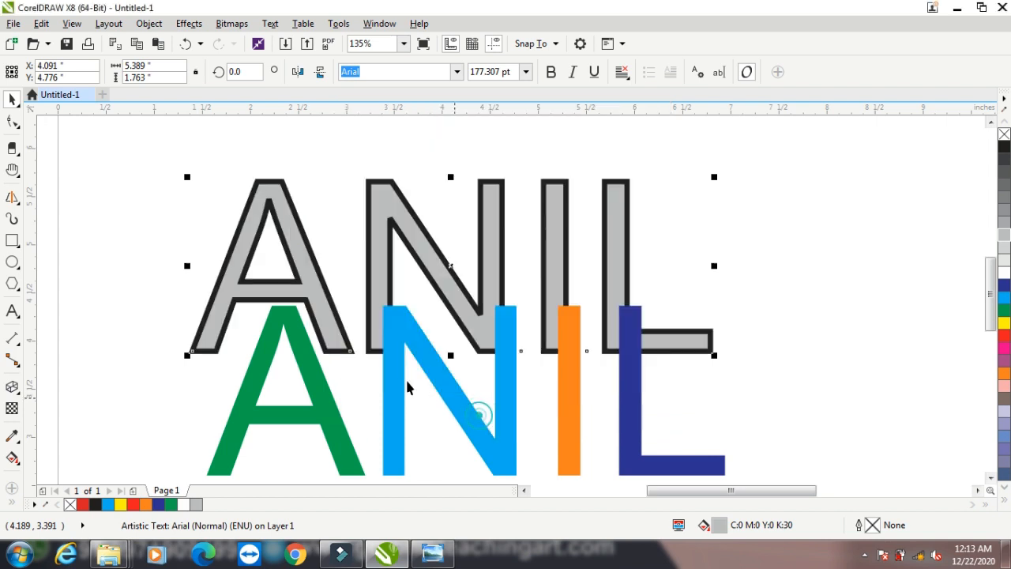
right_click(1005, 237)
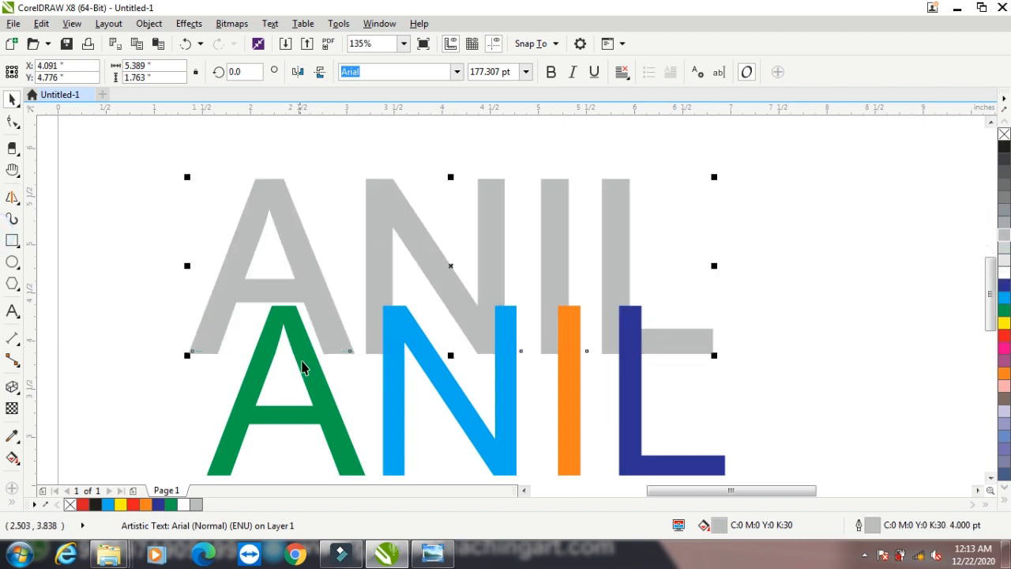
Align the multicoloured text with the grey text, centred both horizontally and vertically.
click(301, 359)
shift+click(310, 259)
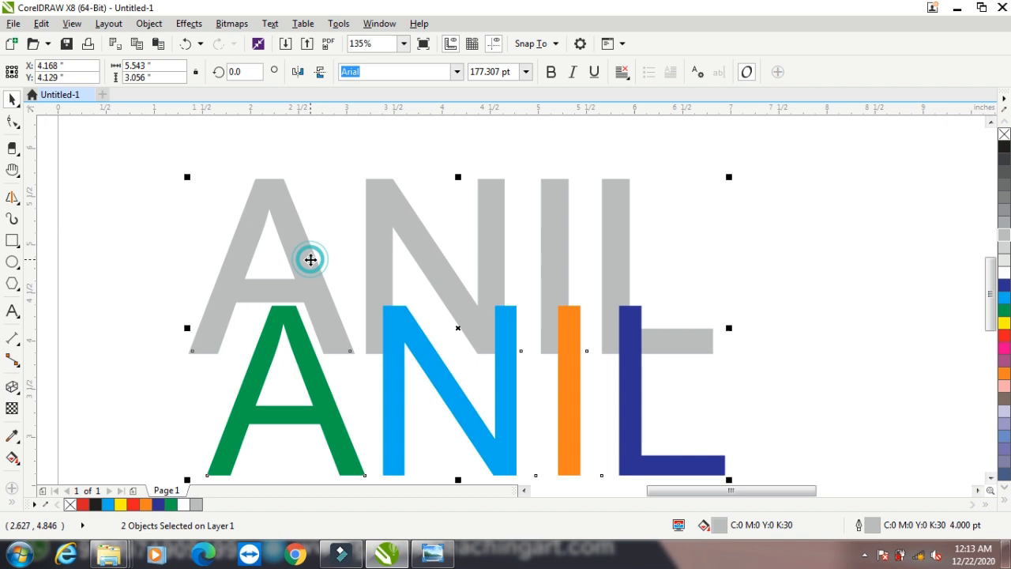
key(c)
key(e)
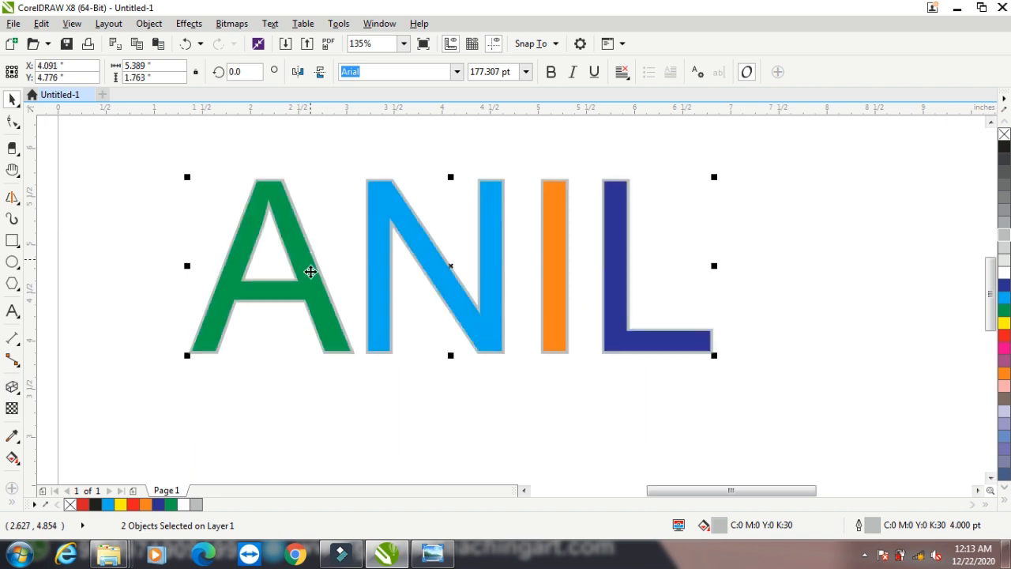
click(314, 423)
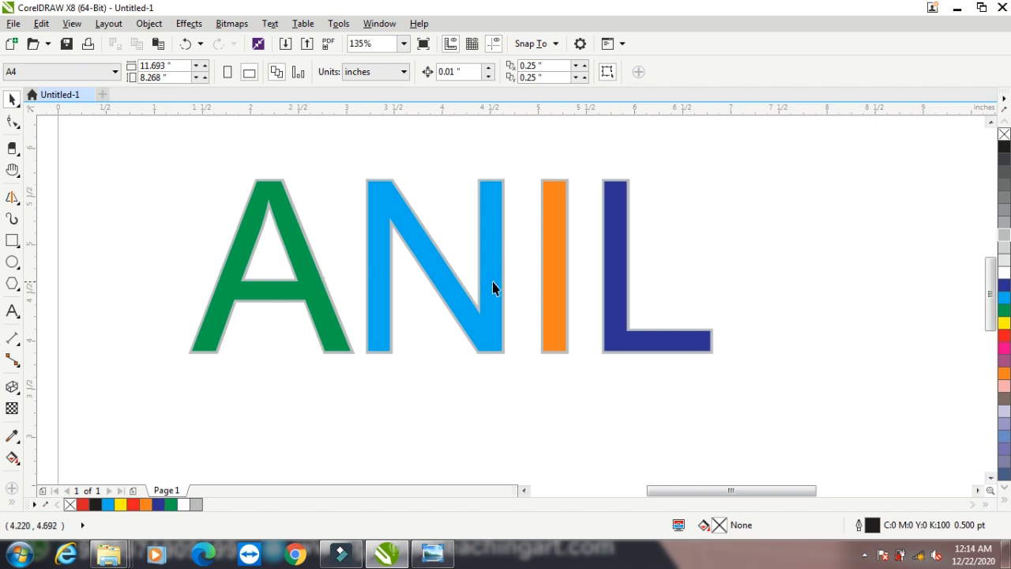
Offset the multicoloured text slightly up and to the left of the grey copy so the grey text acts as a shadow.
drag(495, 259, 488, 257)
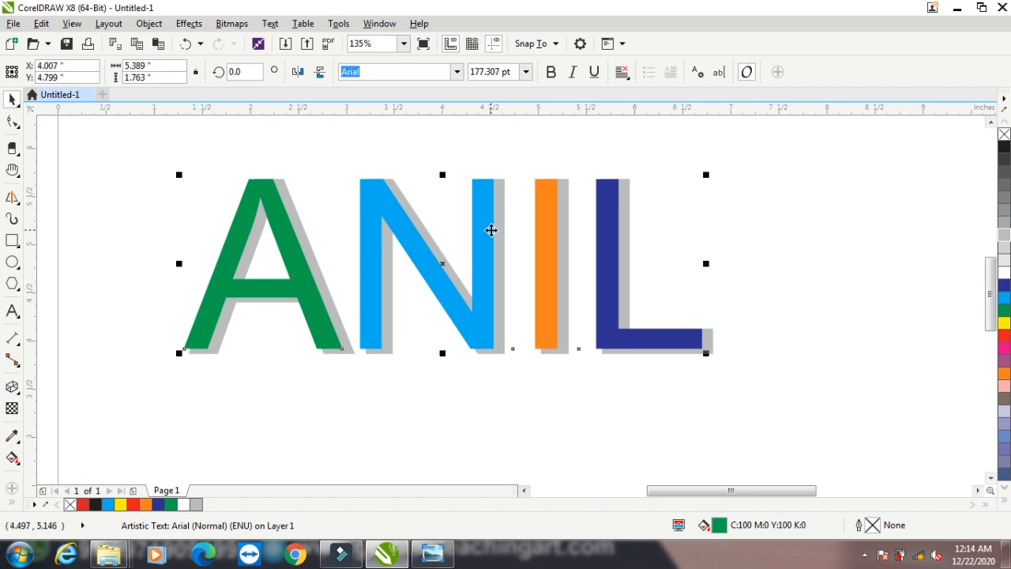
drag(483, 230, 482, 222)
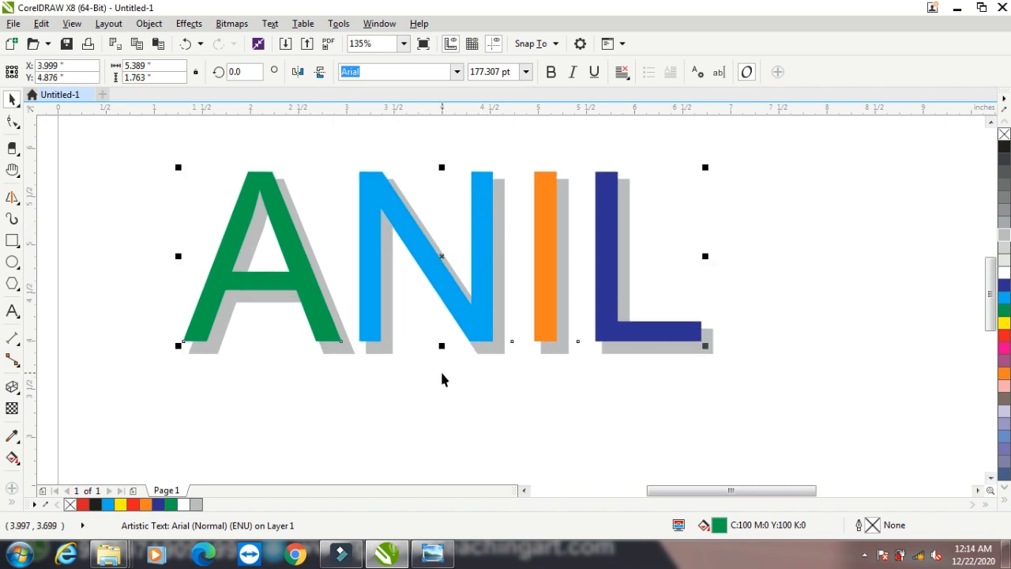
drag(472, 259, 472, 268)
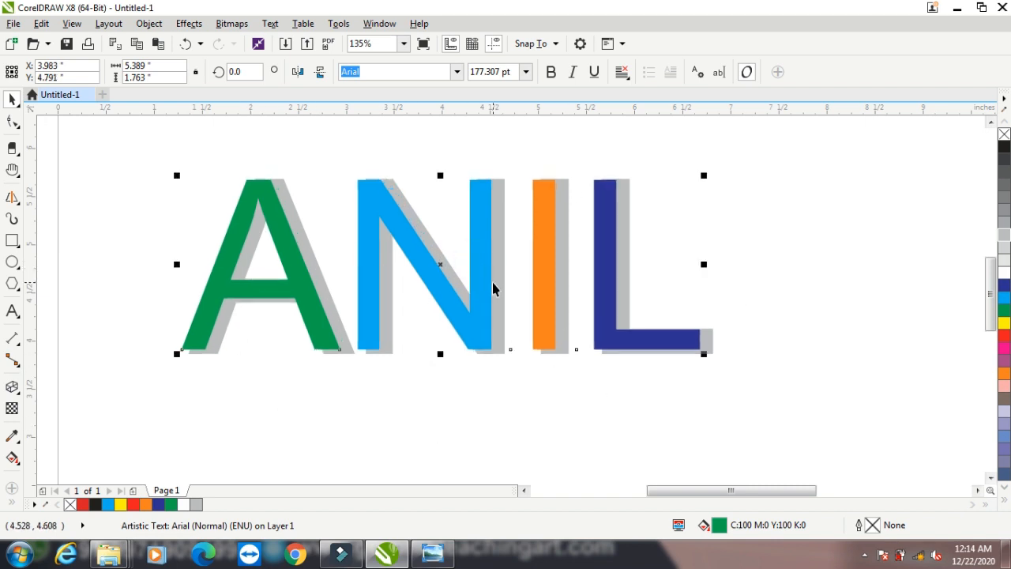
Draw a table of 3 rows and 4 columns, about 3 by 1.75 inches, over the text and merge its first-row cells.
click(12, 311)
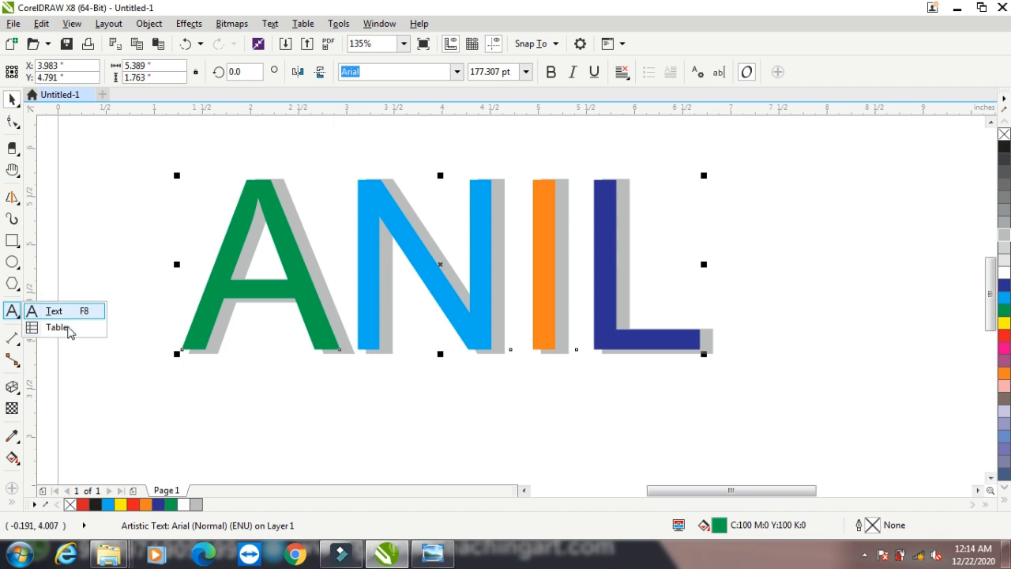
click(69, 331)
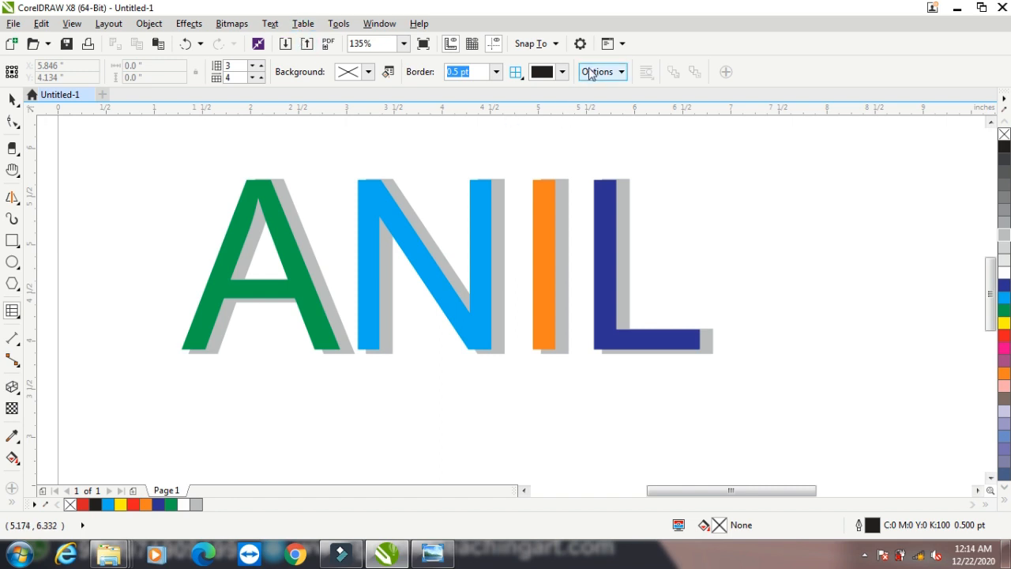
drag(118, 176, 412, 345)
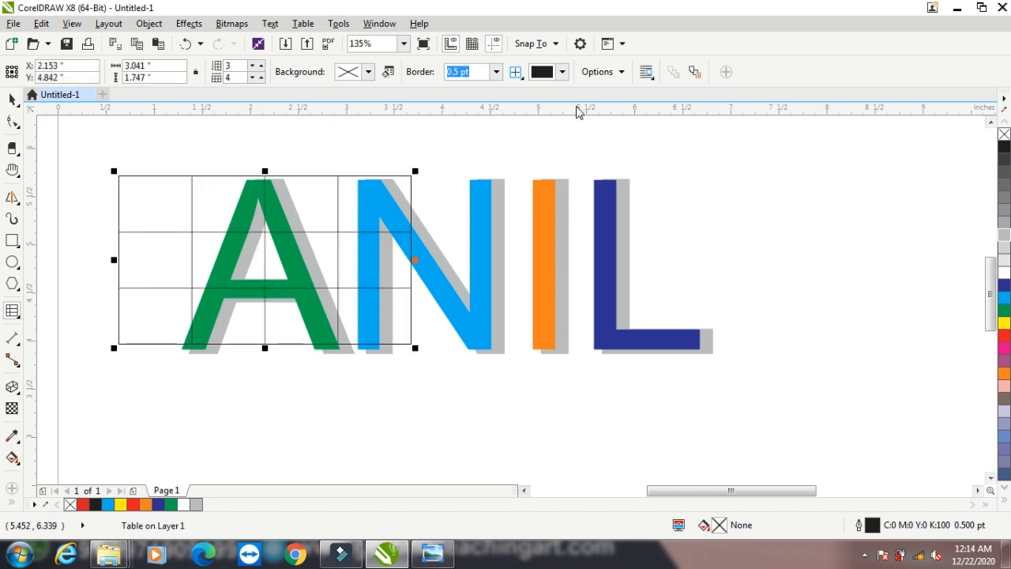
drag(160, 199, 397, 196)
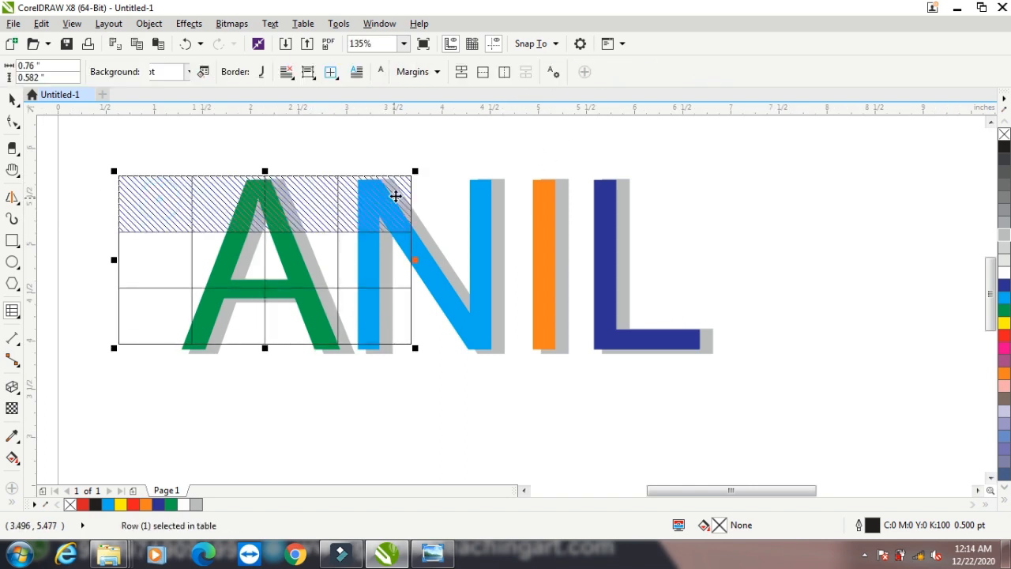
click(461, 74)
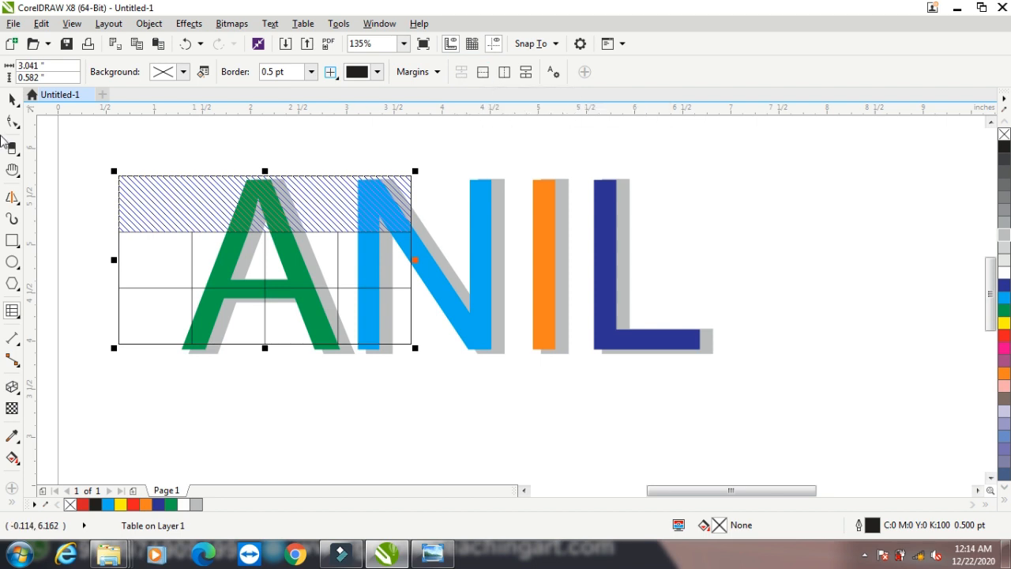
Delete the table together with both text objects.
click(13, 99)
drag(73, 139, 731, 447)
key(Delete)
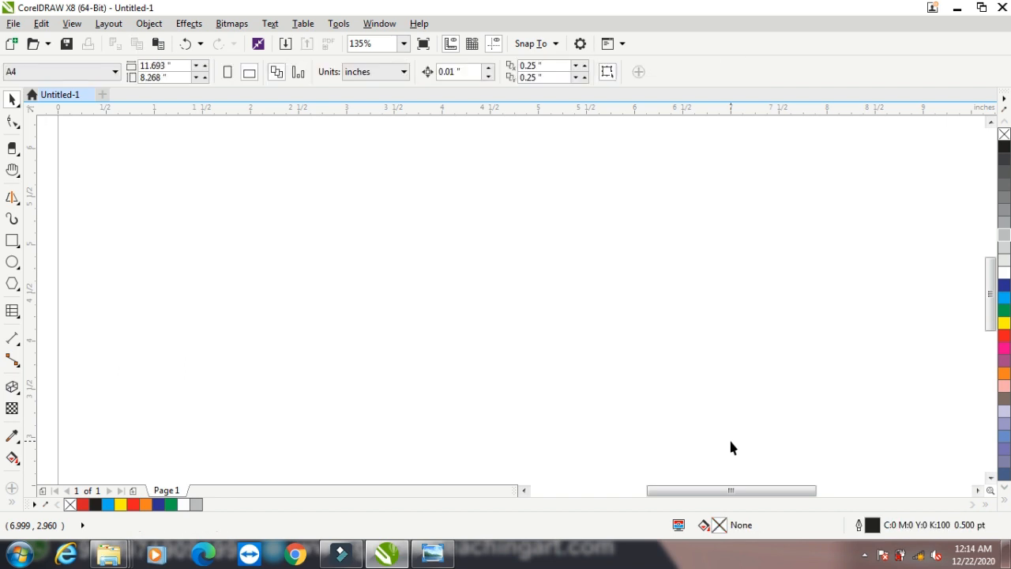
Draw a slanted parallel dimension about 2.38 inches long, with its dimension line offset to the right of the measured points.
click(12, 339)
click(56, 340)
drag(201, 190, 310, 392)
click(364, 269)
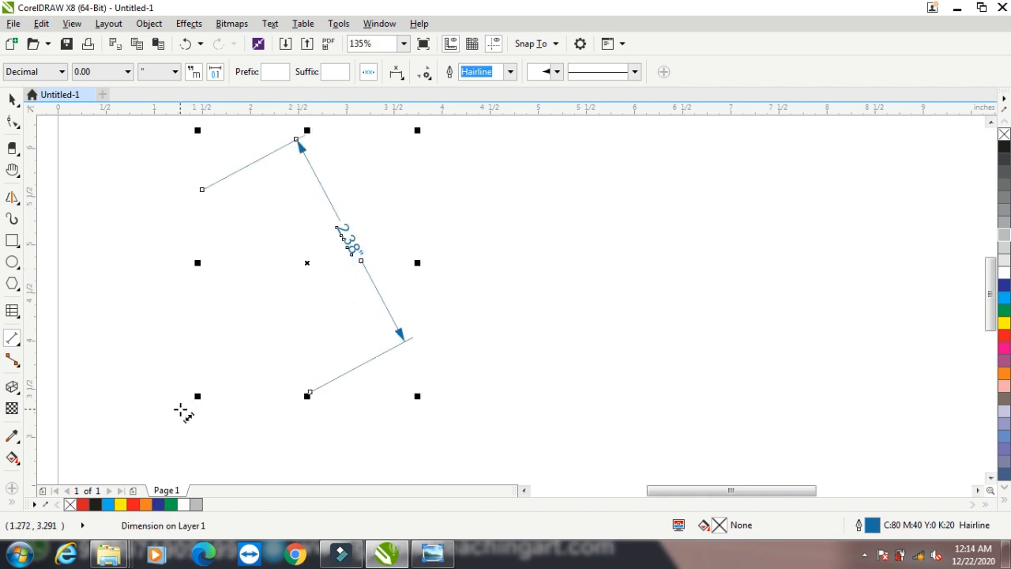
Draw a vertical dimension about 3.25 inches long beside the slanted one, with its dimension line offset to the right of the measured points.
scroll(221, 339, down, 2)
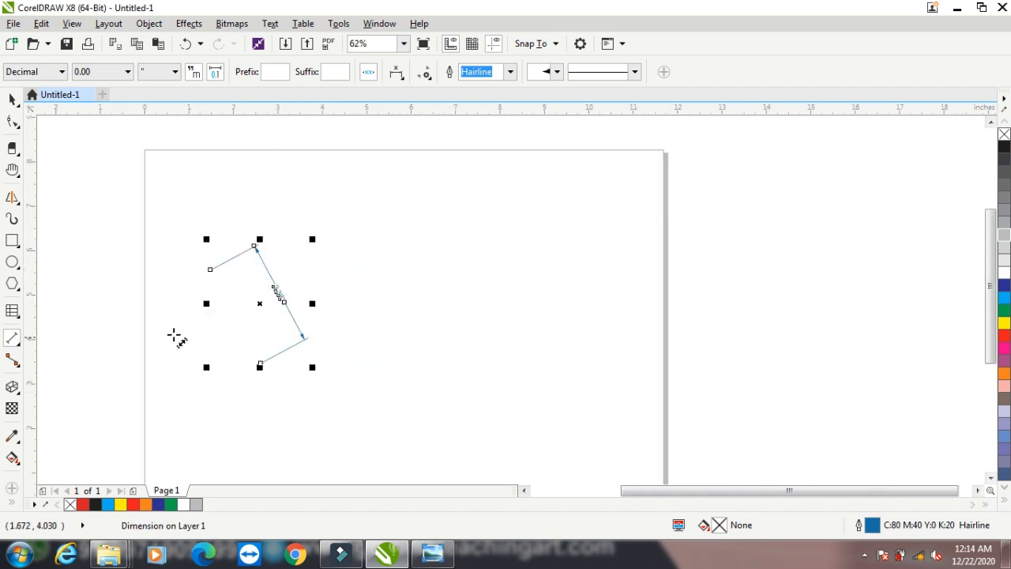
click(12, 342)
click(47, 355)
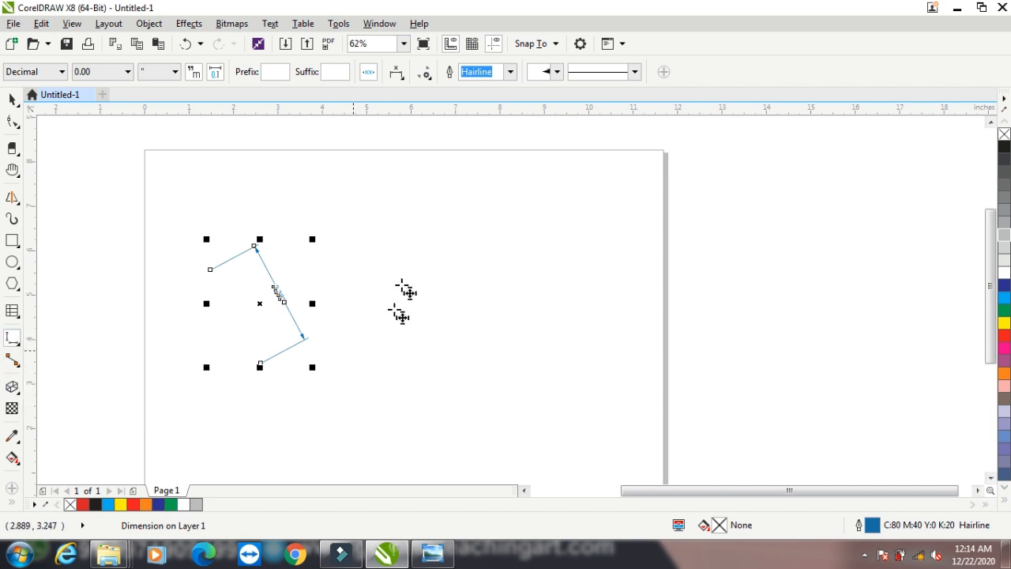
drag(385, 237, 449, 382)
click(498, 304)
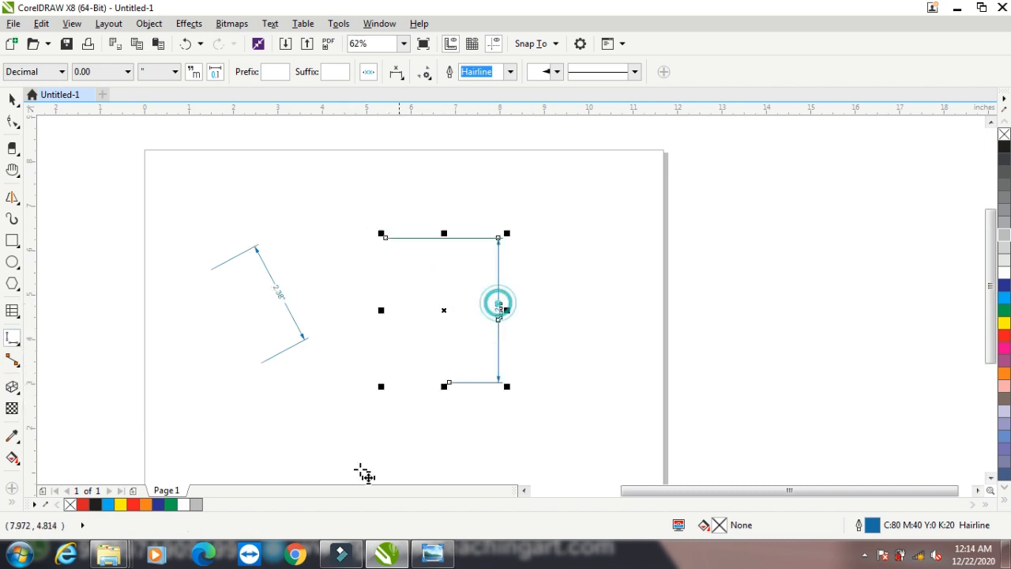
Draw a 3-point callout without text, about 1.25 by 3.1 inches, between the vertical dimension and the page's right edge.
click(13, 339)
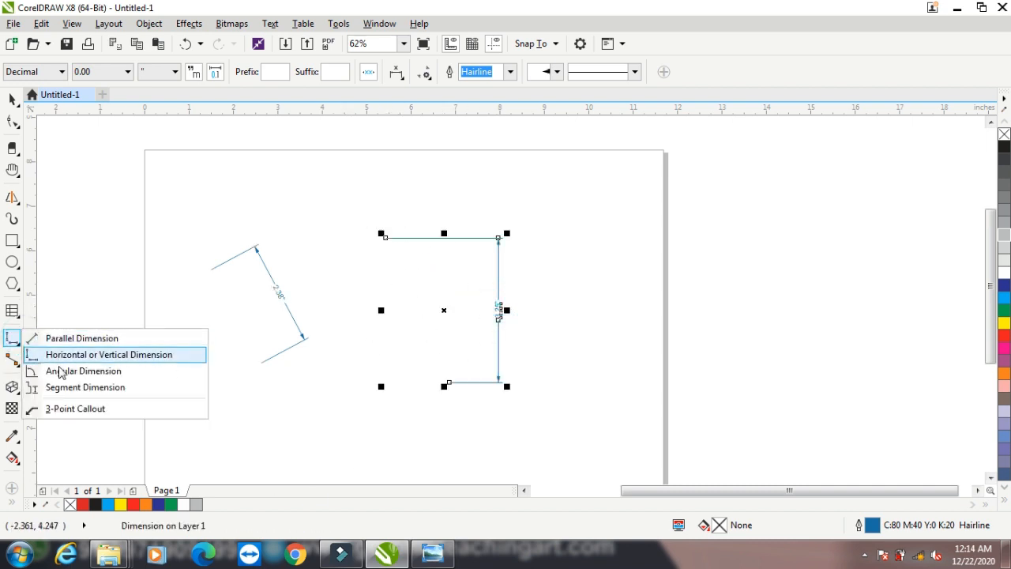
click(51, 409)
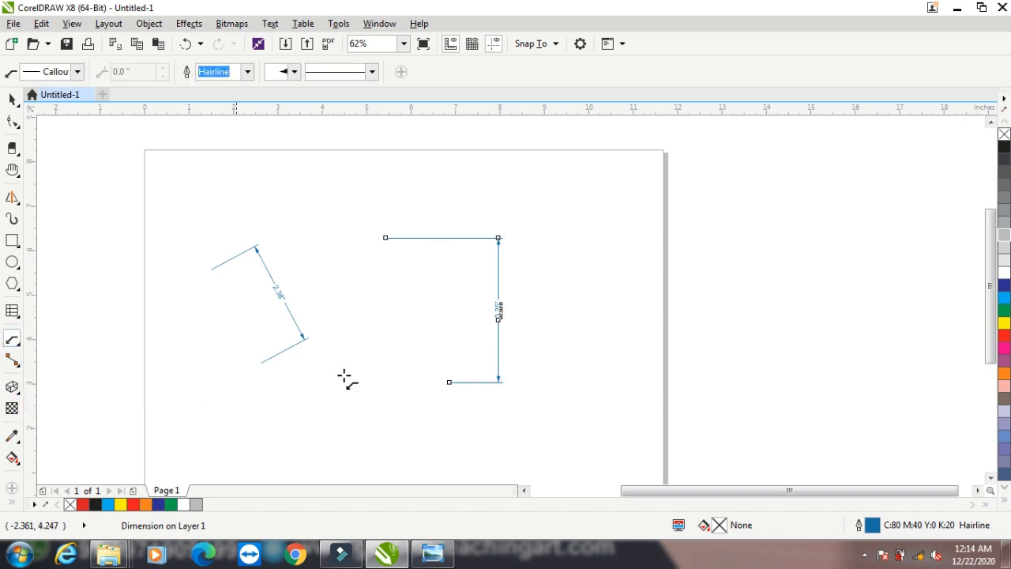
drag(574, 227, 629, 363)
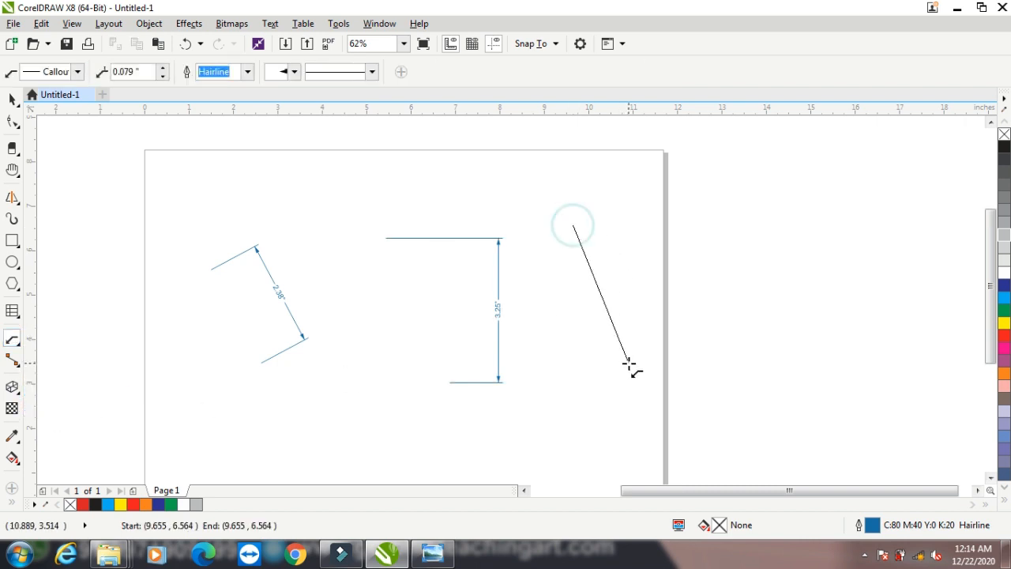
click(584, 337)
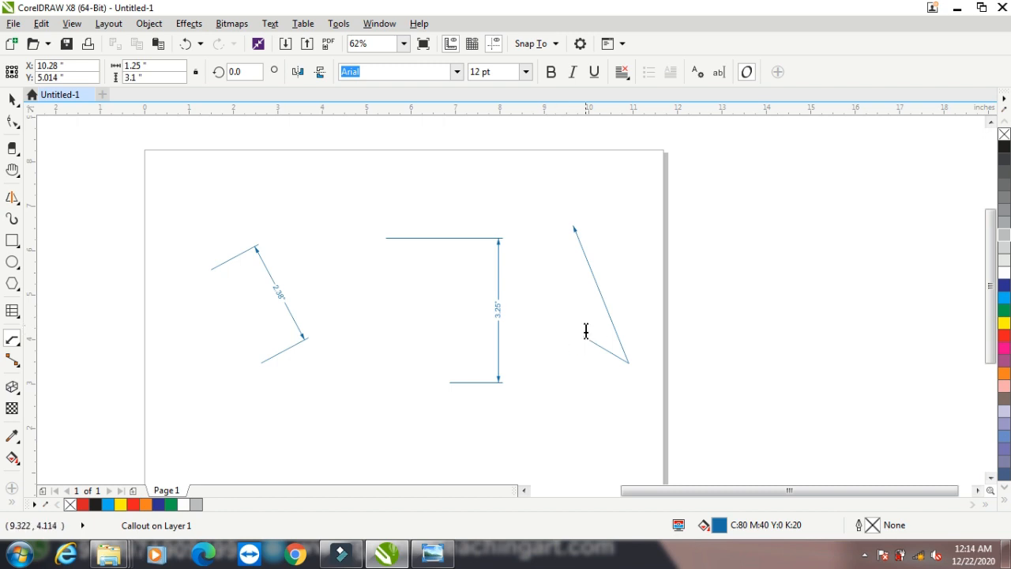
Draw a right-angle connector running down between the slanted and vertical dimensions, ending in a short leg to the right.
click(11, 338)
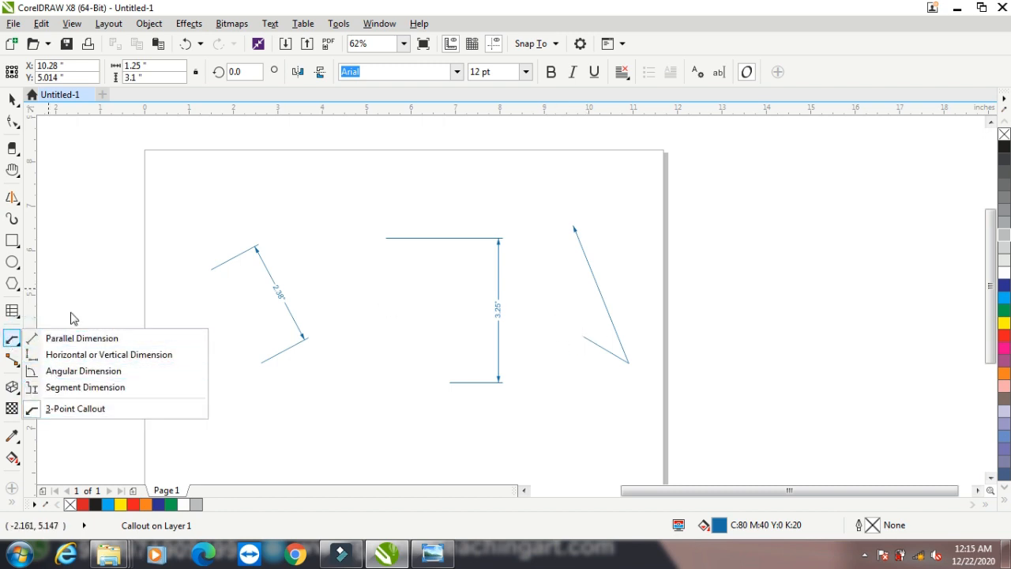
click(12, 361)
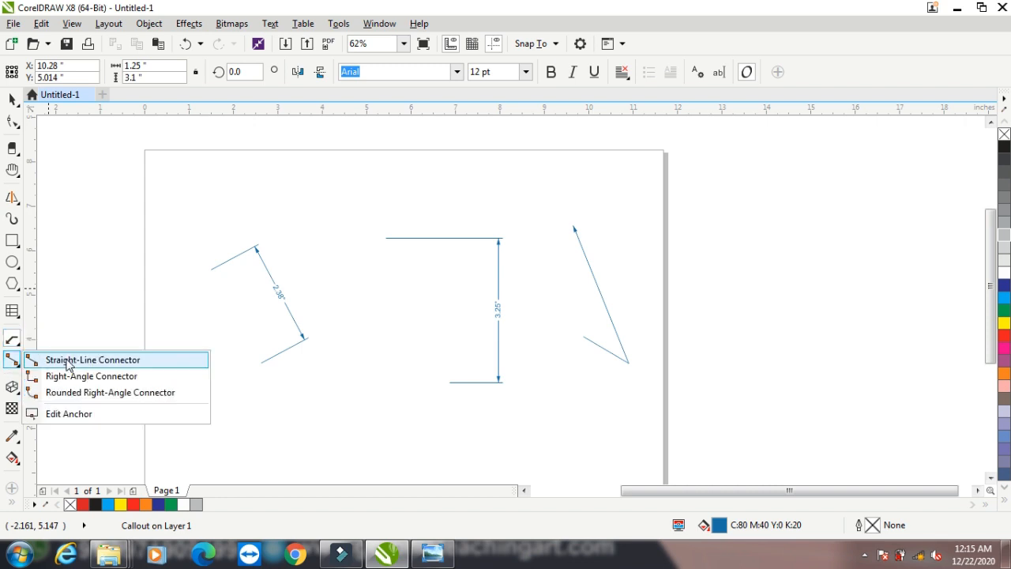
click(57, 385)
drag(349, 258, 360, 410)
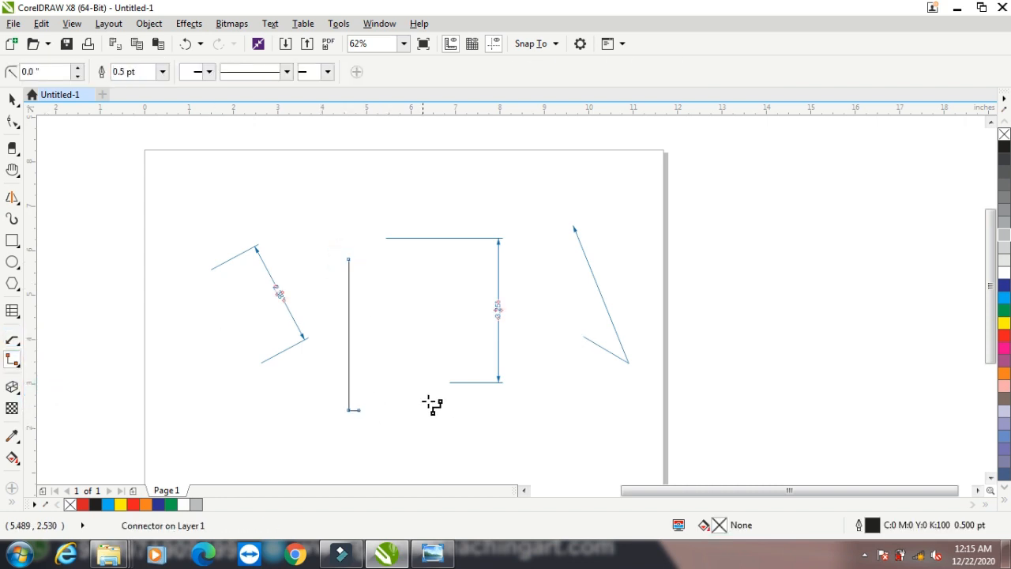
Draw a rounded right-angle connector from above the callout's arrowhead, going left and down between the vertical dimension and the callout.
click(12, 360)
click(57, 392)
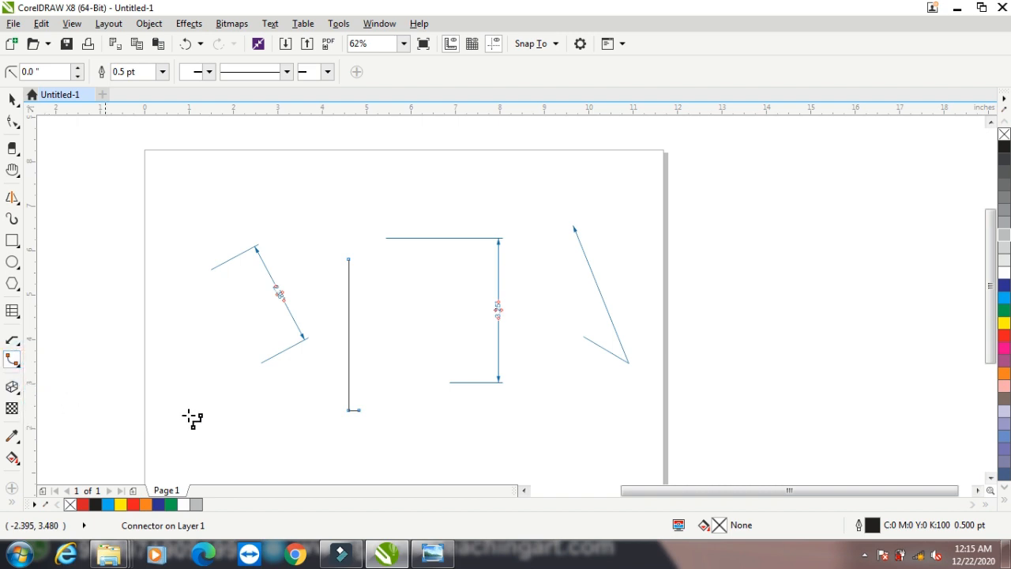
drag(561, 195, 526, 406)
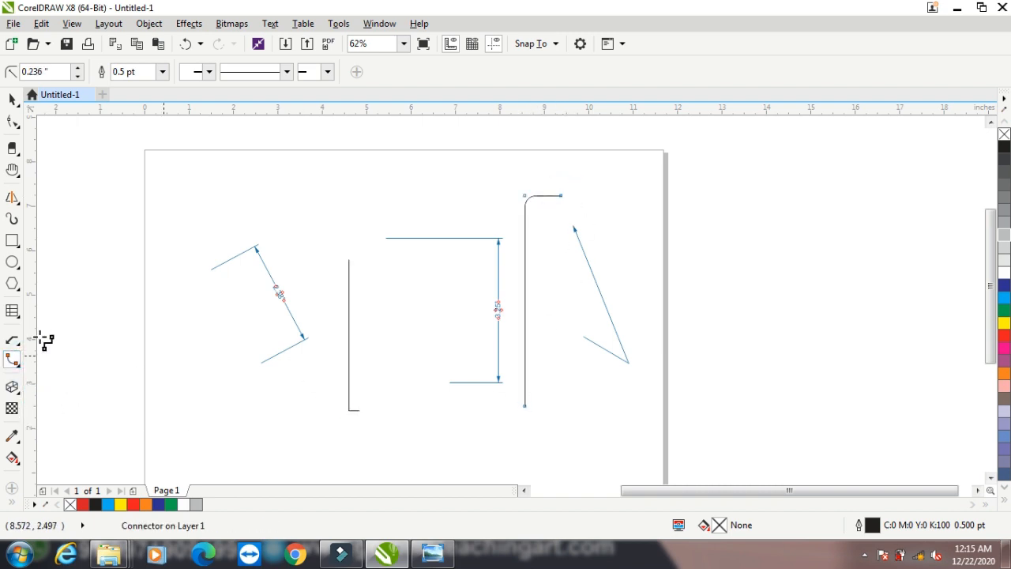
Activate the Edit Anchor tool and minimize the drawing window to show the desktop.
click(11, 367)
click(57, 411)
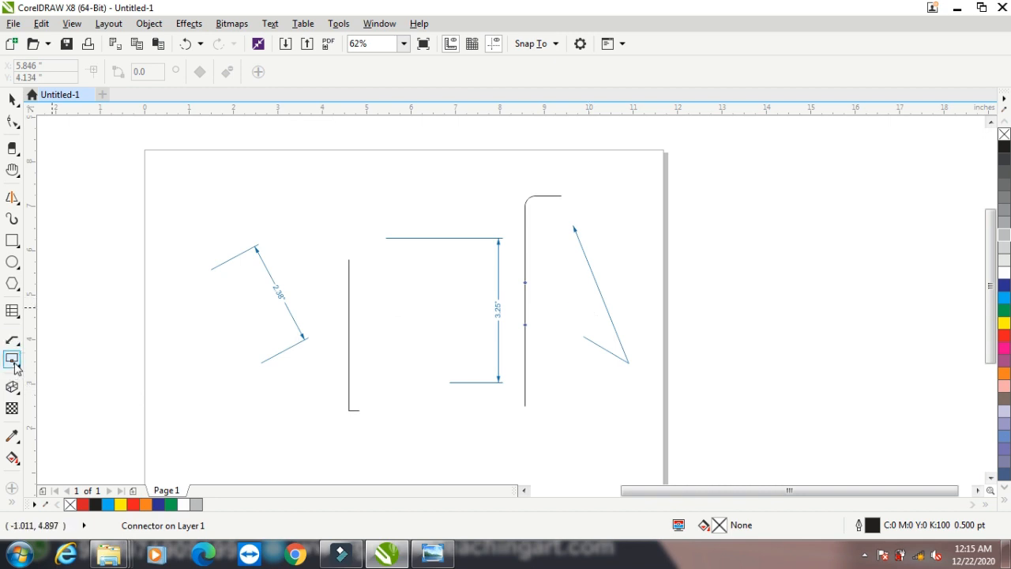
click(959, 8)
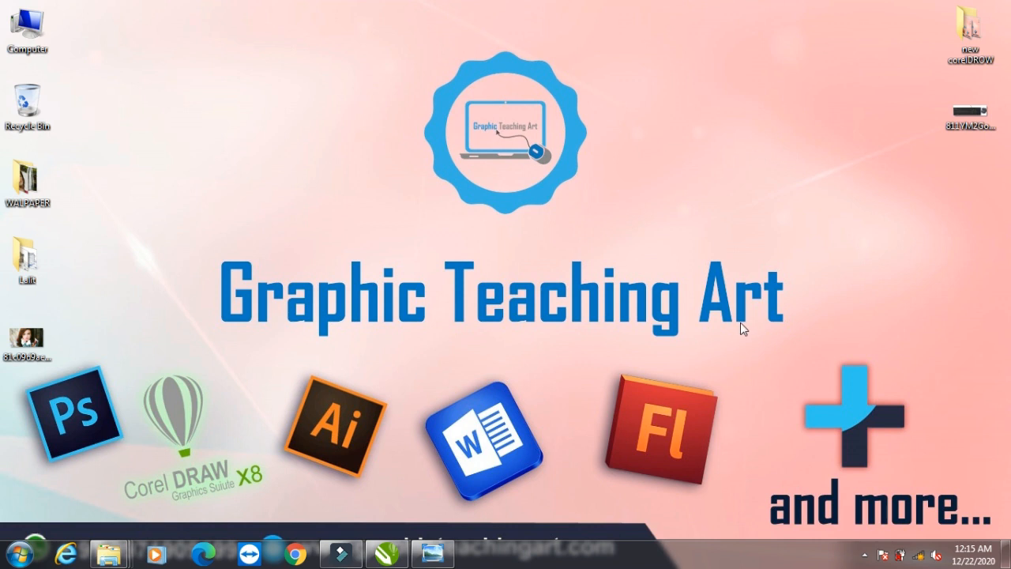